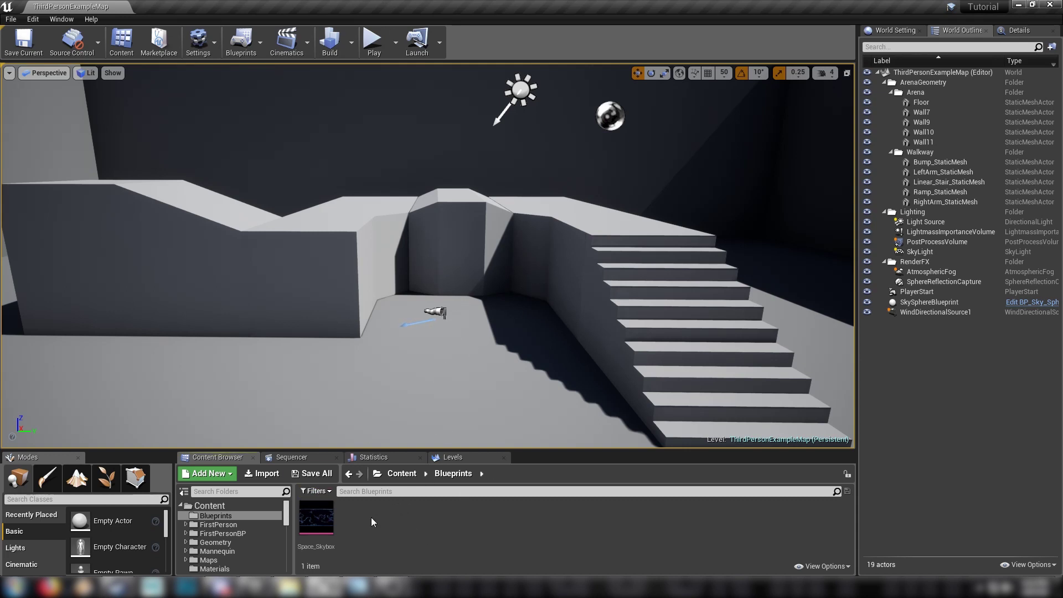
Switch to Spacescape to view the purple nebula scene and return to the Unreal Editor.
left_click(319, 516)
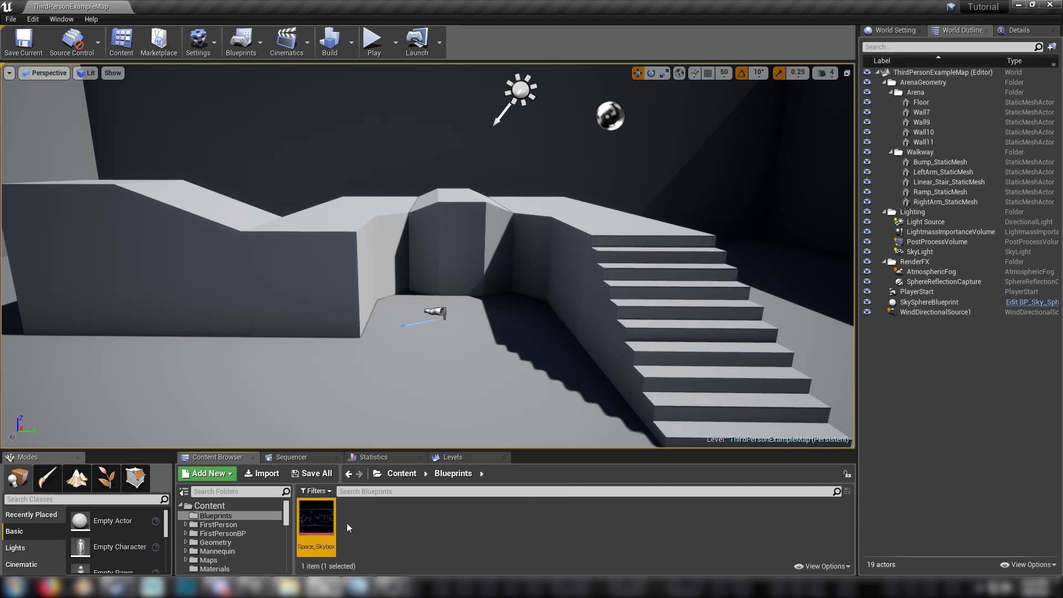
key("alt+Tab")
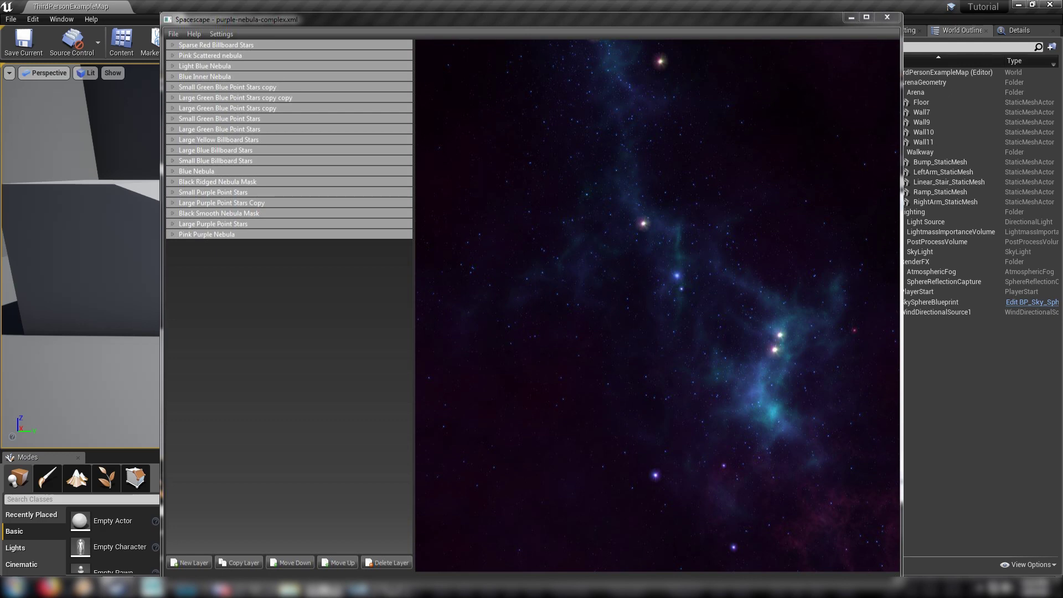
key("alt+Tab")
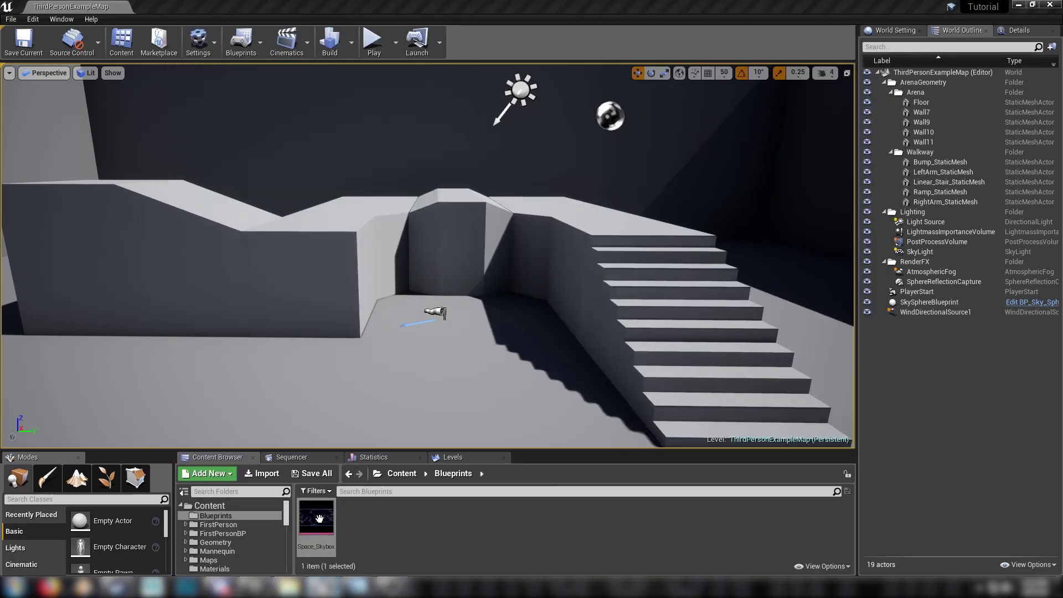
Open the Space_Skybox cubemap texture and examine its star and nebula detail up close.
double_click(316, 520)
left_click_drag(650, 28, 499, 6)
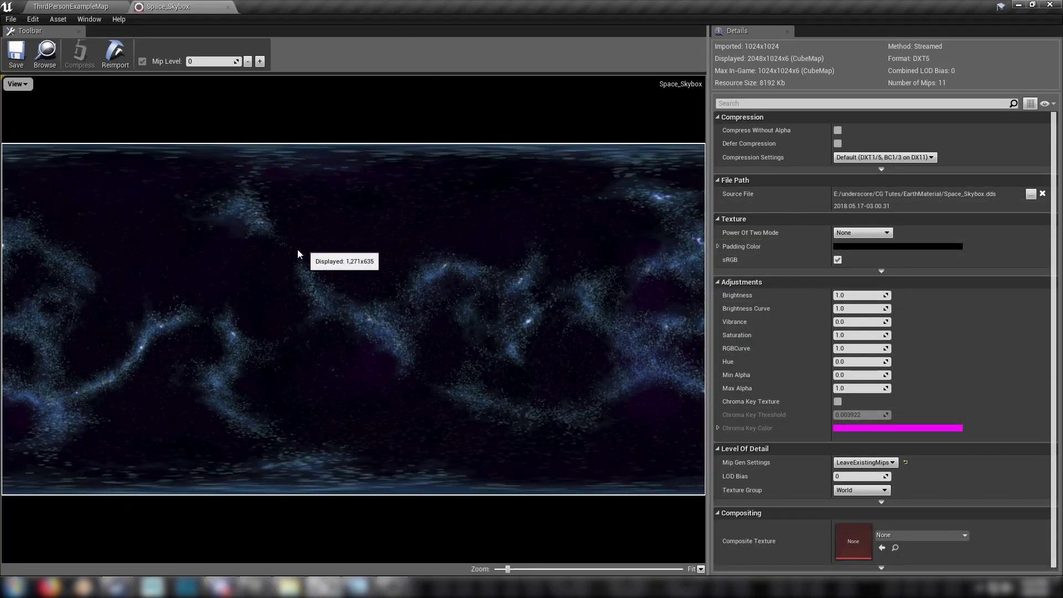
scroll(325, 340, "up", 3)
scroll(324, 340, "up", 2)
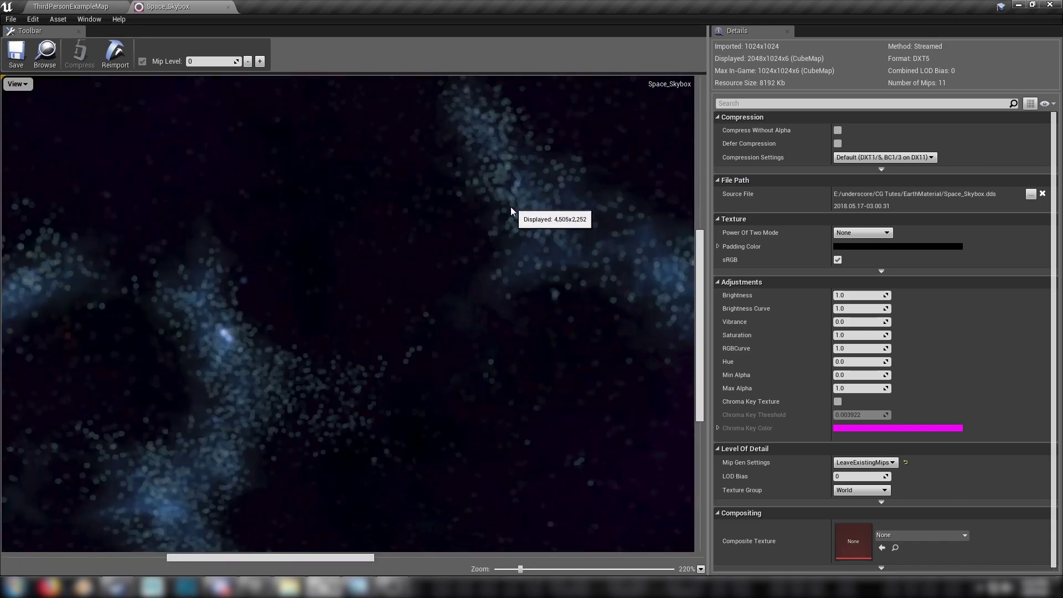
scroll(177, 337, "down", 12)
scroll(282, 386, "down", 1)
scroll(393, 302, "up", 2)
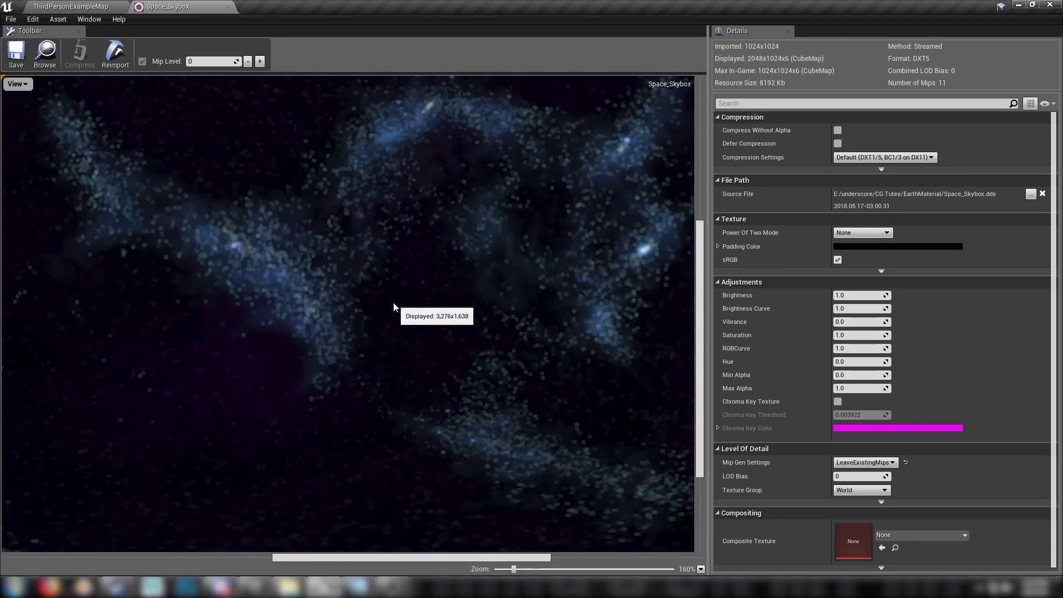
scroll(323, 301, "up", 1)
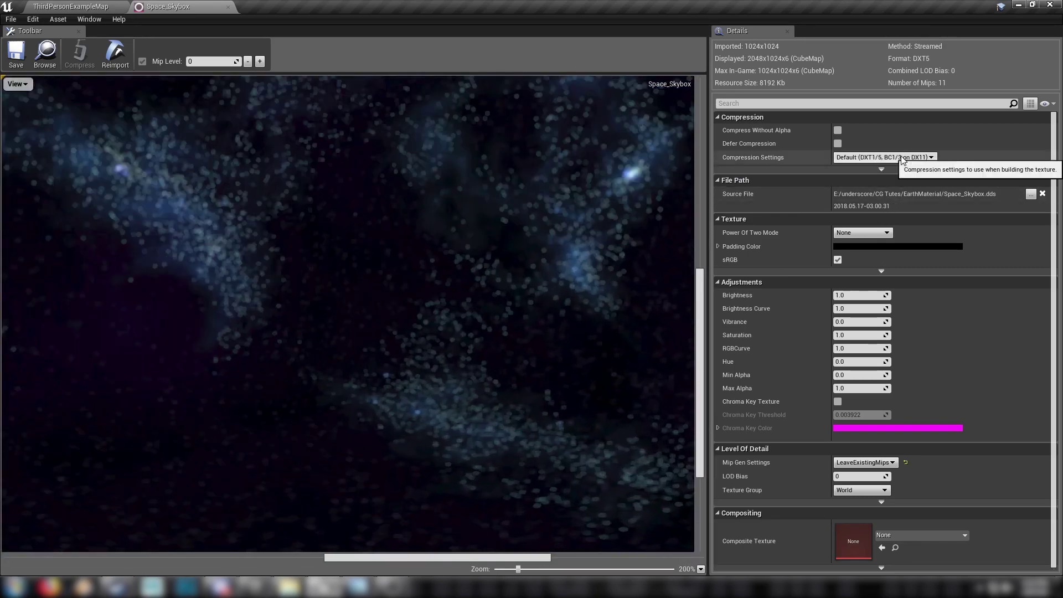
Set the texture's compression to UserInterface2D (RGBA) and its mip generation to NoMipmaps.
left_click(877, 158)
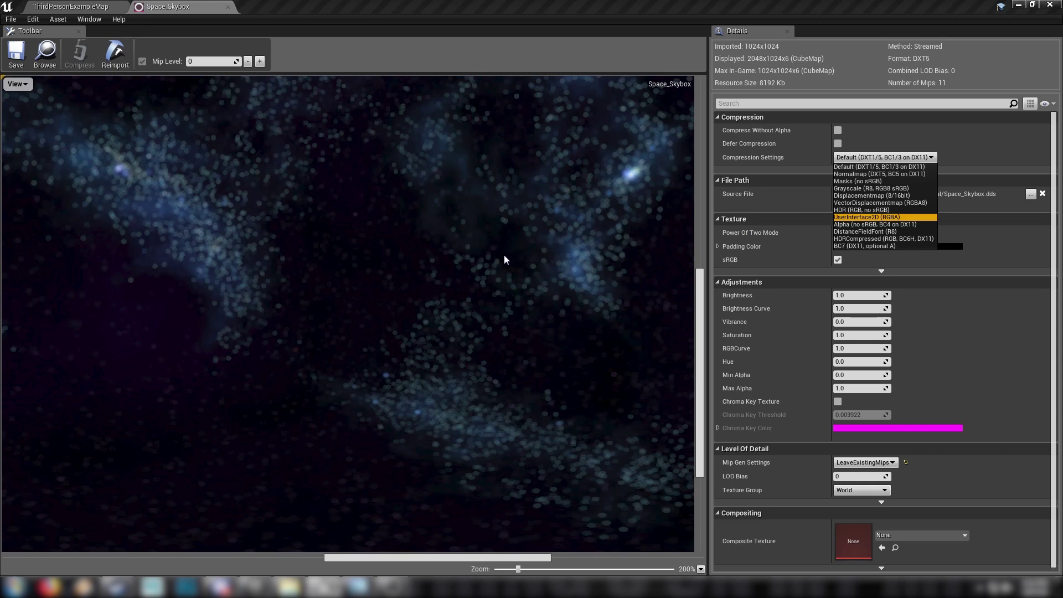
key("Return")
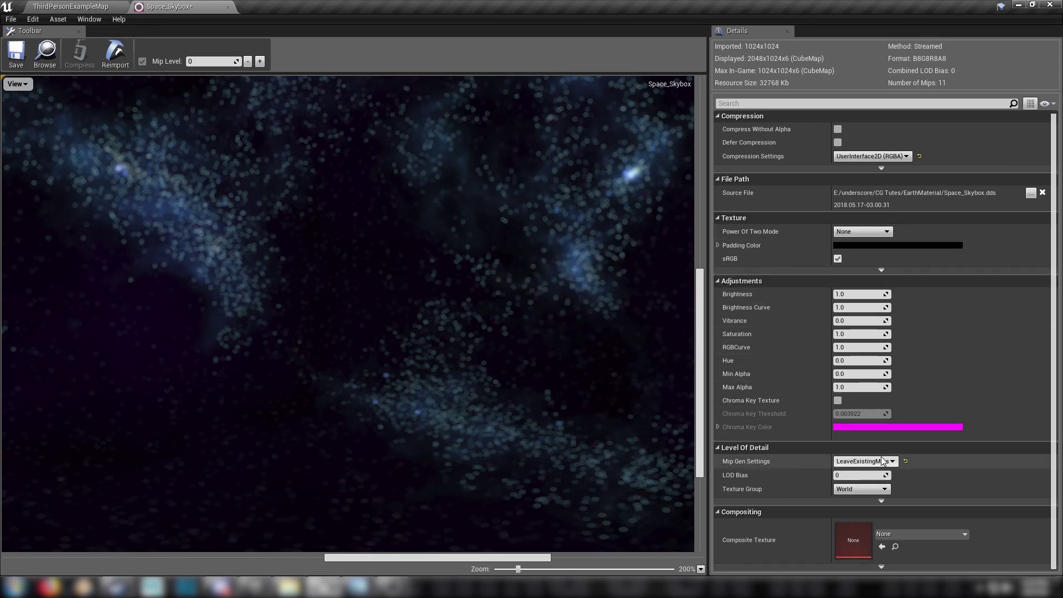
left_click(864, 462)
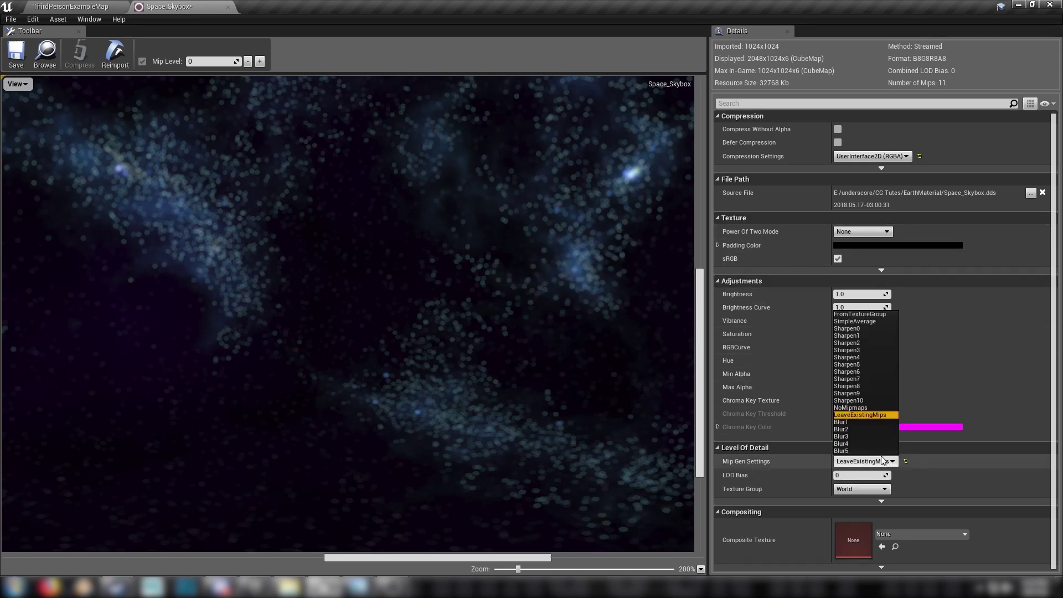
left_click(851, 407)
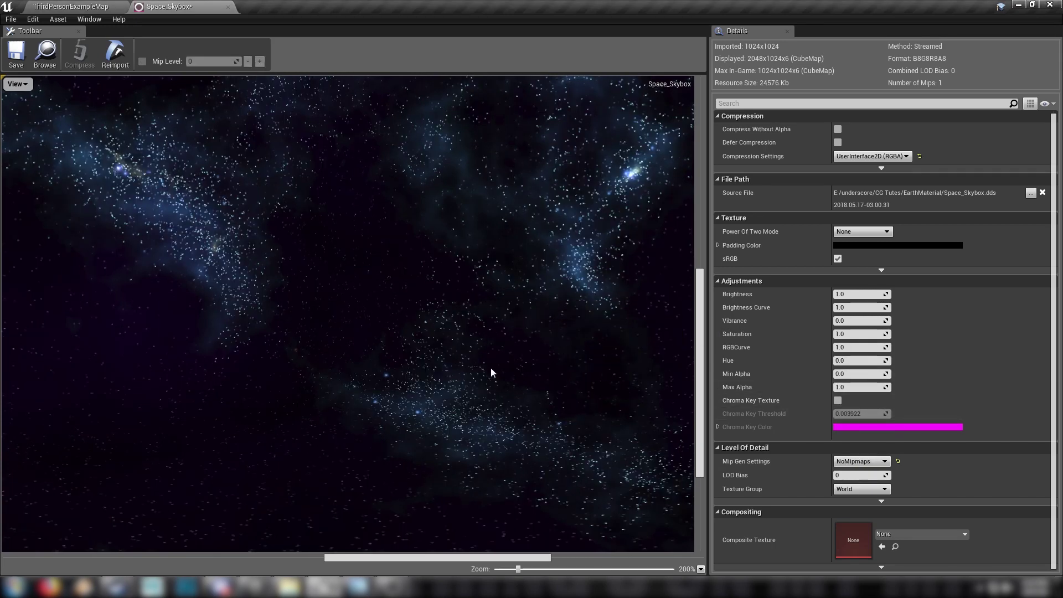
mouse_move(701, 335)
left_mouse_down()
mouse_move(703, 250)
mouse_move(704, 346)
left_mouse_up()
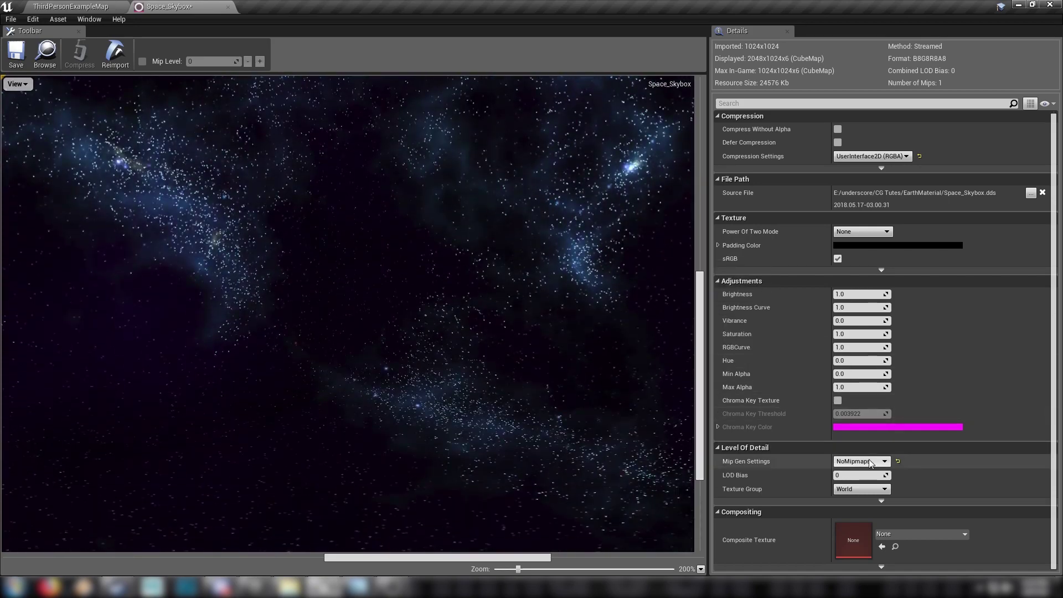
Assign the texture to the Skybox texture group, save it and close its editor.
left_click(854, 490)
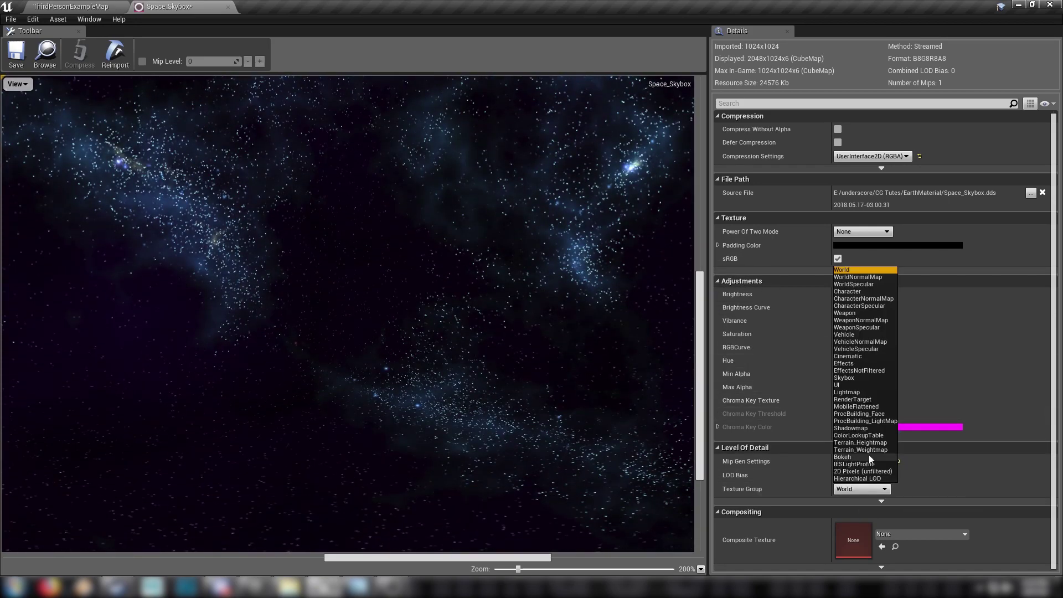
left_click(851, 377)
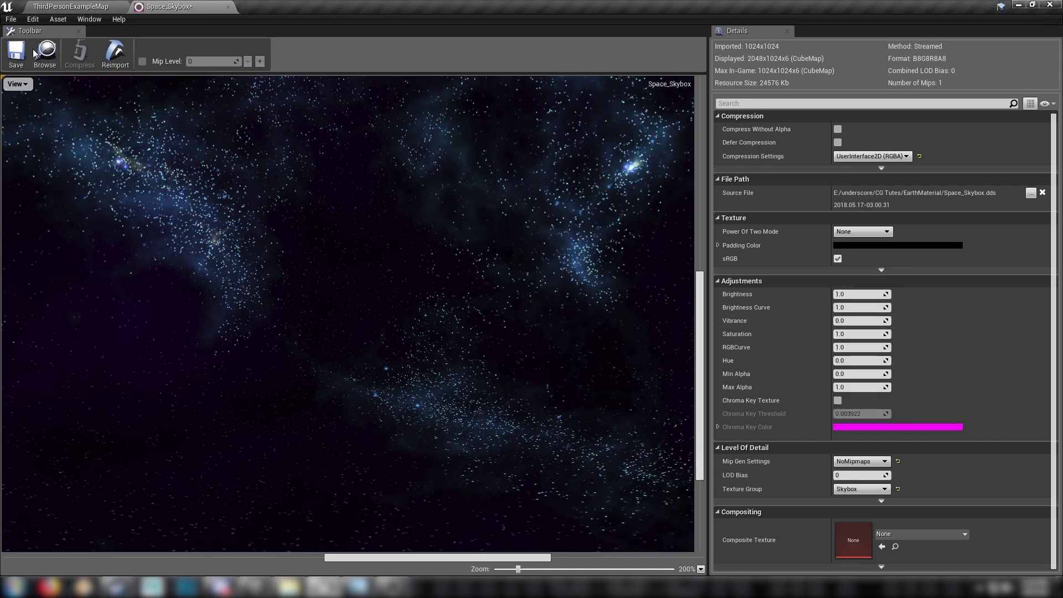
left_click(17, 55)
left_click(227, 7)
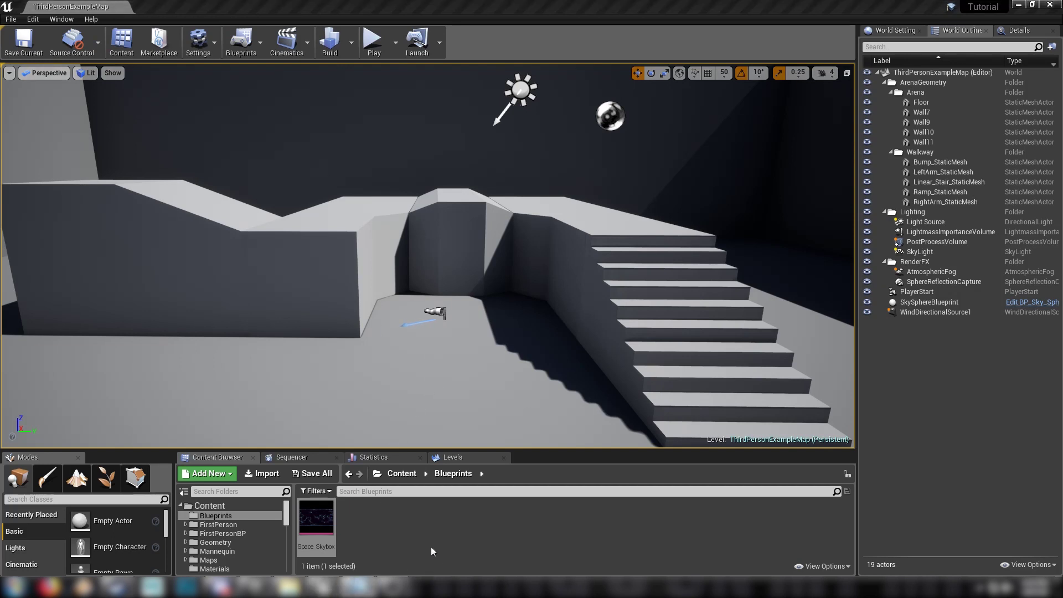
Create a material named SpaceMAT in the Blueprints folder and open it for editing.
right_click(383, 523)
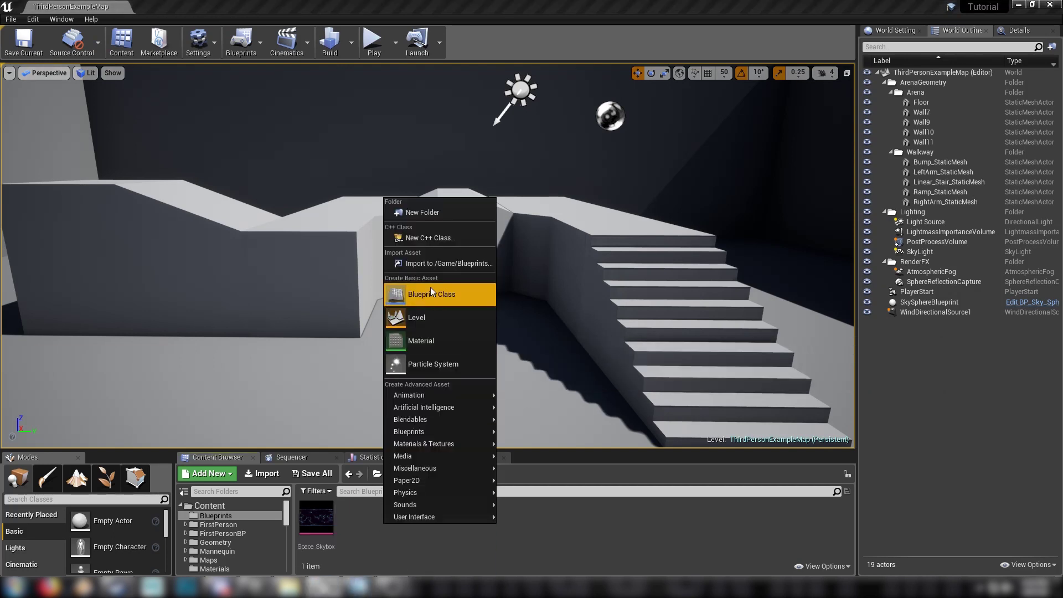
left_click(430, 339)
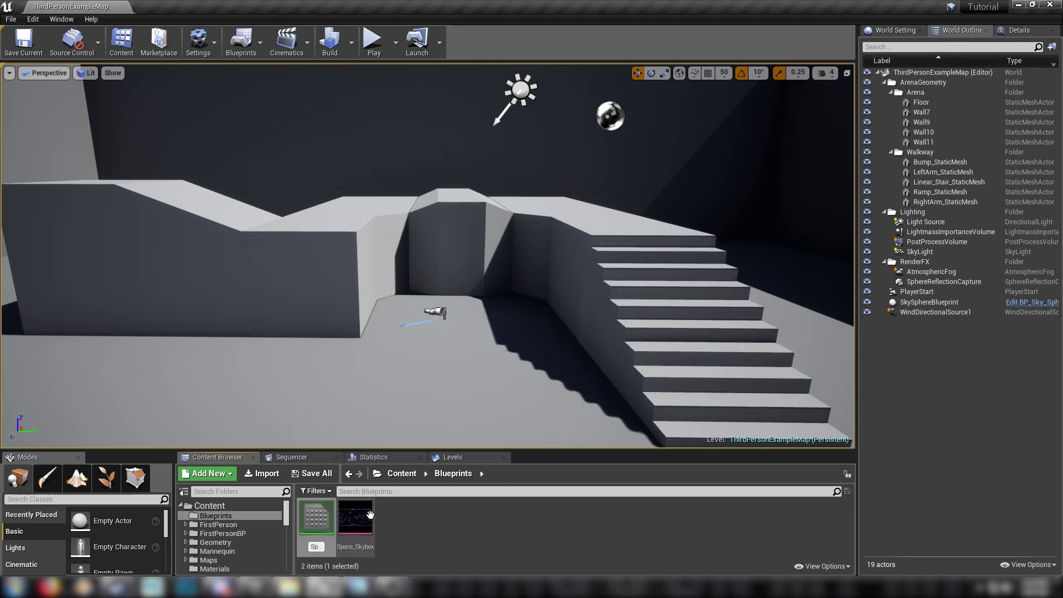
type("SpaceMAT")
key("Return")
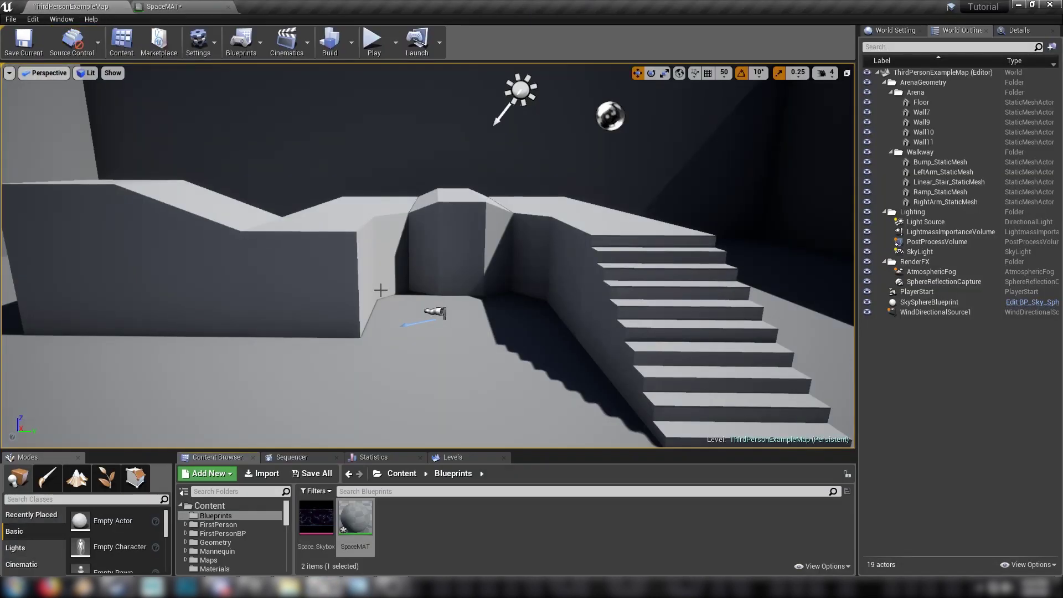
Return to the level editor and create a new empty level.
scroll(380, 289, "down", 5)
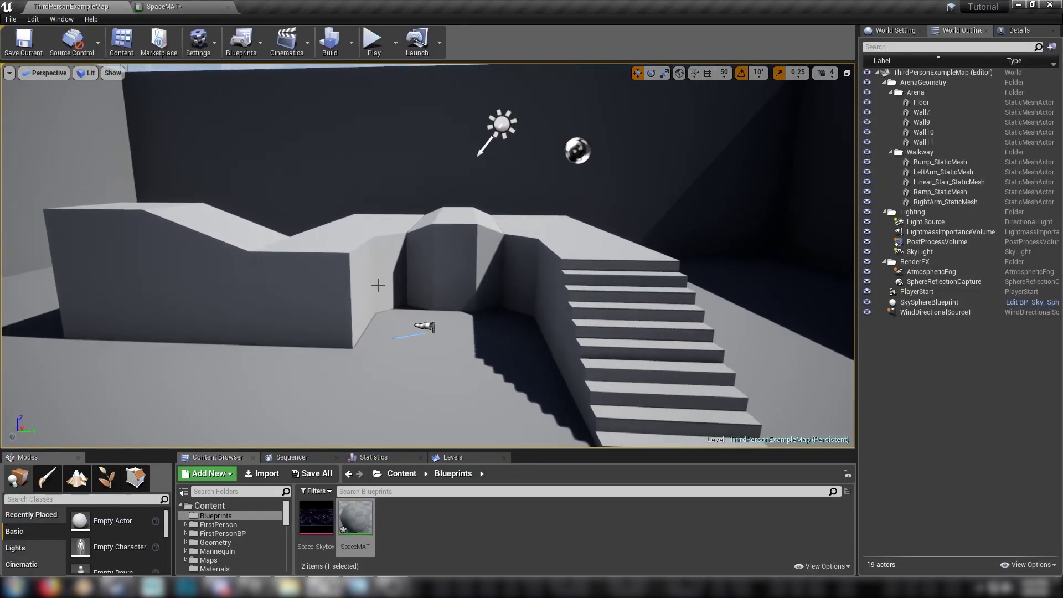
left_click(12, 21)
left_click(33, 31)
left_click(619, 239)
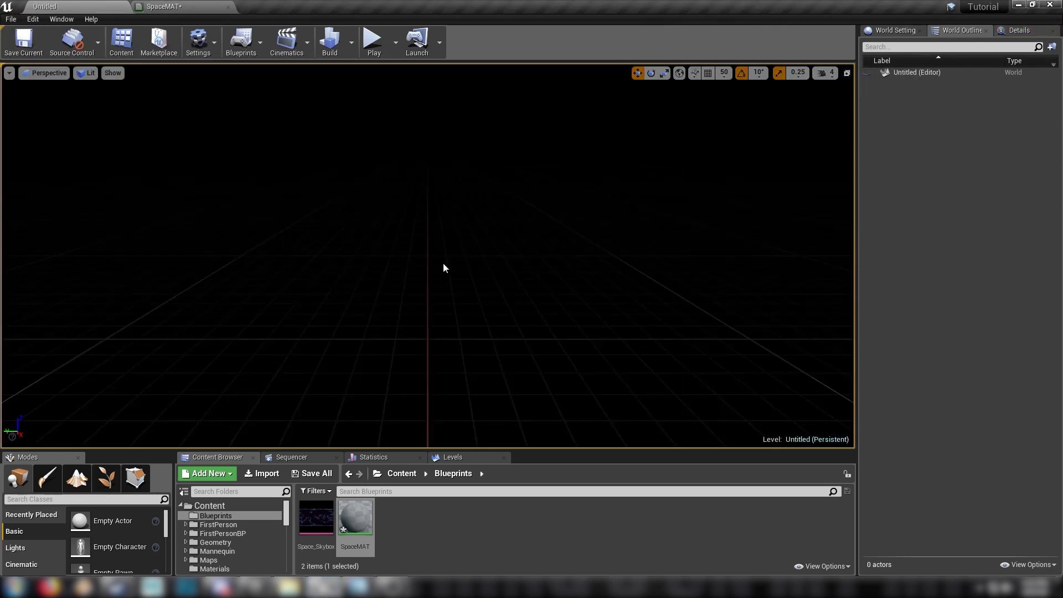
Create a Blueprint class based on Actor in the Blueprints folder and name it Space_Skybox_bp.
left_click(434, 524)
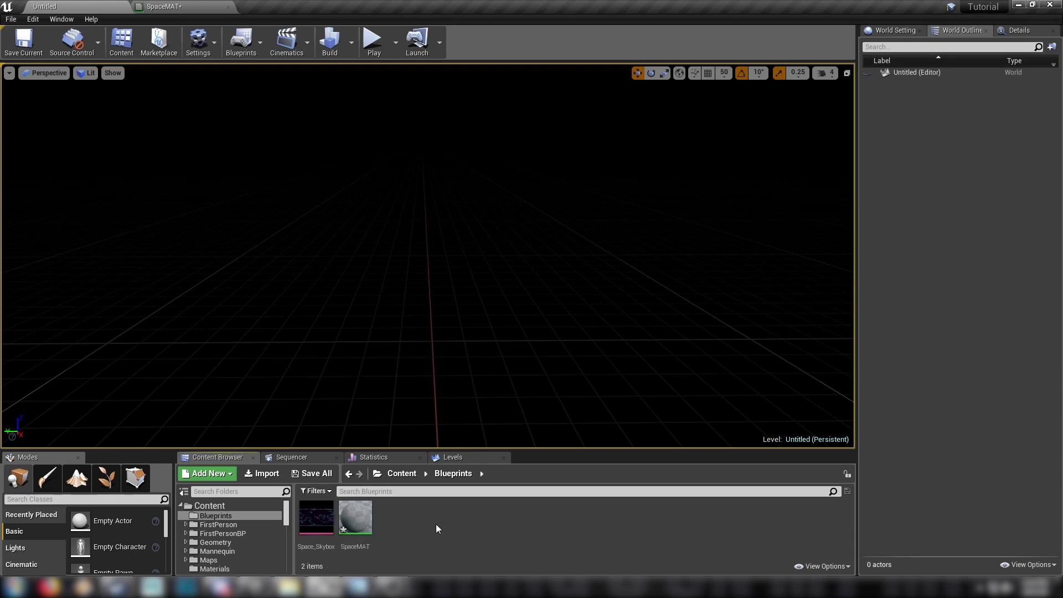
right_click(416, 520)
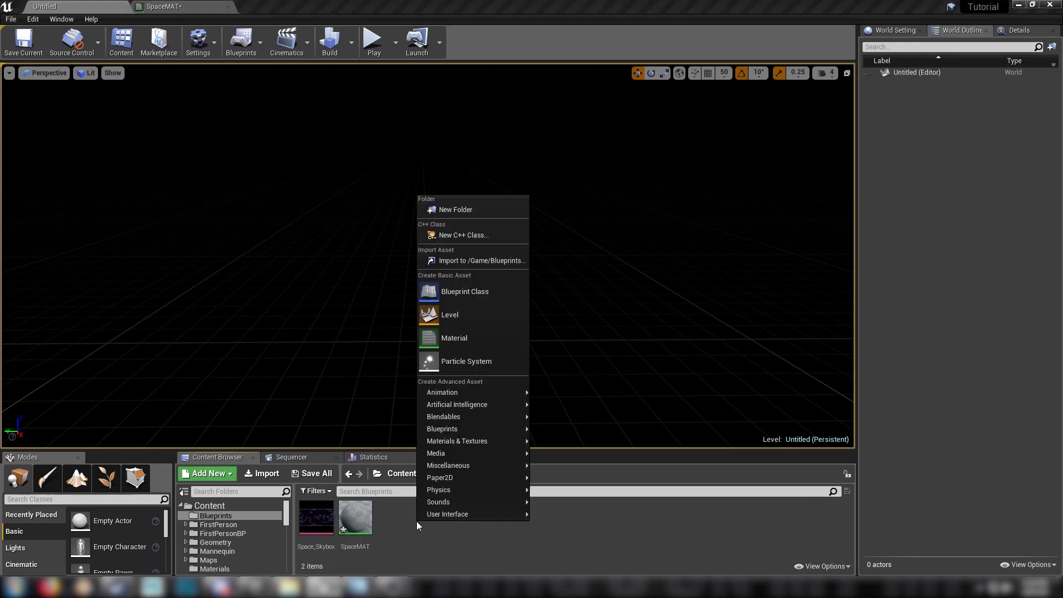
left_click(446, 287)
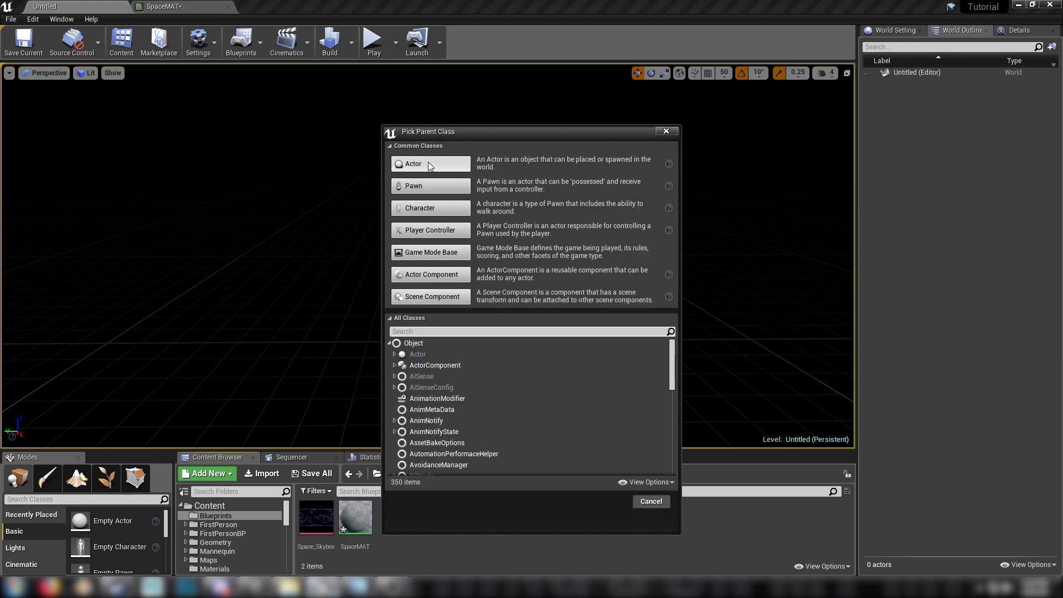
left_click(427, 161)
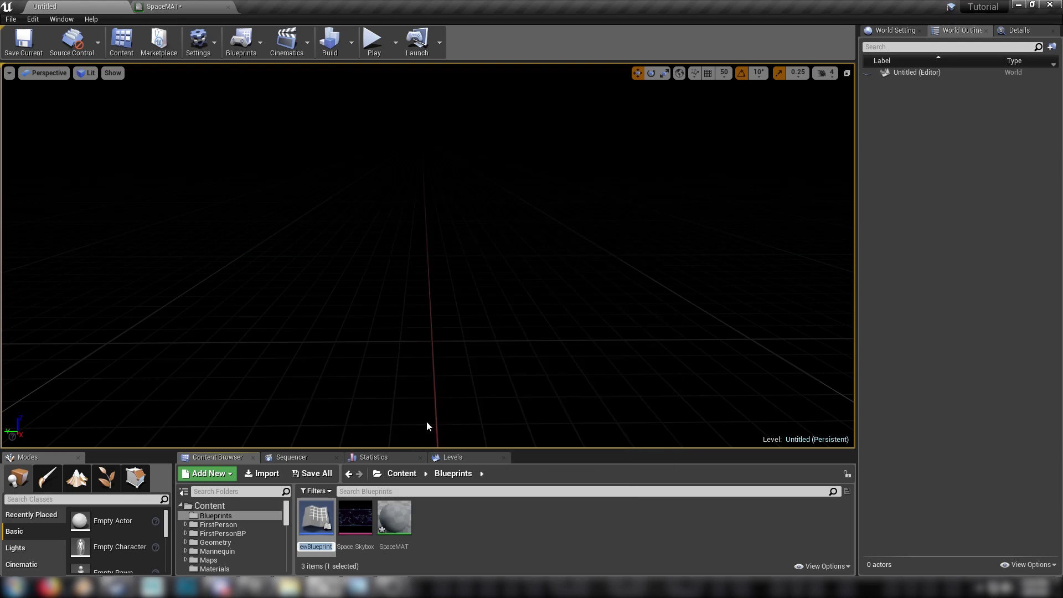
type("Space_SKY")
key("BackSpace")
key("BackSpace")
type("kybox_bp")
key("Return")
Open the Space_Skybox_bp blueprint and add a Static Mesh component with its default name.
double_click(351, 531)
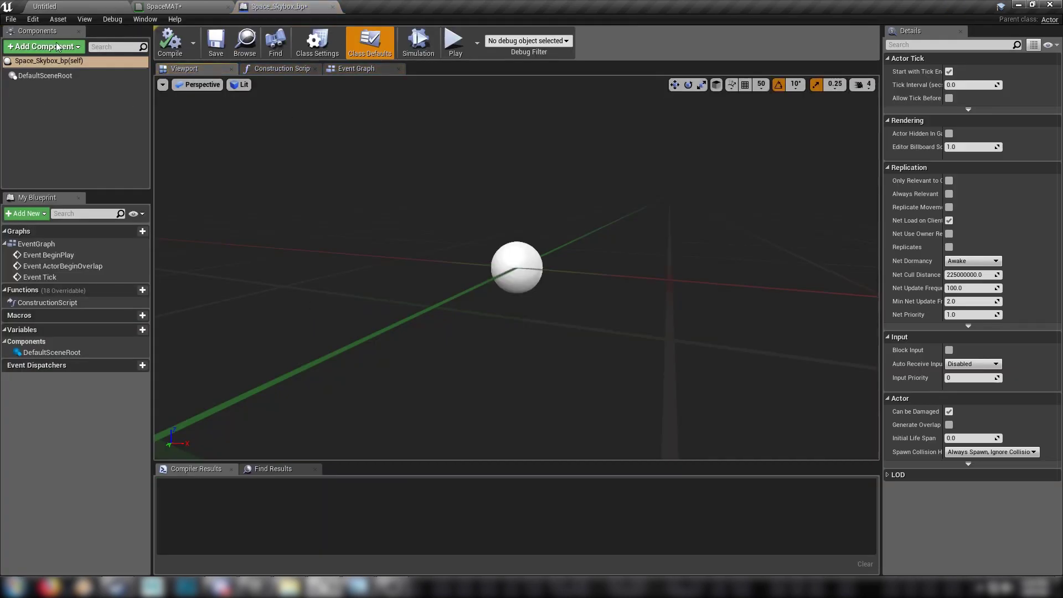
left_click(57, 47)
type("stat")
left_click(51, 97)
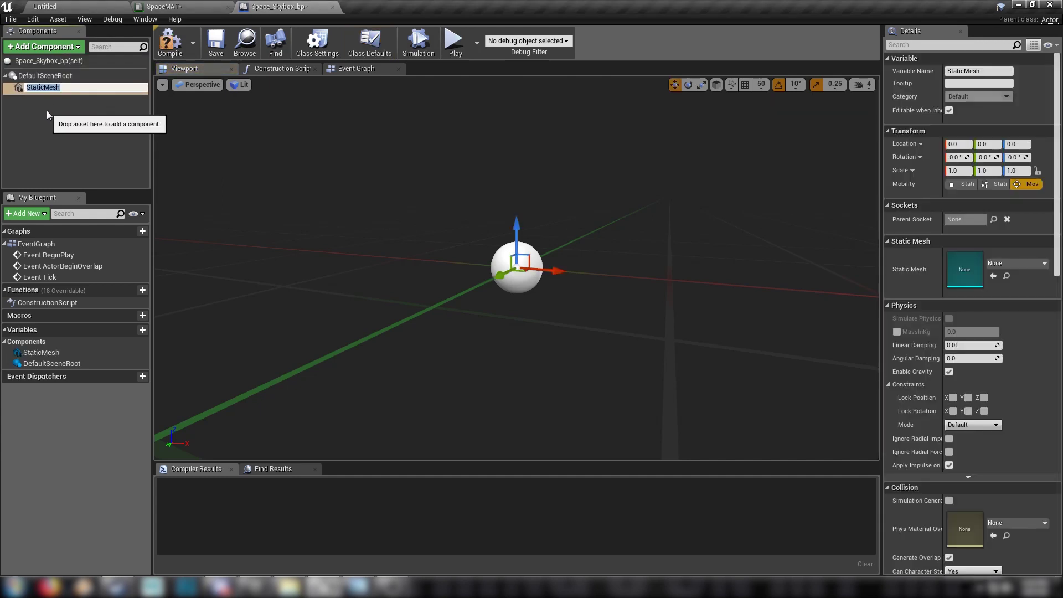
left_click(48, 110)
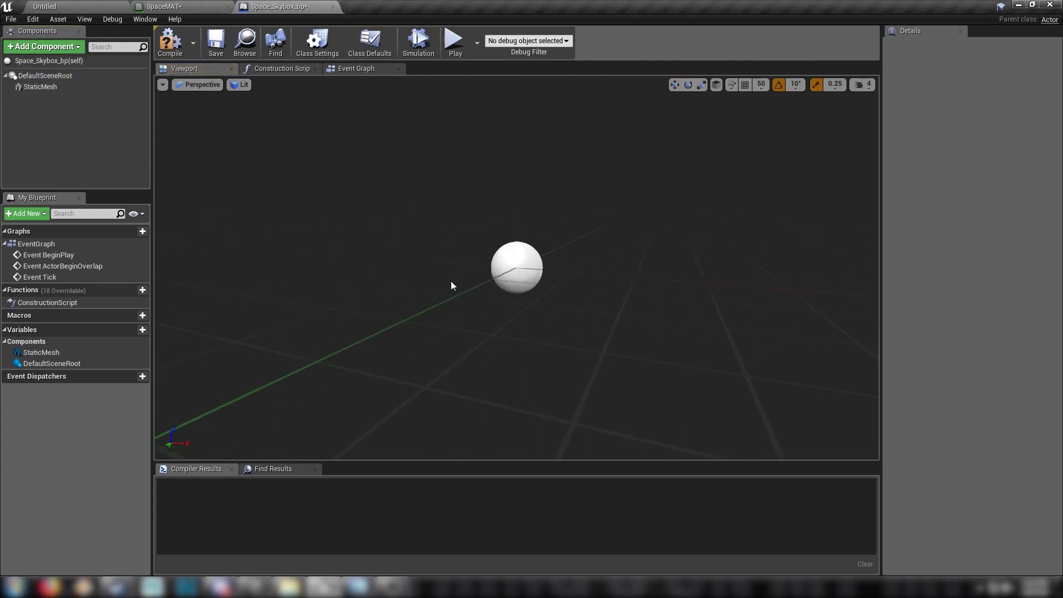
Assign the SM_SkySphere engine mesh to the StaticMesh component, checking that engine content is included in the asset list.
left_click(51, 88)
left_click(1012, 265)
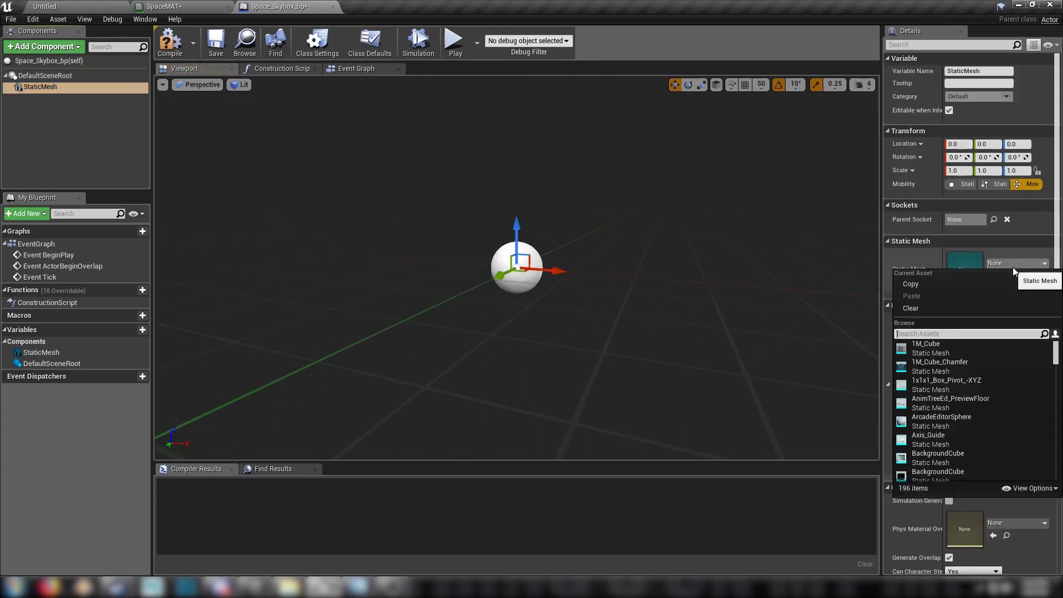
type("sm")
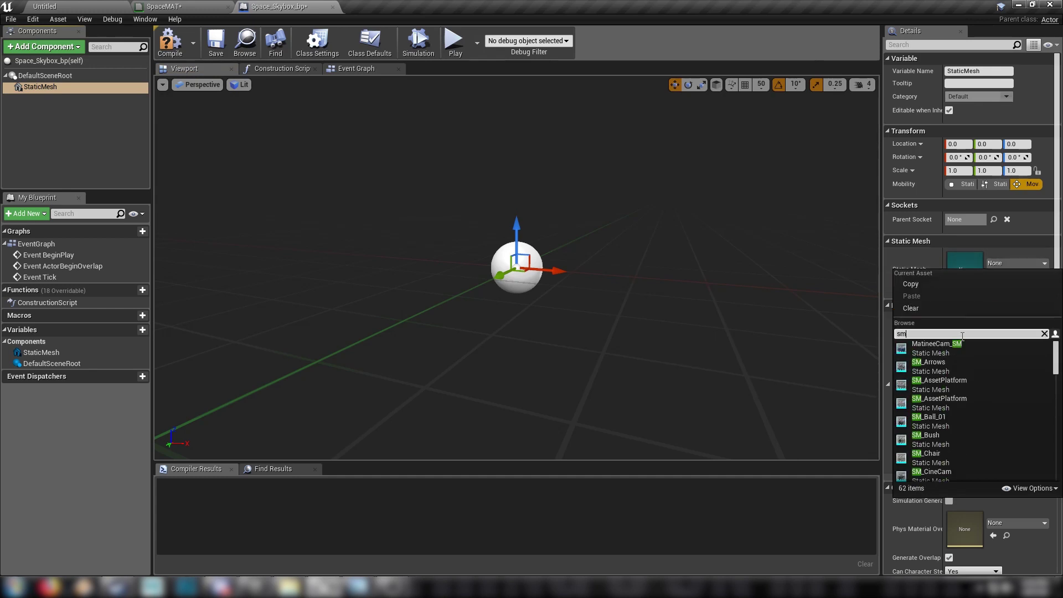
type("_sky")
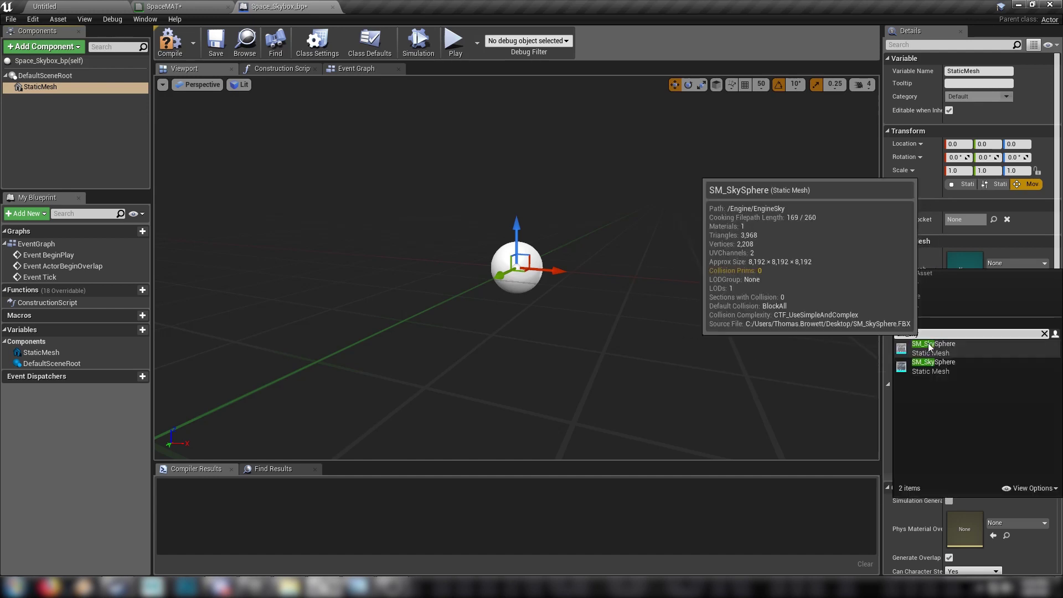
left_click(1024, 488)
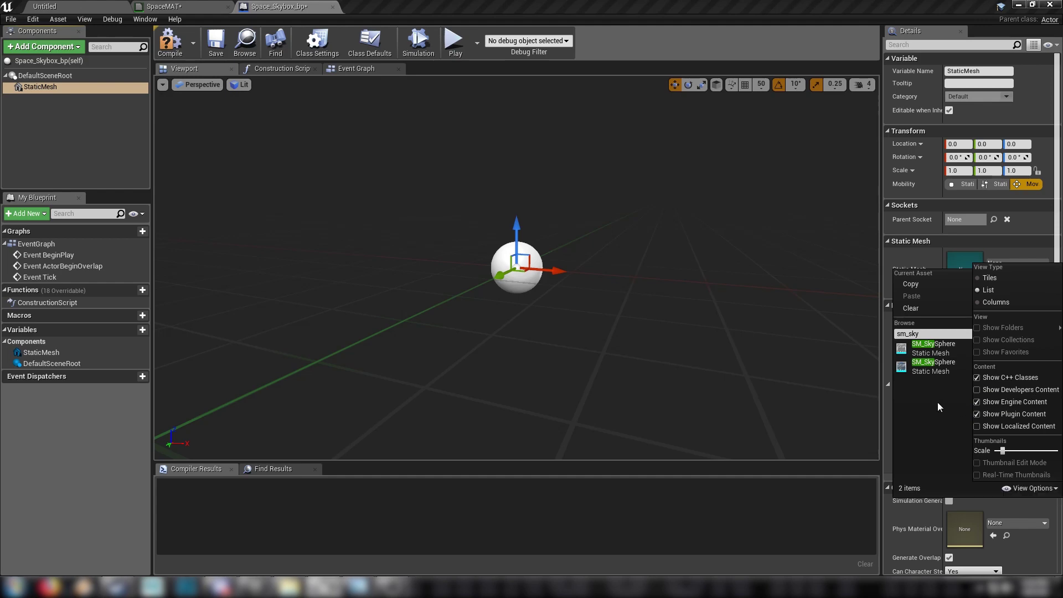
left_click(933, 348)
Look around the sky sphere from inside, and compile and save the Space_Skybox_bp blueprint.
scroll(675, 258, "down", 3)
right_click_drag(675, 258, 536, 247)
key("w")
key("a")
key("d")
left_click(169, 44)
left_click(172, 44)
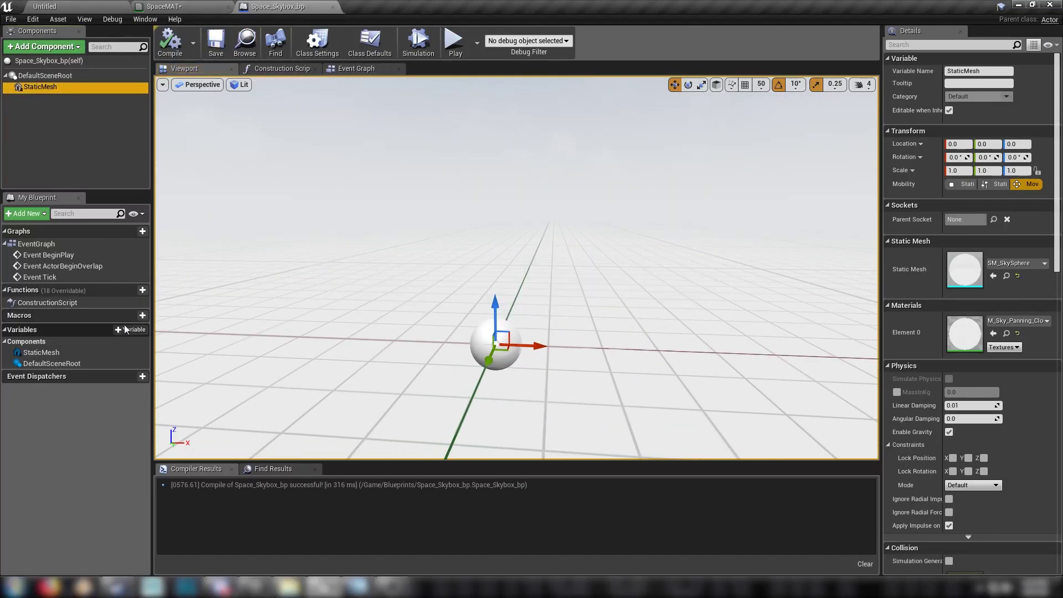
Place the Space_Skybox_bp blueprint from the Blueprints folder into the empty level and show its details.
left_click(83, 6)
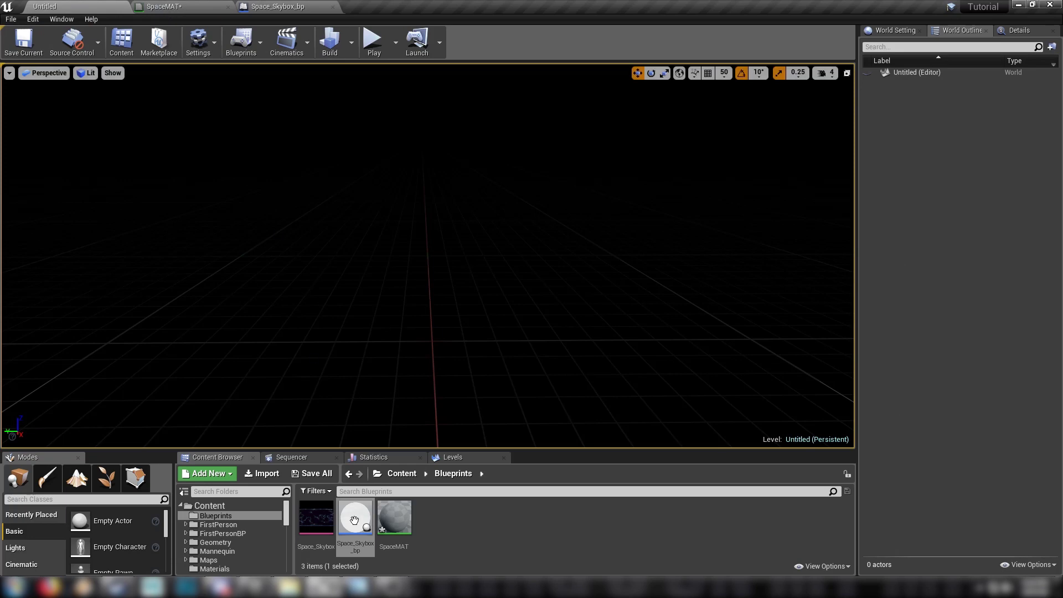
left_click_drag(355, 517, 428, 350)
left_click(1018, 31)
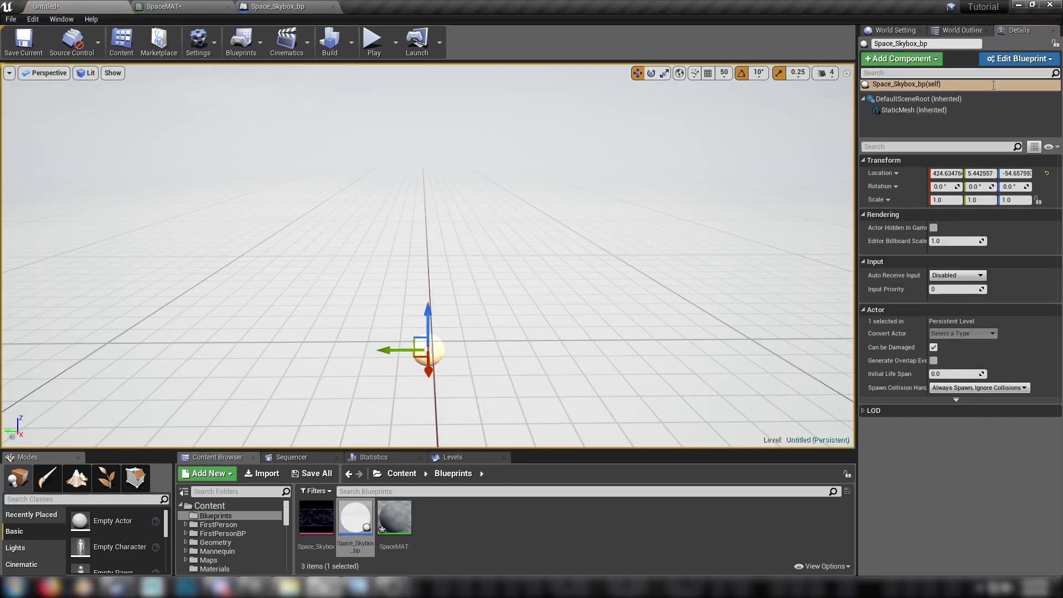
Set the placed Space_Skybox_bp actor's location to 0, 0, 0.
left_click(945, 174)
type("0")
key("Return")
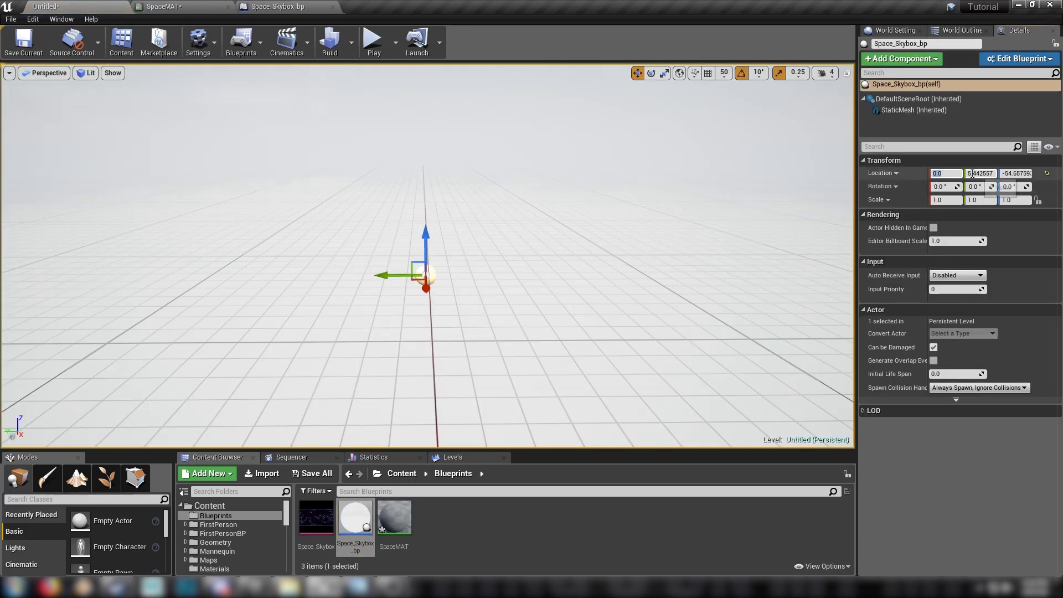
left_click(980, 174)
type("0")
key("Return")
left_click(1015, 173)
type("0")
key("Return")
right_click_drag(582, 263, 543, 277)
Open the SpaceMAT material and add a ReflectionVectorWS node well ahead of the material's result node.
double_click(395, 521)
right_click_drag(292, 252, 621, 292)
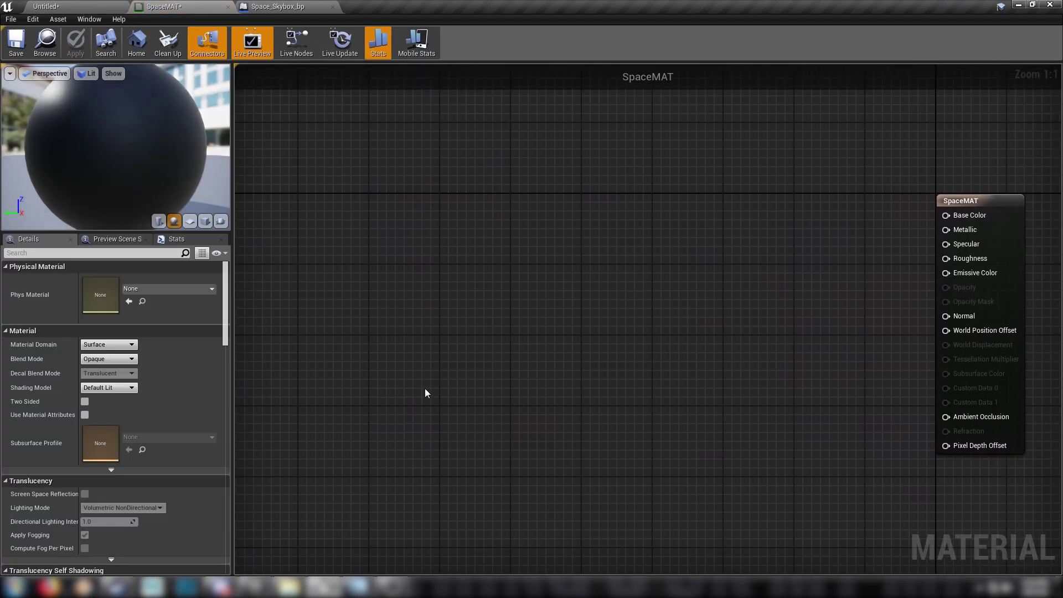
right_click(429, 216)
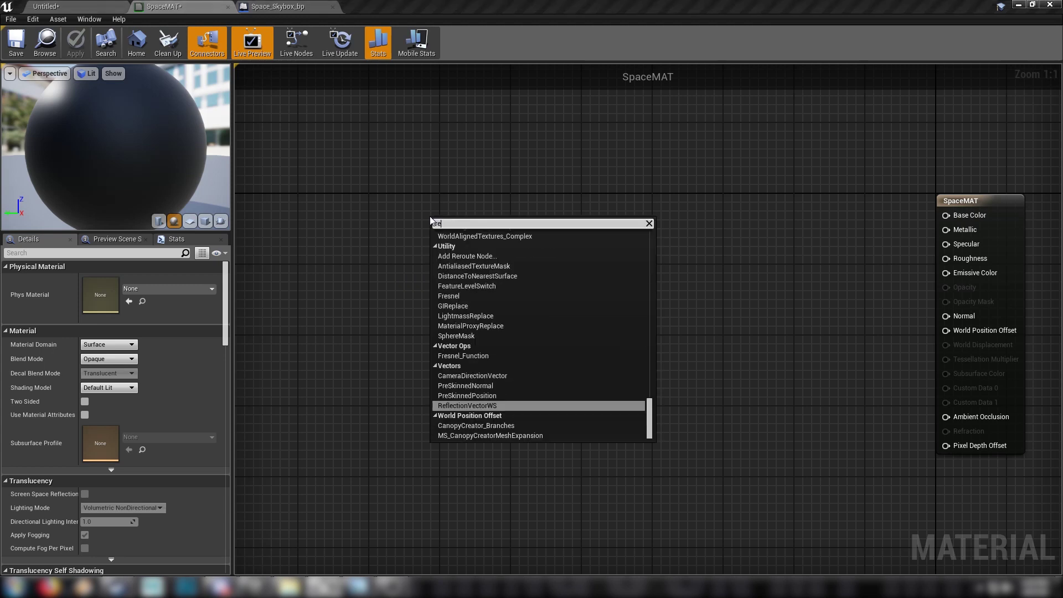
type("reflect")
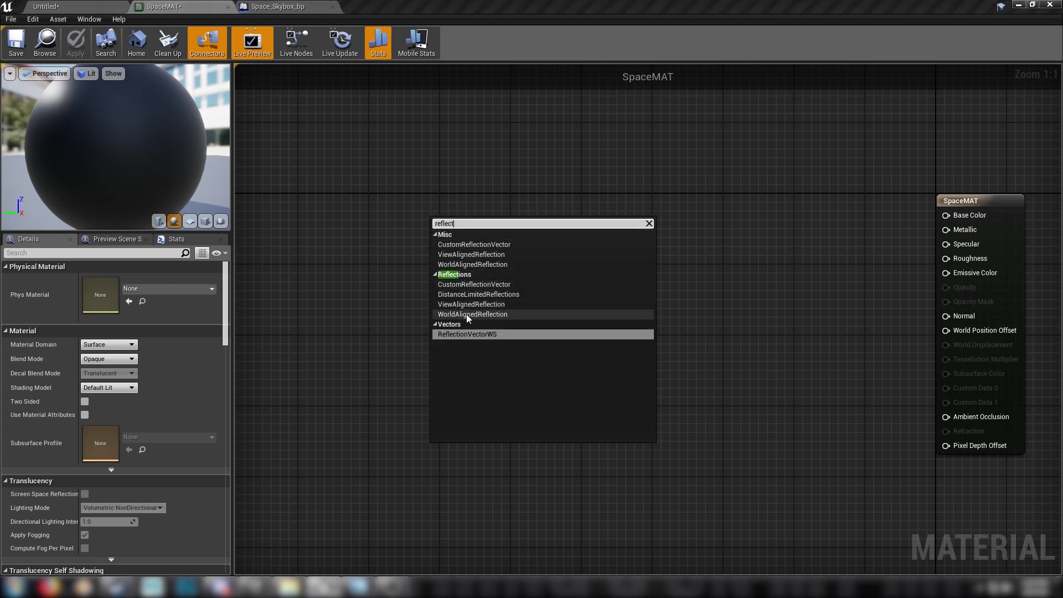
left_click(474, 333)
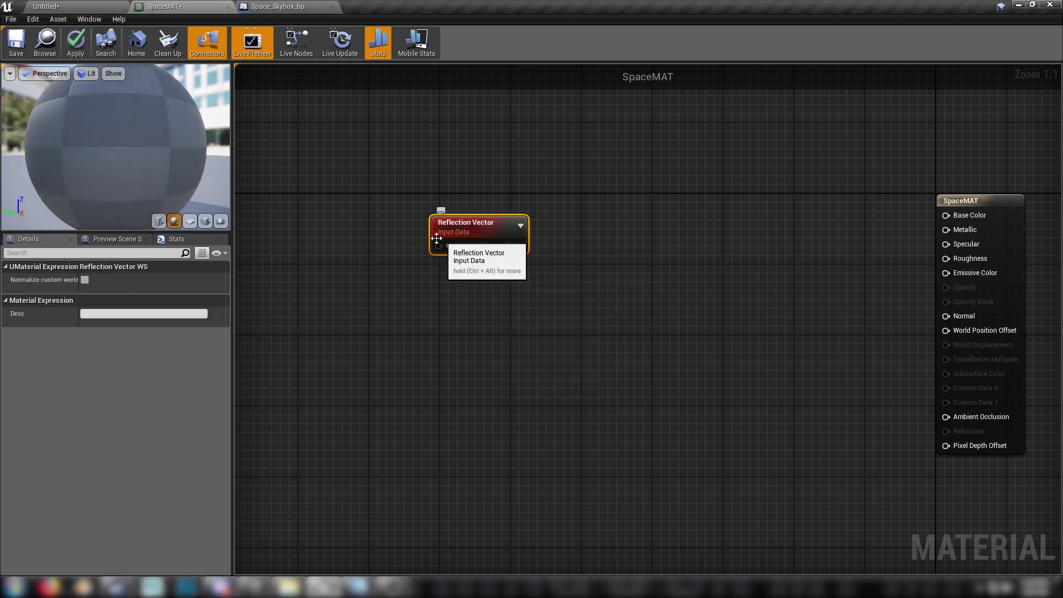
left_click_drag(457, 229, 385, 197)
left_click(403, 226)
Add a TextureSampleParameterCube node beside the Reflection Vector node and name it Skybox.
right_click(476, 234)
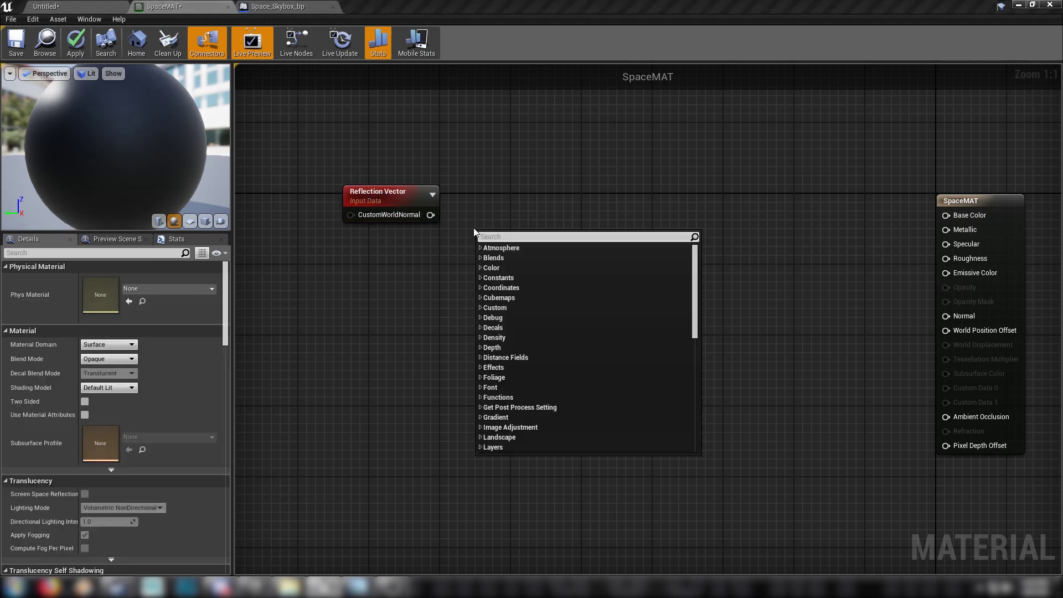
type("paramet")
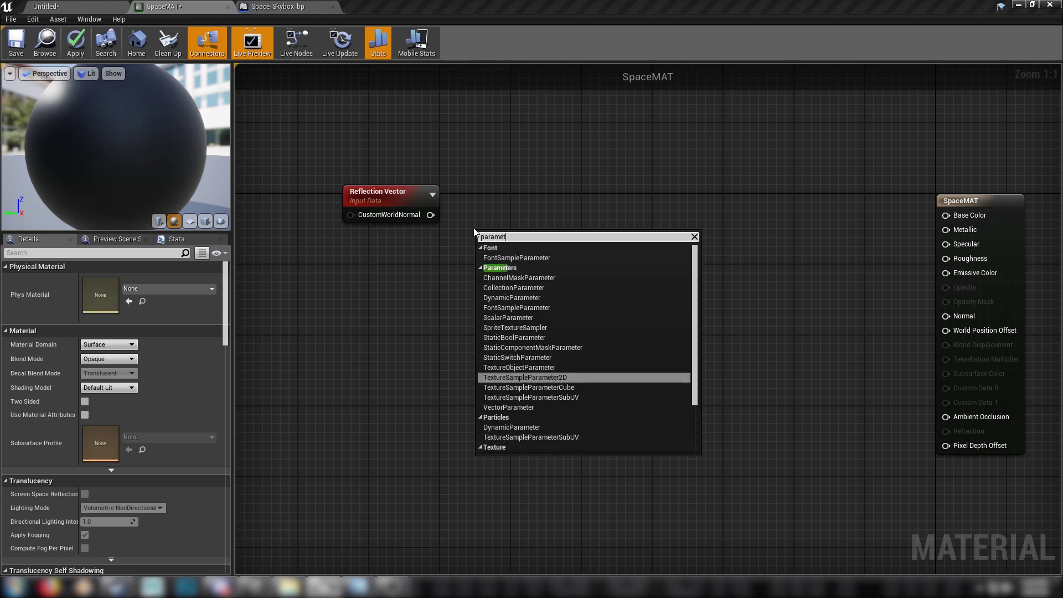
type("er")
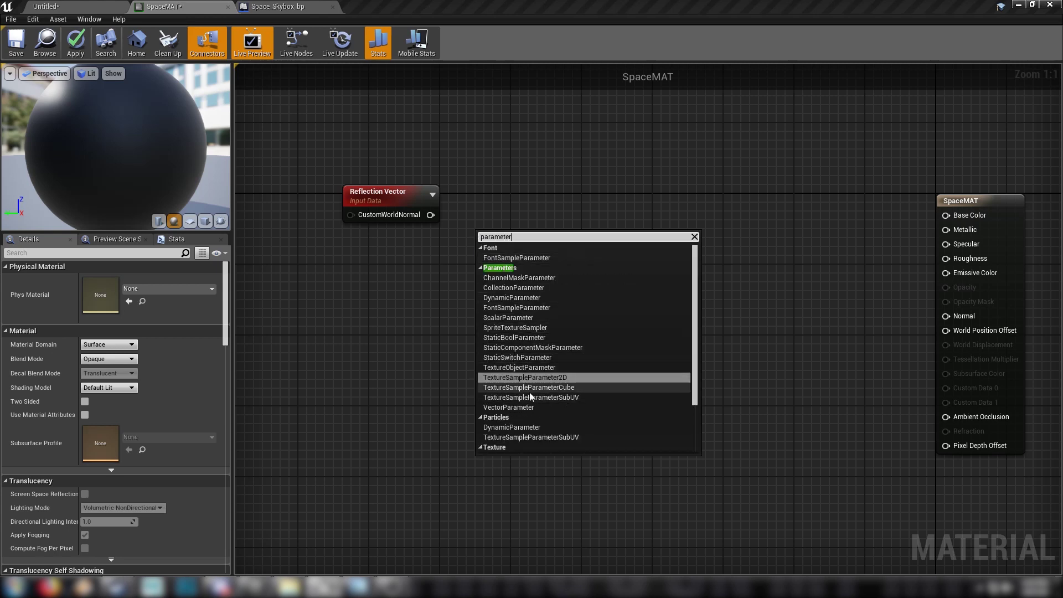
left_click(539, 388)
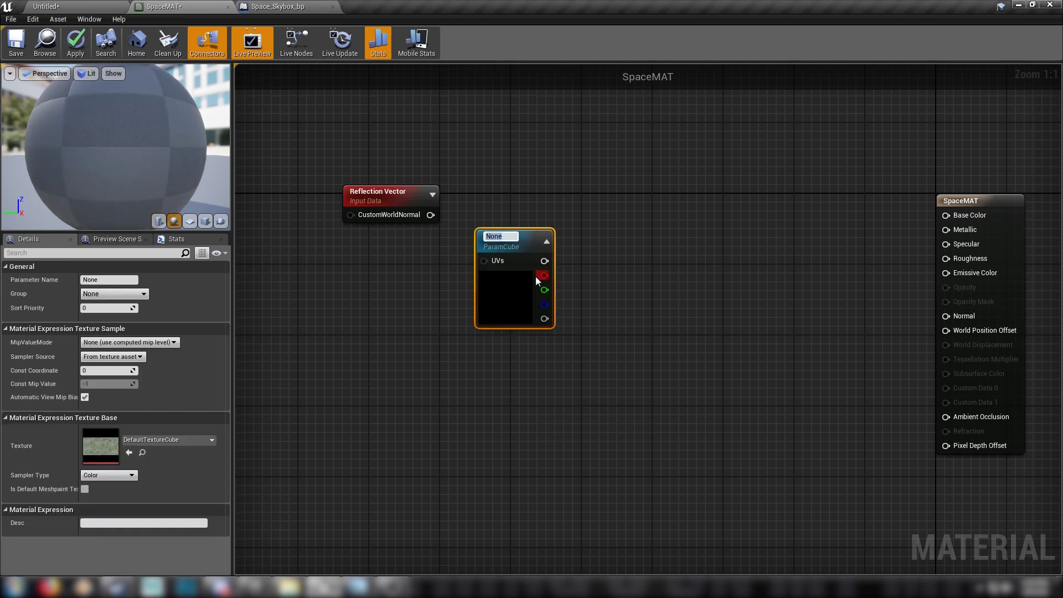
type("Skybox")
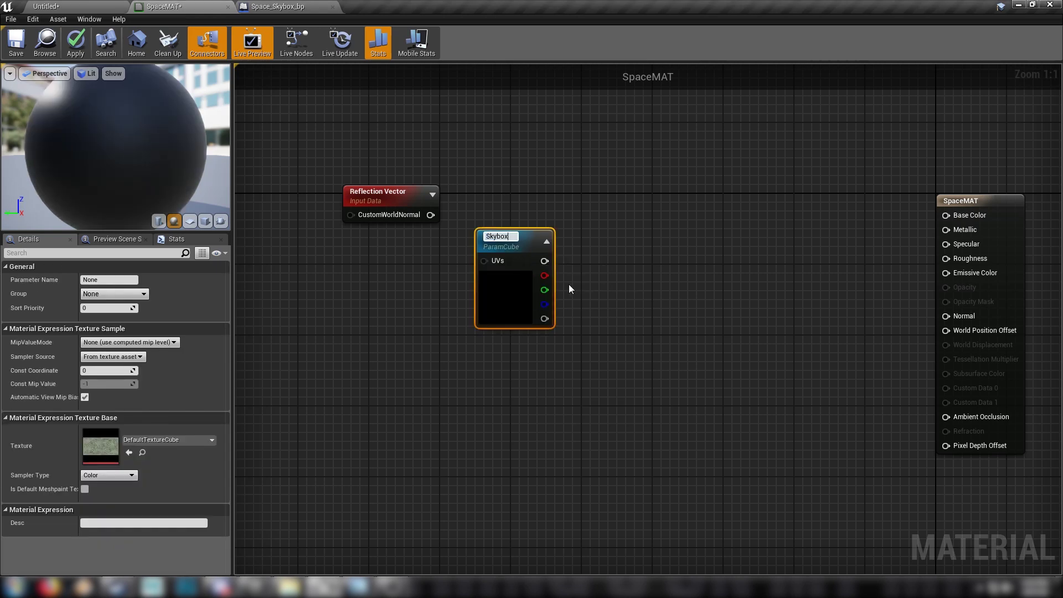
key("Return")
Assign the Space_Skybox cubemap as the texture of the Skybox parameter node.
left_click(174, 440)
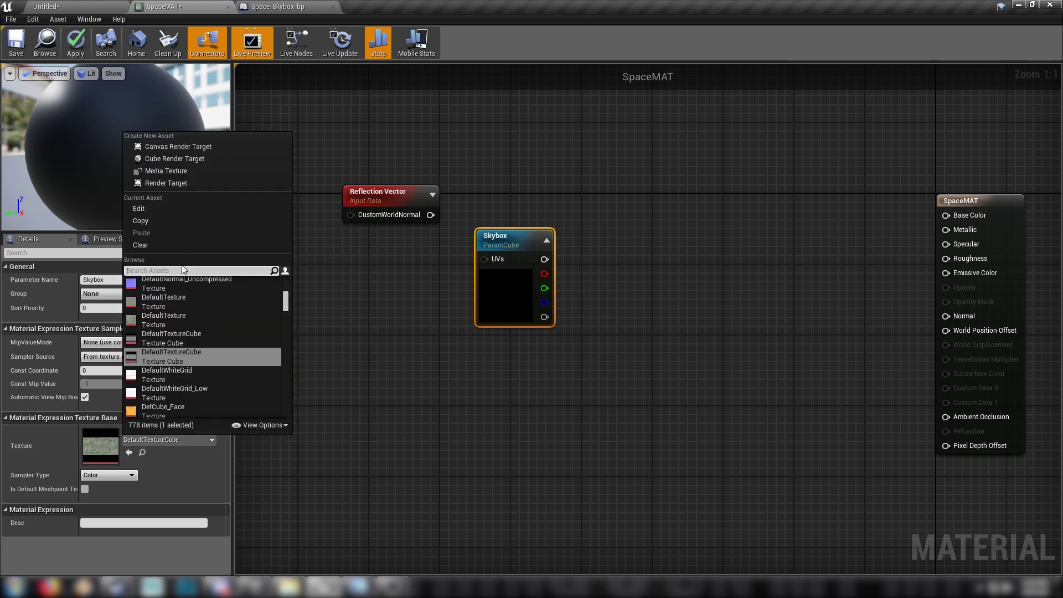
type("space")
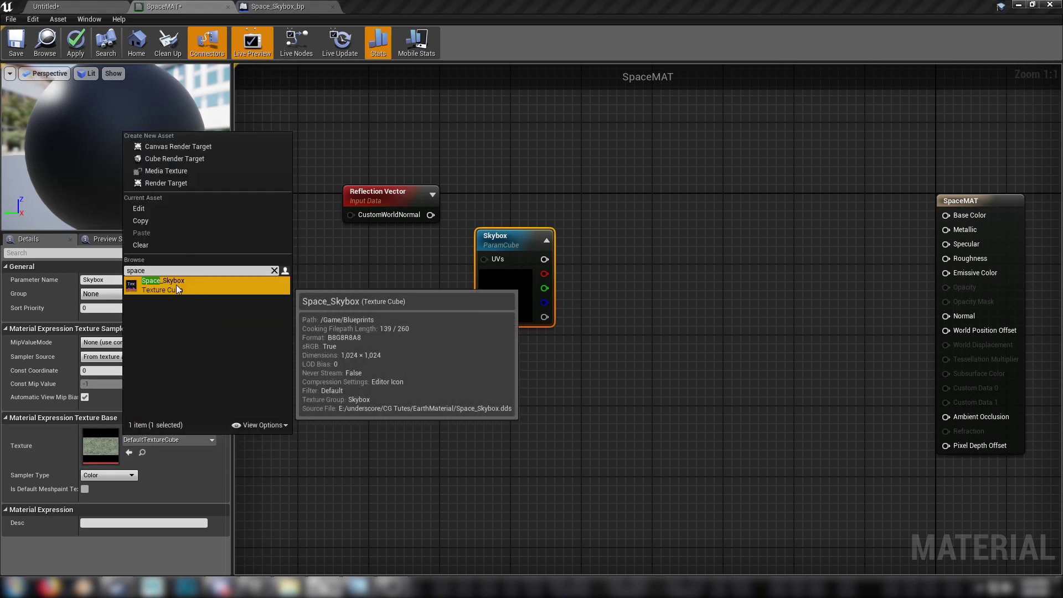
left_click(176, 283)
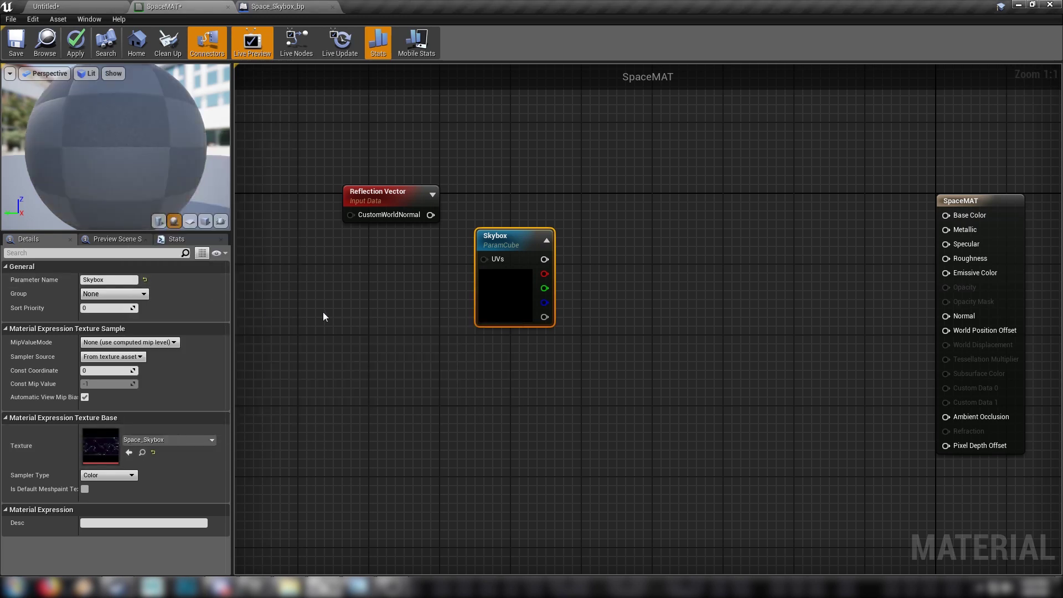
Connect Reflection Vector to the Skybox UVs, feed a new 0,0,0 Constant3Vector into CustomWorldNormal, and save the material.
left_click_drag(512, 239, 538, 231)
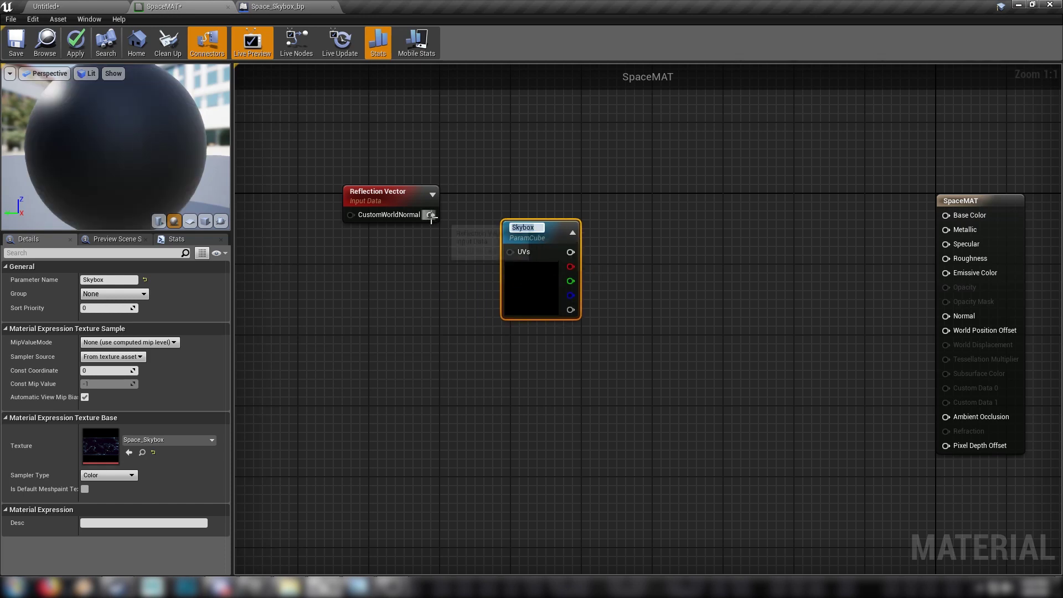
left_click_drag(430, 215, 521, 254)
right_click_drag(258, 241, 402, 259)
left_click(402, 258)
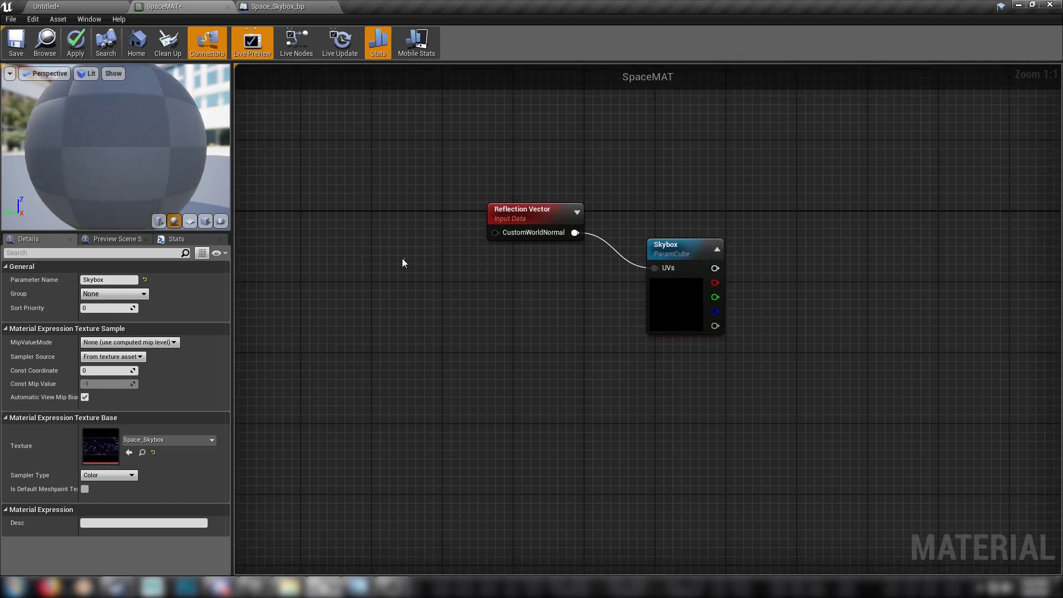
left_click(364, 210)
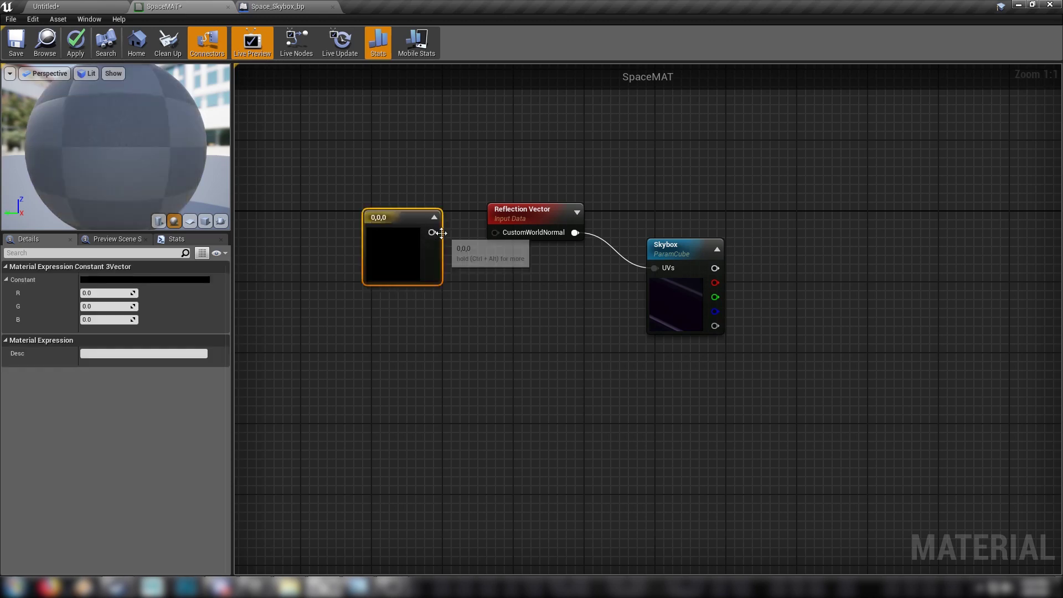
left_click_drag(432, 232, 498, 233)
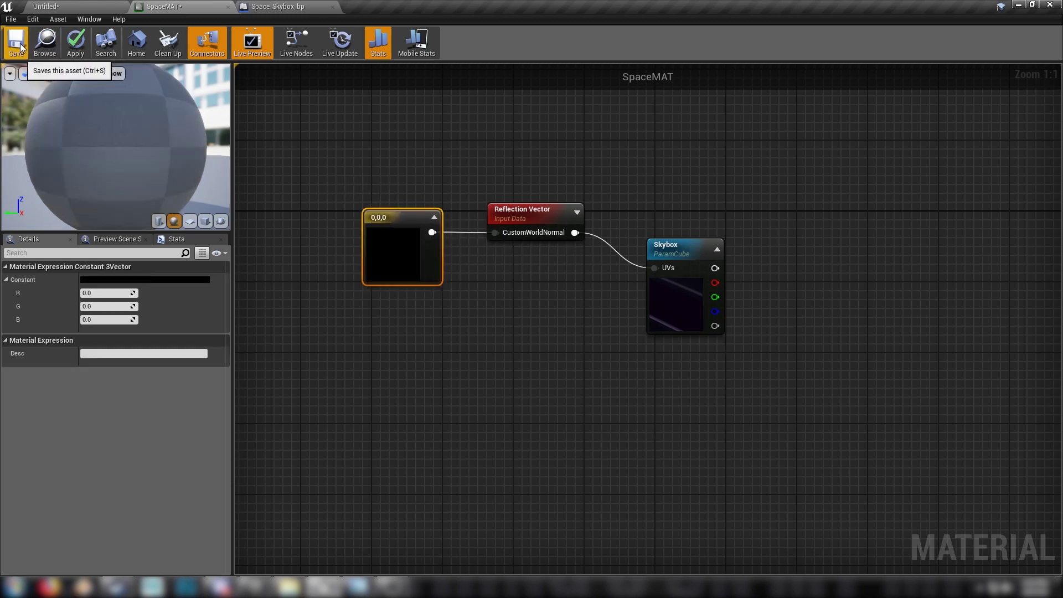
left_click(16, 43)
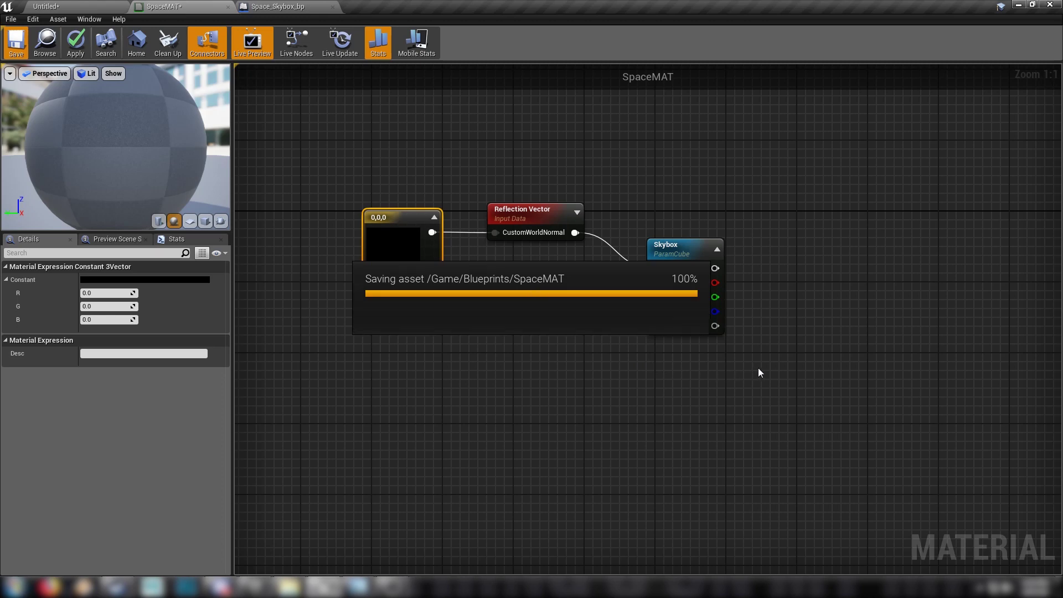
Connect the Skybox node's combined colour output to Emissive Color and set SpaceMAT's shading model to Unlit, keeping Surface domain and Opaque blending.
right_click_drag(762, 370, 442, 276)
left_click_drag(421, 227, 804, 251)
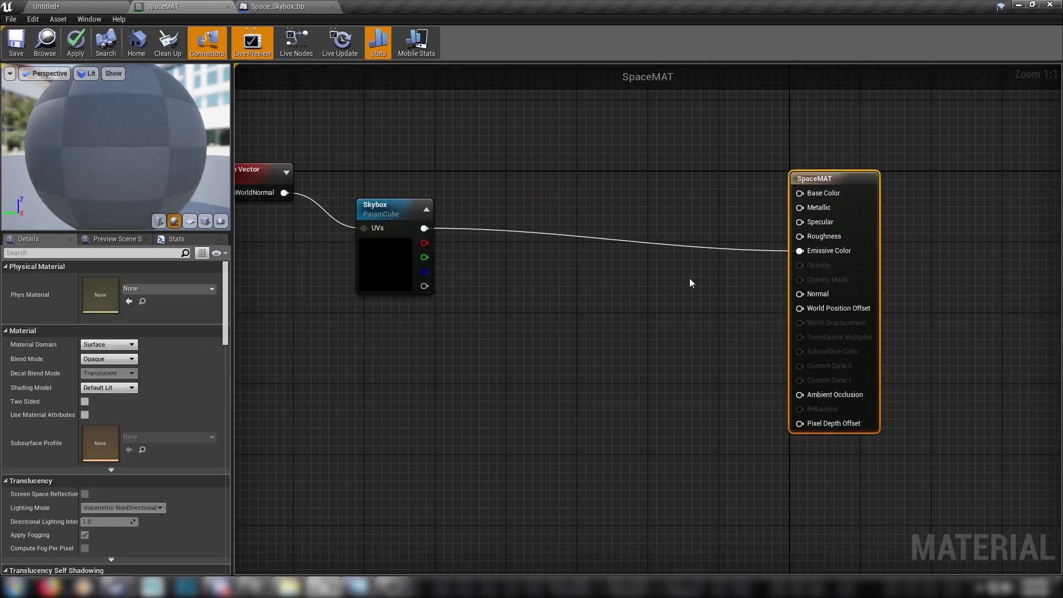
left_click(107, 358)
left_click(92, 368)
left_click(108, 345)
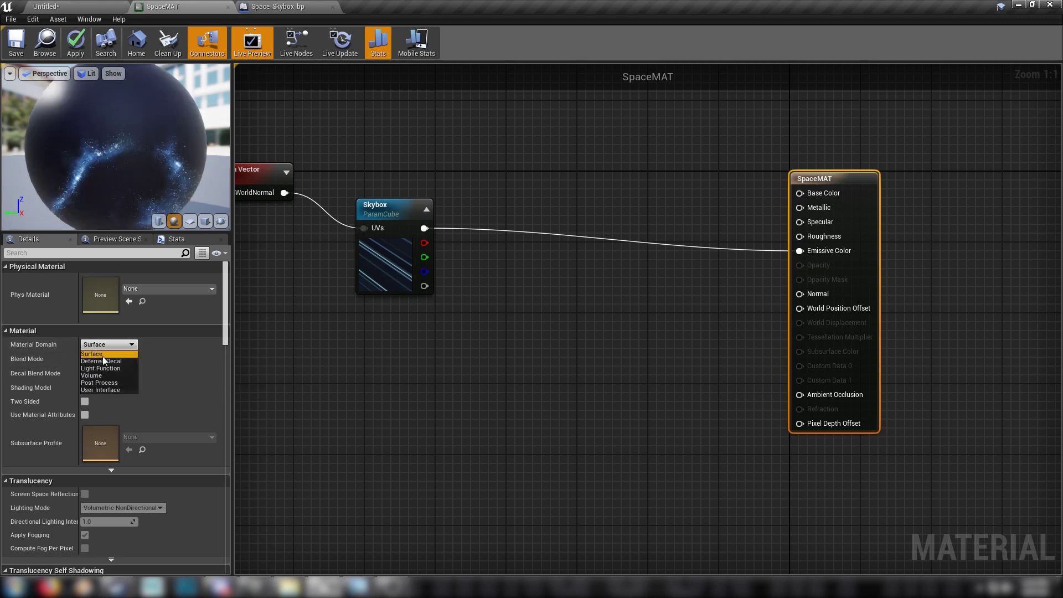
left_click(118, 353)
left_click(107, 391)
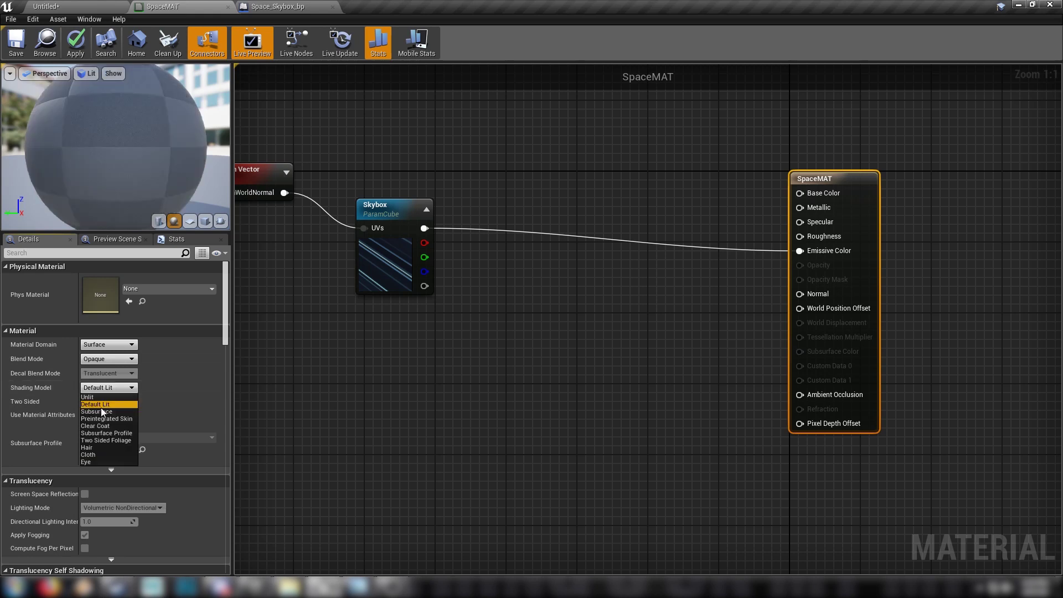
left_click(100, 397)
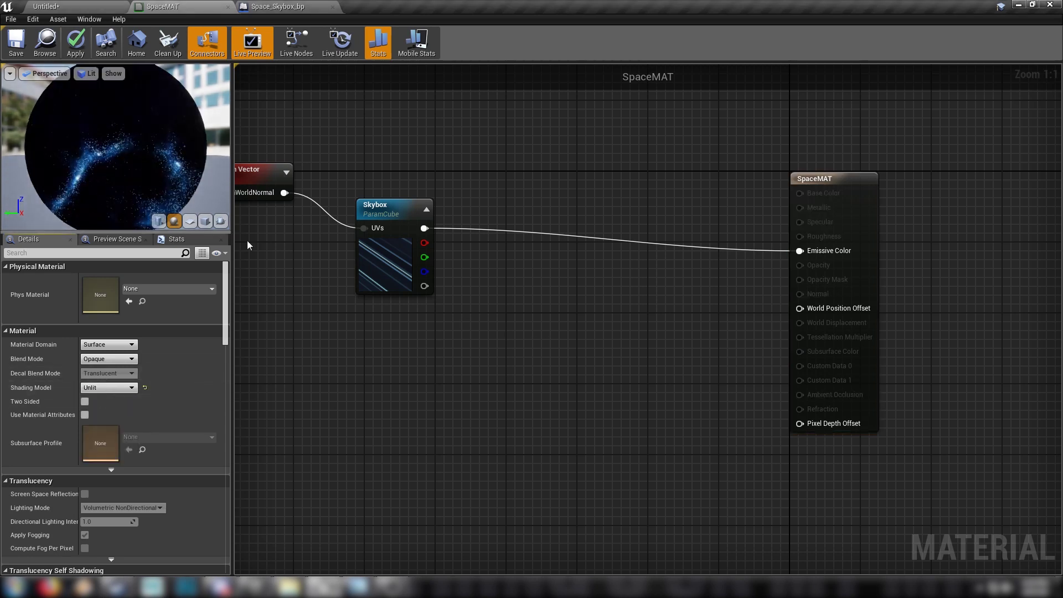
Examine the space texture on the SpaceMAT preview sphere from outside and inside, enlarging the preview viewport.
mouse_move(103, 145)
left_mouse_down()
mouse_move(127, 139)
mouse_move(103, 145)
left_mouse_up()
scroll(104, 145, "up", 5)
scroll(104, 145, "down", 5)
right_click_drag(103, 145, 104, 110)
left_click_drag(231, 103, 504, 105)
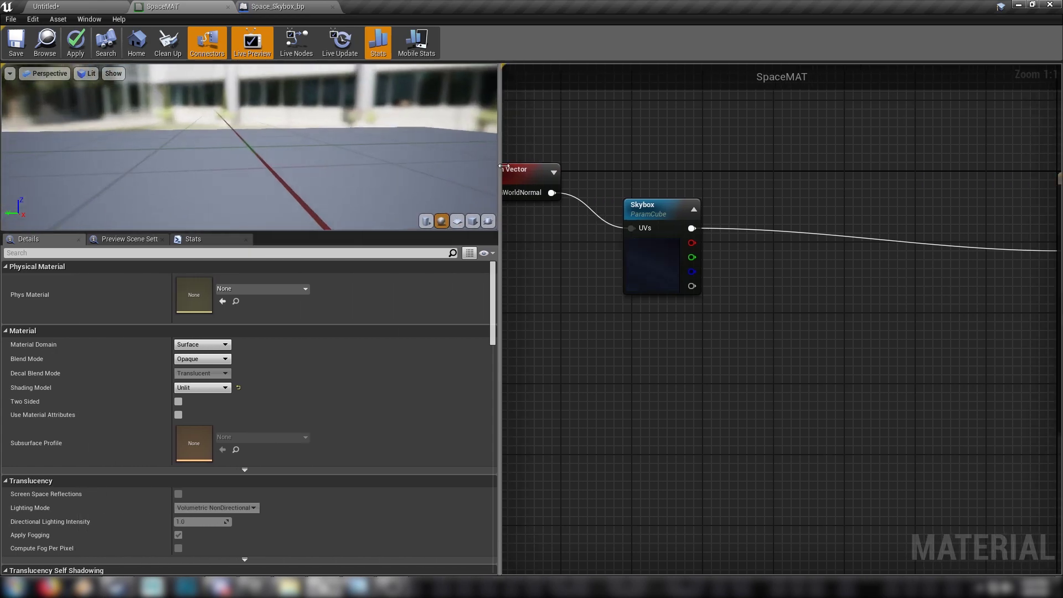
left_click_drag(325, 232, 325, 478)
scroll(309, 298, "down", 3)
scroll(308, 298, "up", 5)
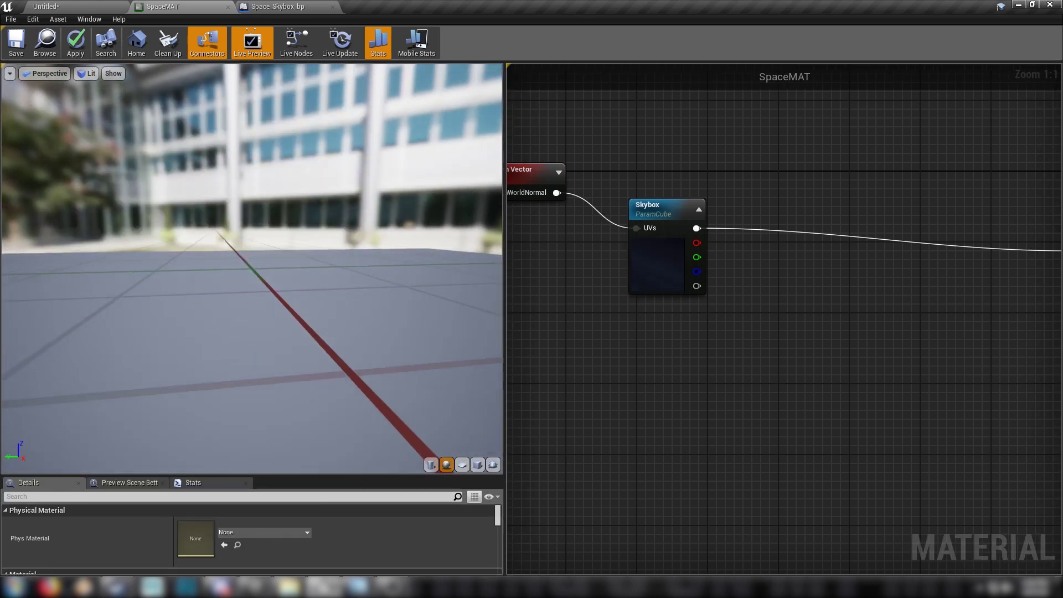
scroll(307, 298, "down", 3)
left_click_drag(308, 298, 410, 239)
left_click_drag(277, 232, 299, 247)
left_click_drag(504, 231, 273, 233)
Save the SpaceMAT material and return to the Space_Skybox_bp blueprint.
left_click(18, 42)
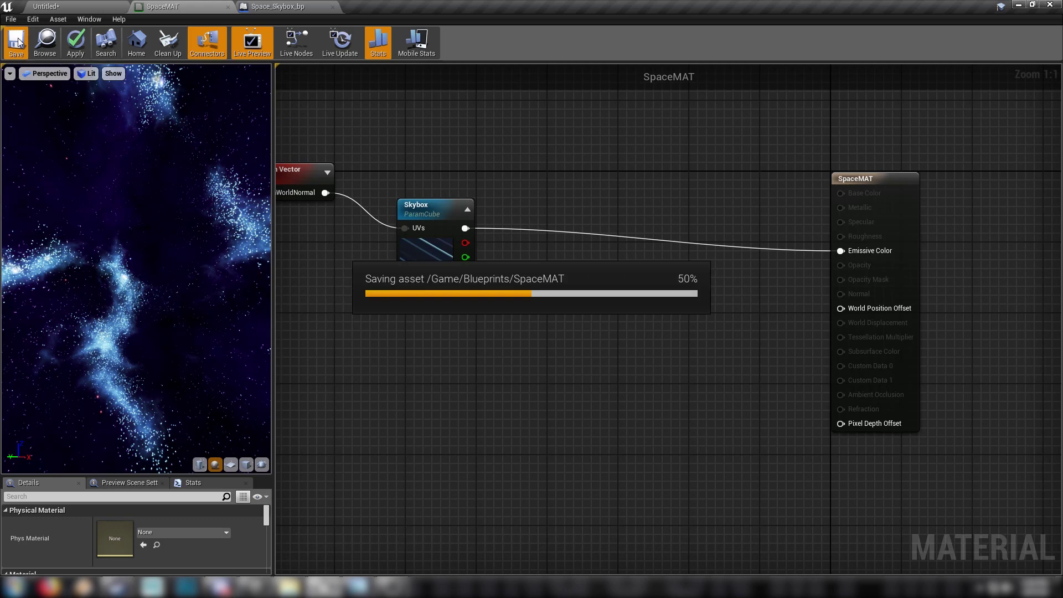
left_click(62, 6)
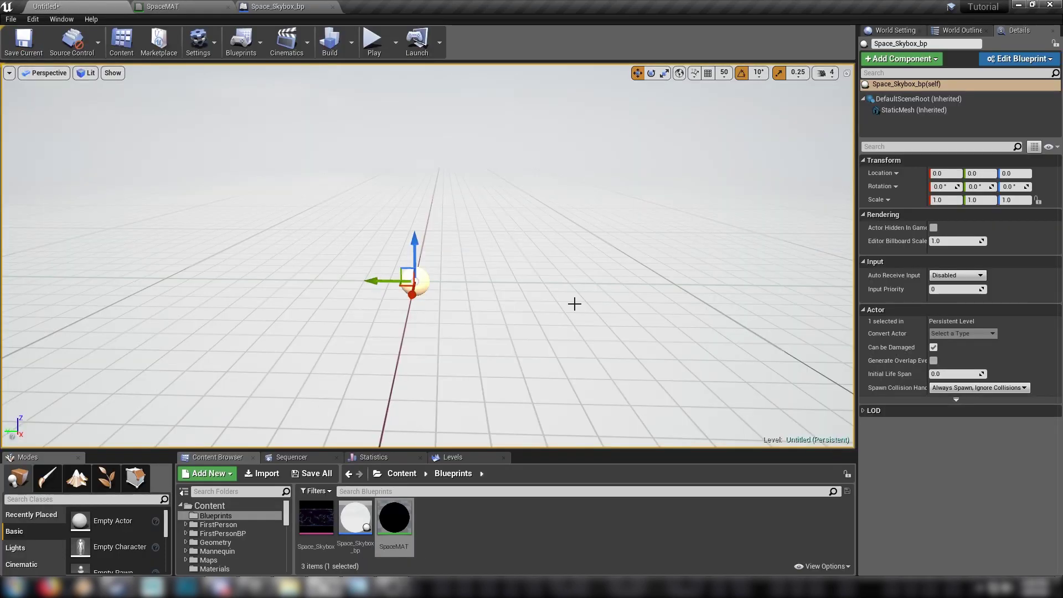
left_click(284, 6)
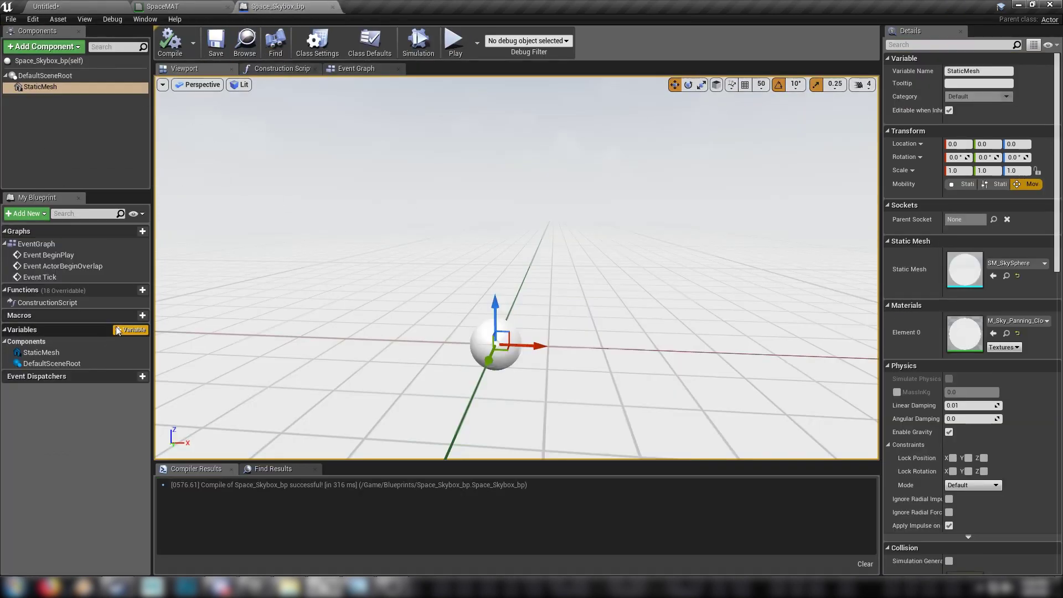
Add a variable named material to Space_Skybox_bp, set its type to Material, and compile the blueprint.
left_click(142, 329)
type("m")
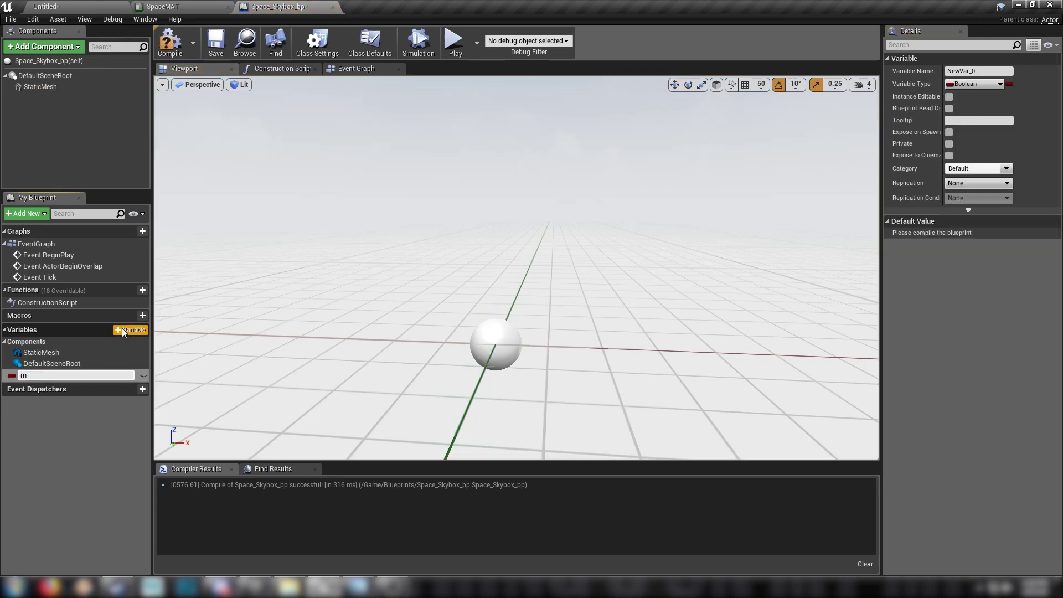
type("aterial")
key("Return")
left_click(974, 84)
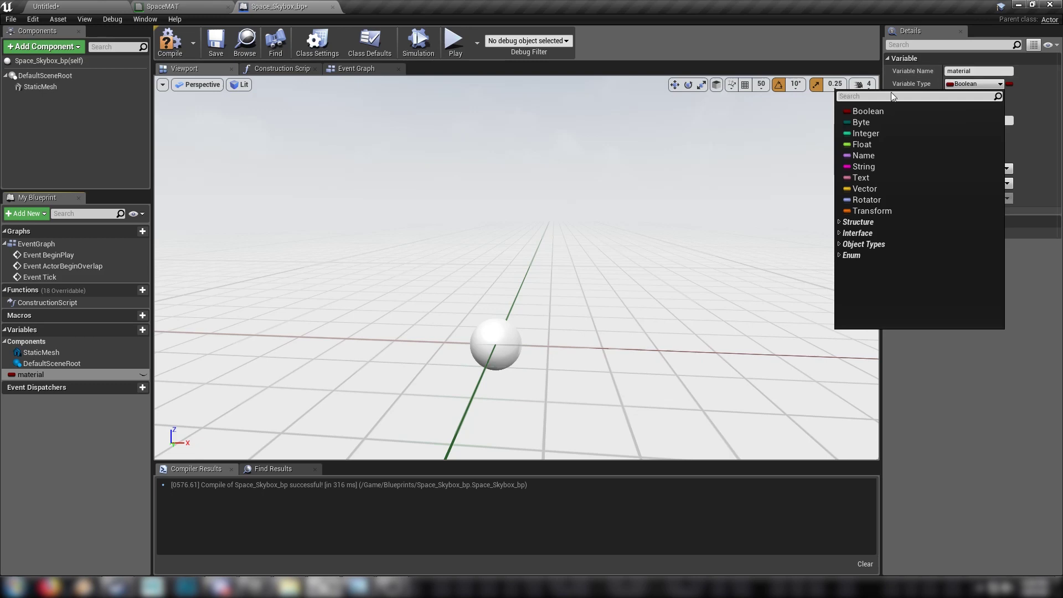
type("mater")
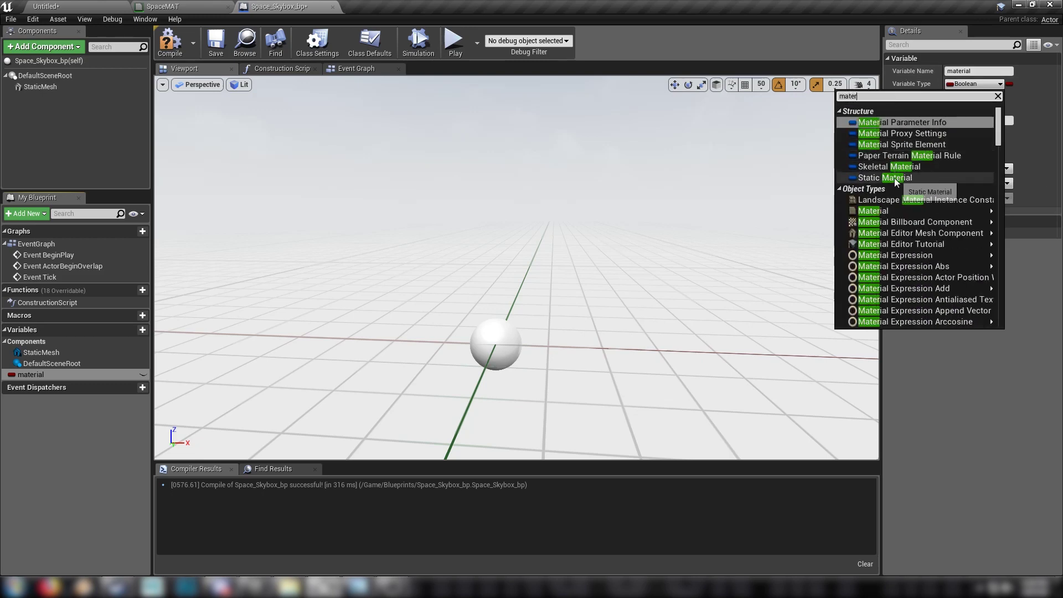
mouse_move(873, 211)
left_click(798, 200)
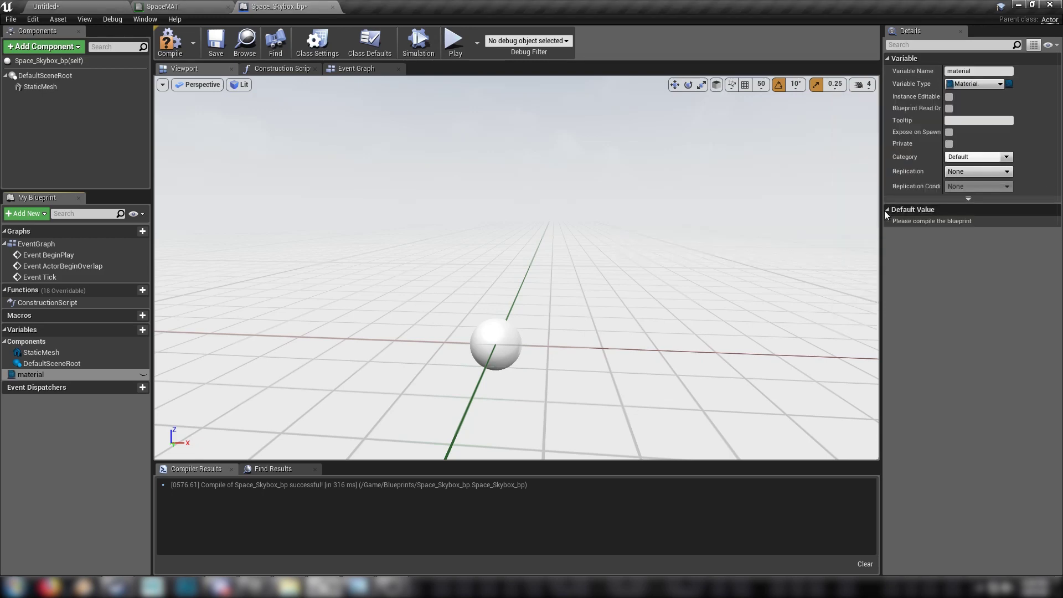
left_click(171, 43)
Open the Construction Script graph of Space_Skybox_bp and make room beside its entry node.
left_click(361, 68)
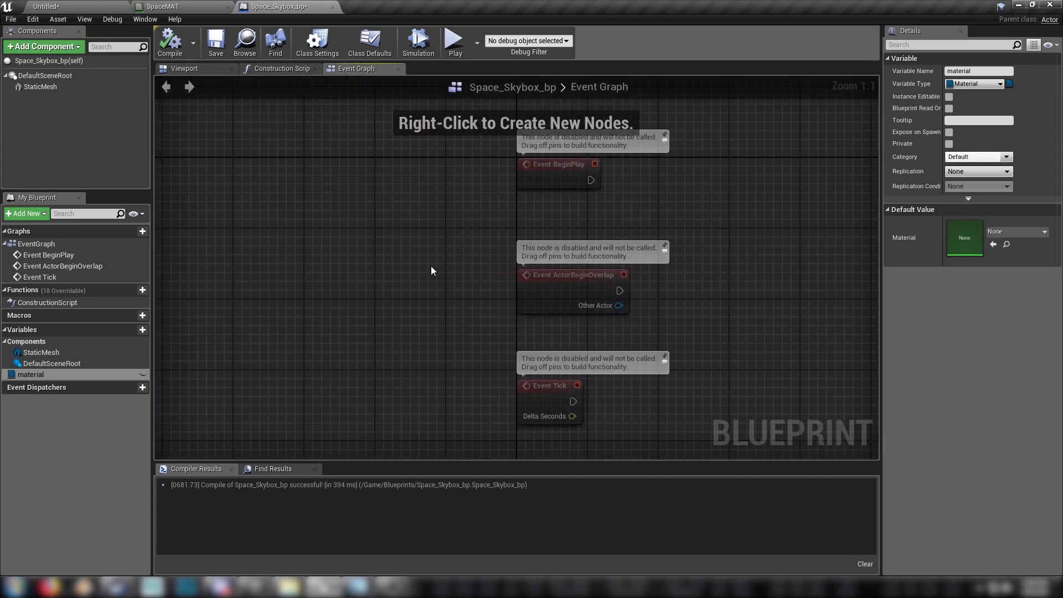
left_click(270, 69)
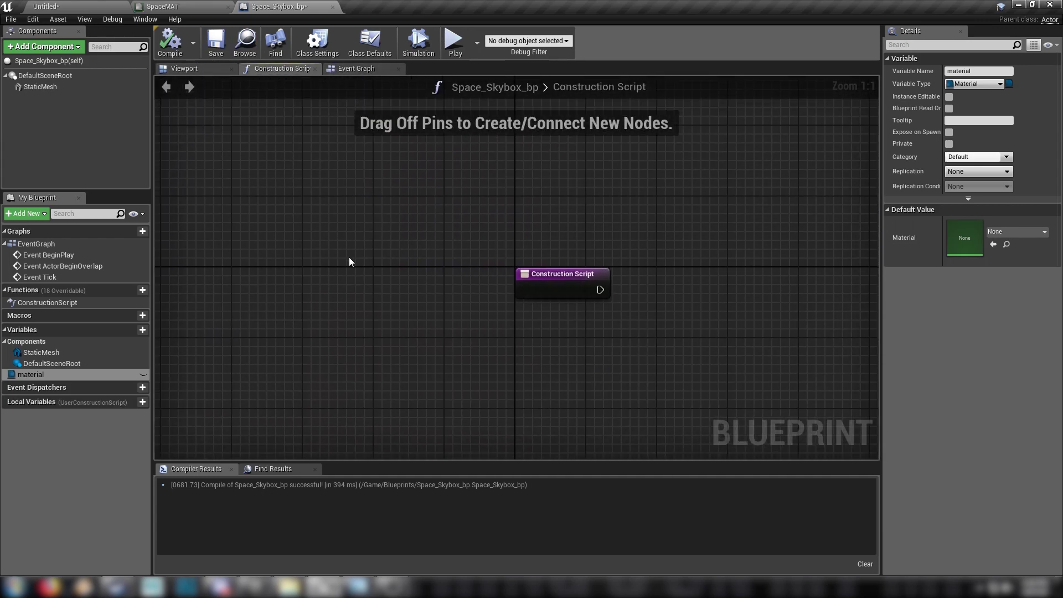
right_click_drag(362, 254, 325, 238)
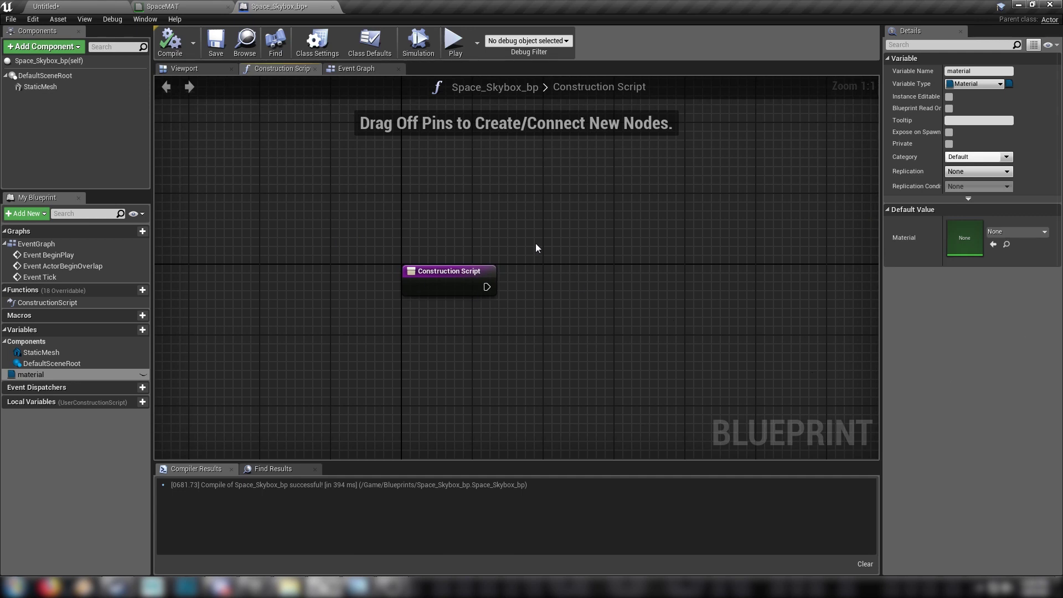
Place getter nodes for the material variable and the StaticMesh component below the Construction Script entry node.
right_click_drag(505, 224, 423, 202)
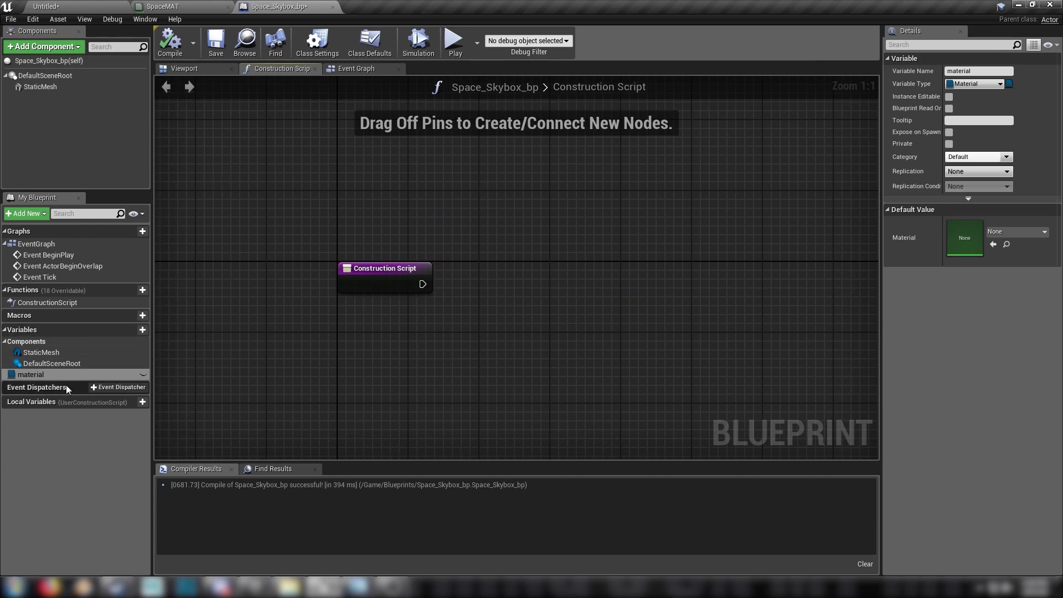
left_click_drag(72, 373, 383, 318)
left_click(413, 333)
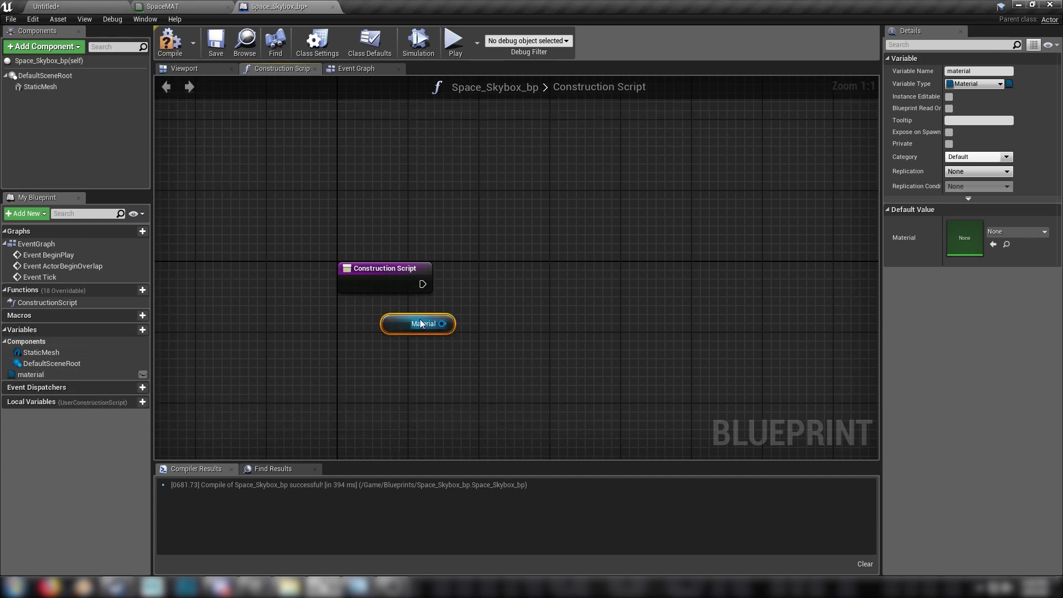
left_click_drag(44, 86, 434, 360)
left_click_drag(397, 328, 417, 403)
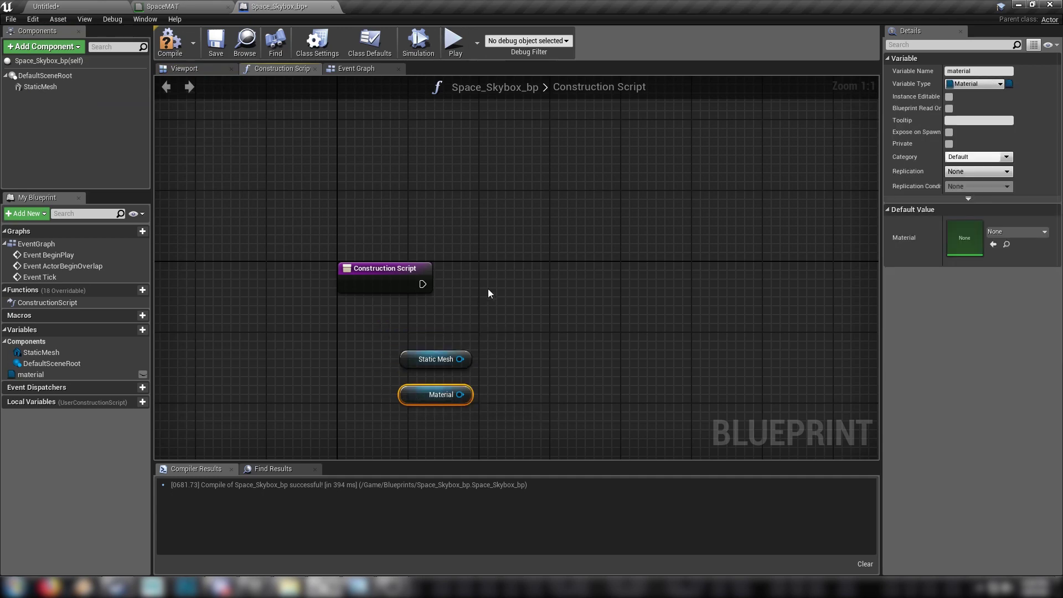
Add a Set Material (StaticMesh) node executed from the Construction Script entry node.
left_click(437, 291)
left_click_drag(424, 284, 516, 291)
type("set")
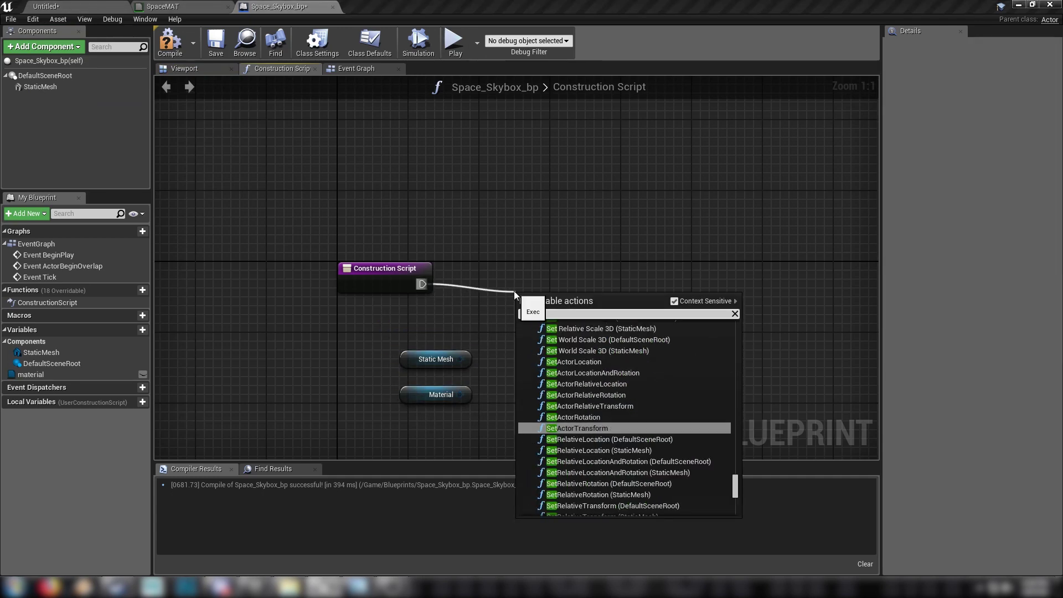
type(" mater")
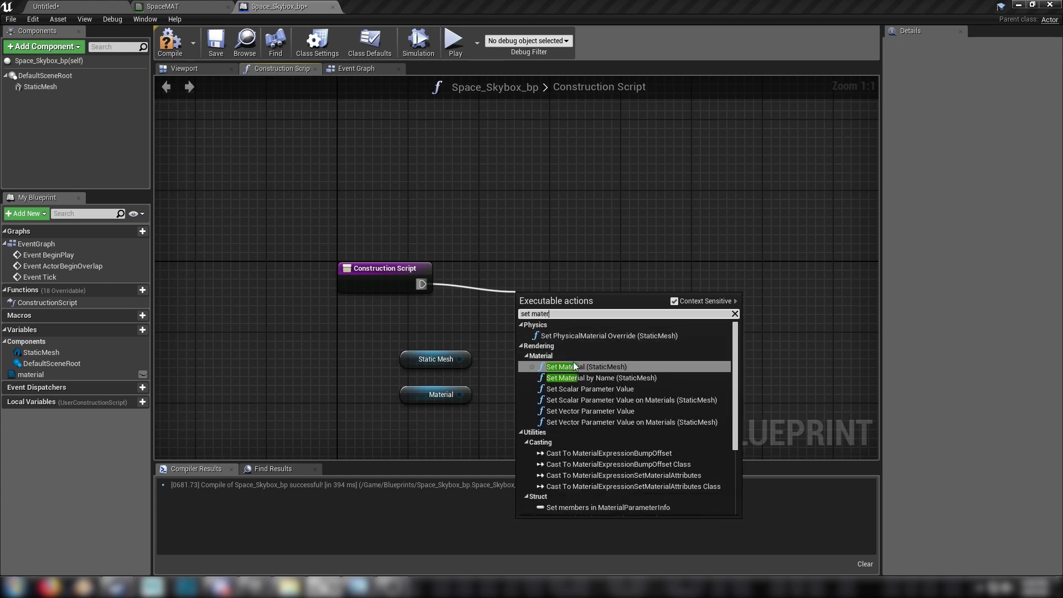
left_click(587, 367)
Remove the spare Static Mesh getter, feed the Material getter into Set Material's Material input, and compile and save the blueprint.
left_click(445, 361)
key("Delete")
left_click_drag(437, 273, 429, 328)
left_click_drag(460, 394, 530, 369)
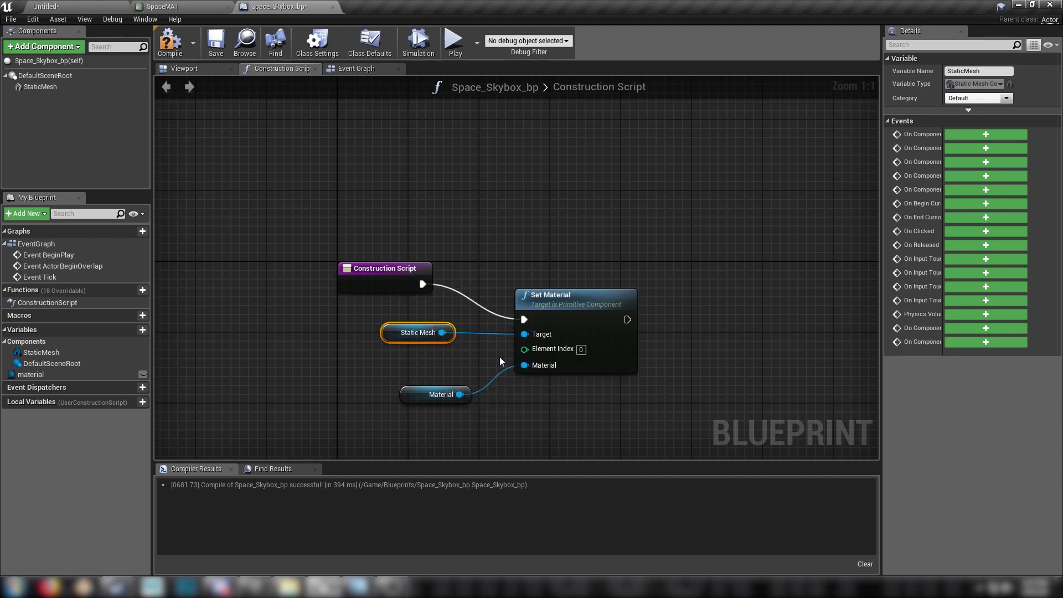
left_click(173, 48)
left_click(216, 43)
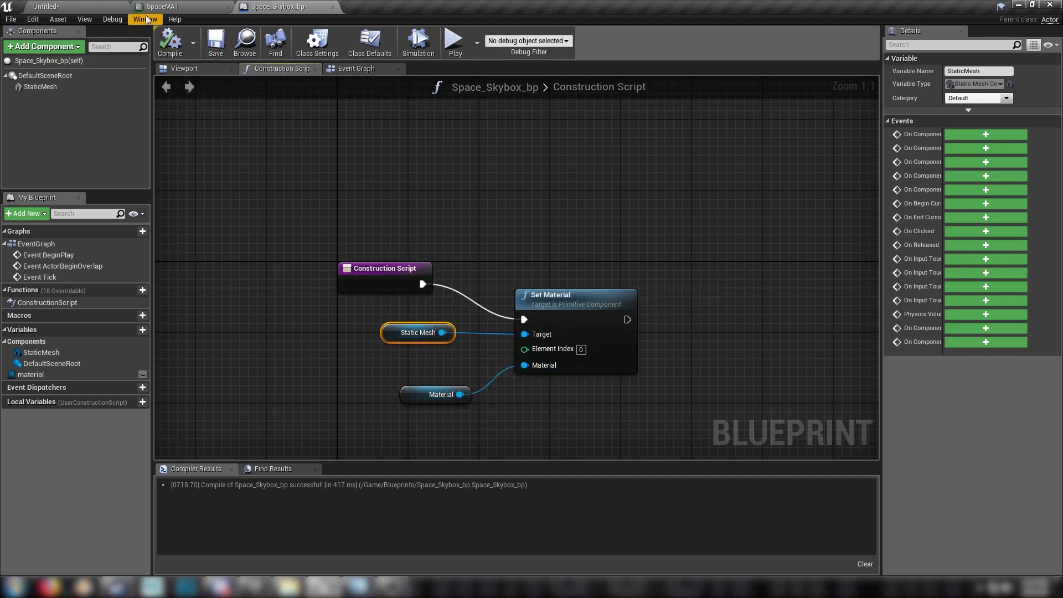
Check the details of the Space_Skybox_bp actor and its StaticMesh component in the level for the material variable.
left_click(64, 6)
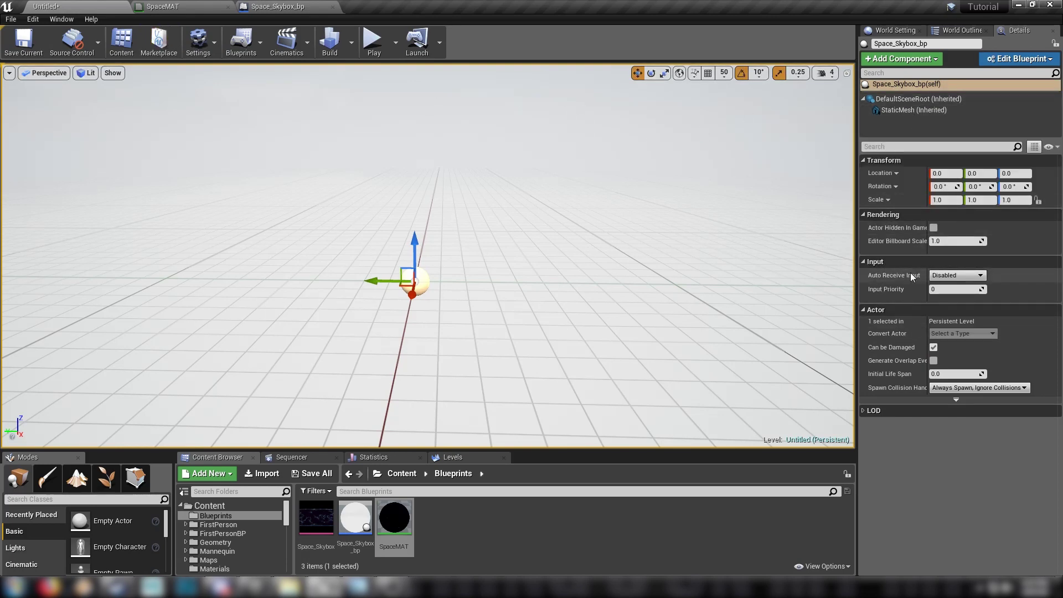
left_click(890, 109)
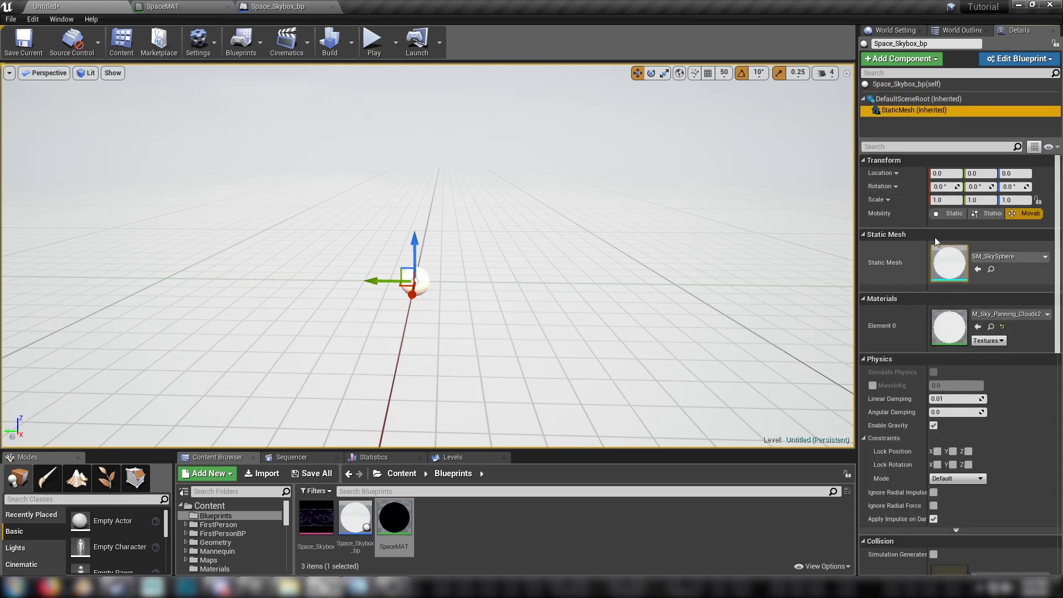
left_click(900, 84)
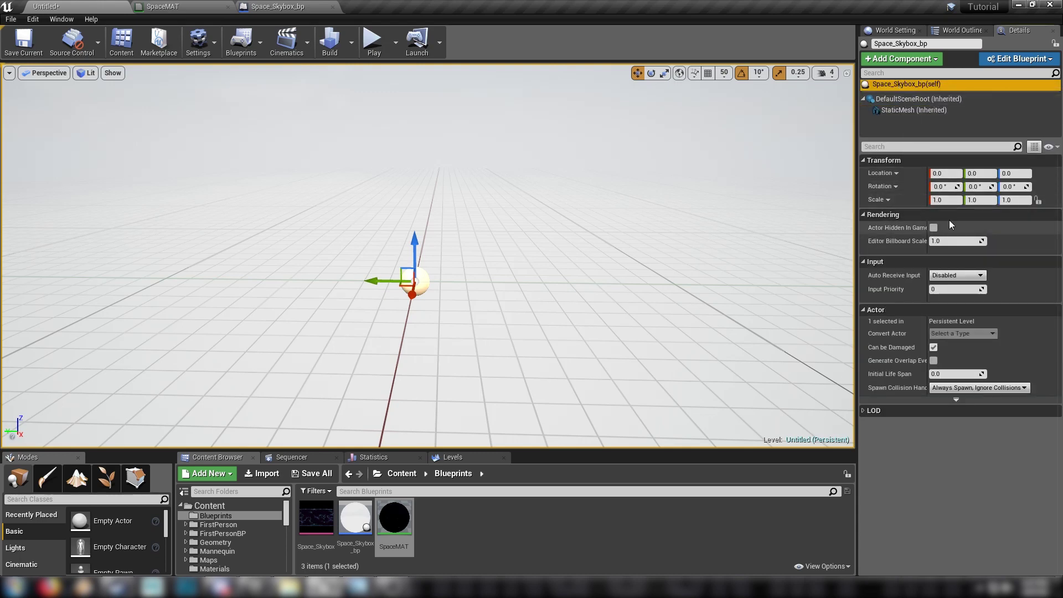
left_click(243, 5)
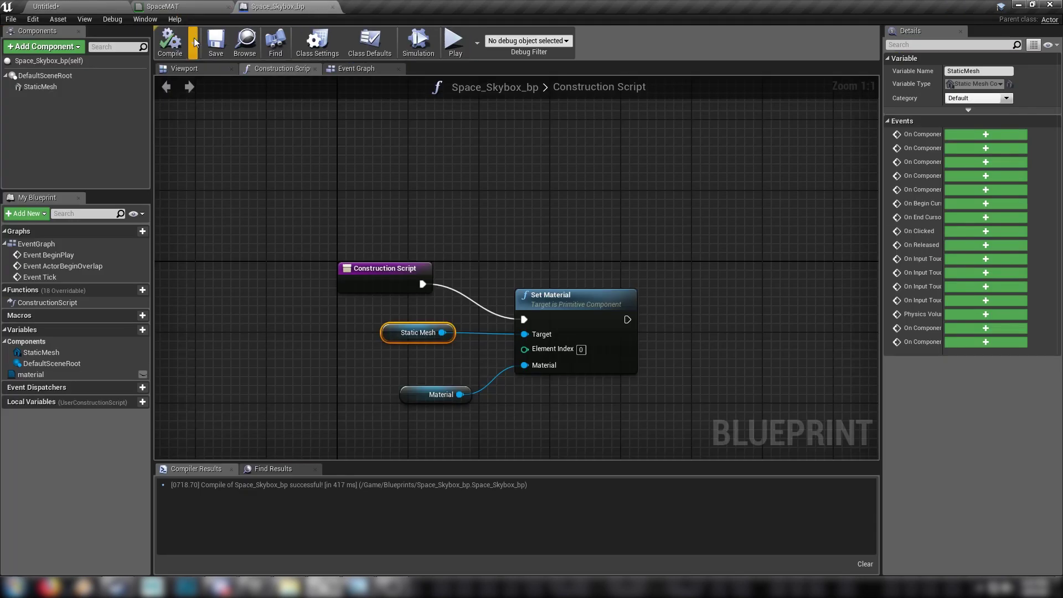
Make the material variable editable on instances of Space_Skybox_bp, and compile and save the blueprint.
left_click(211, 44)
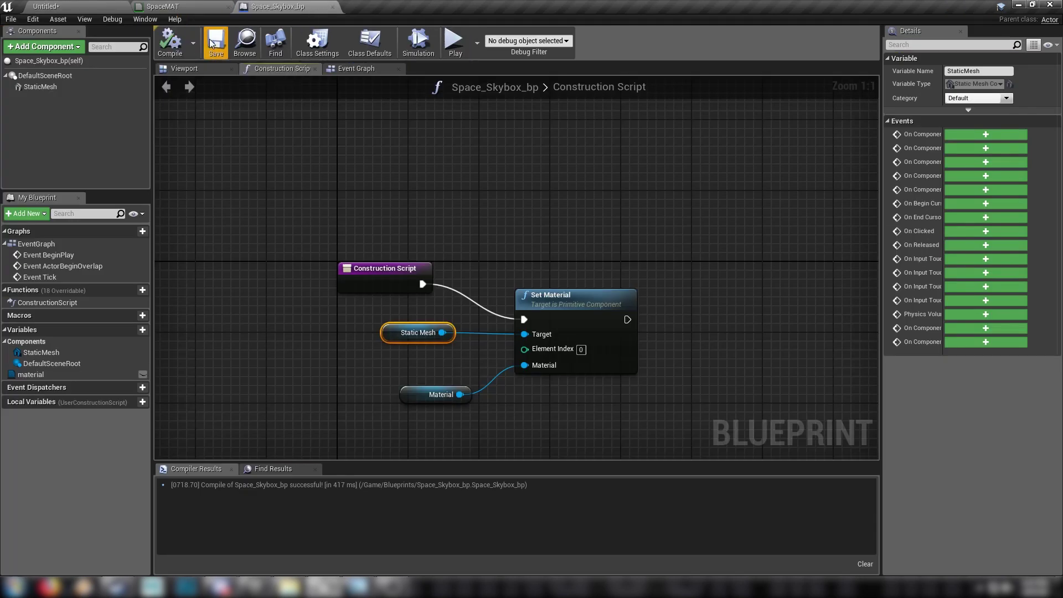
left_click(143, 374)
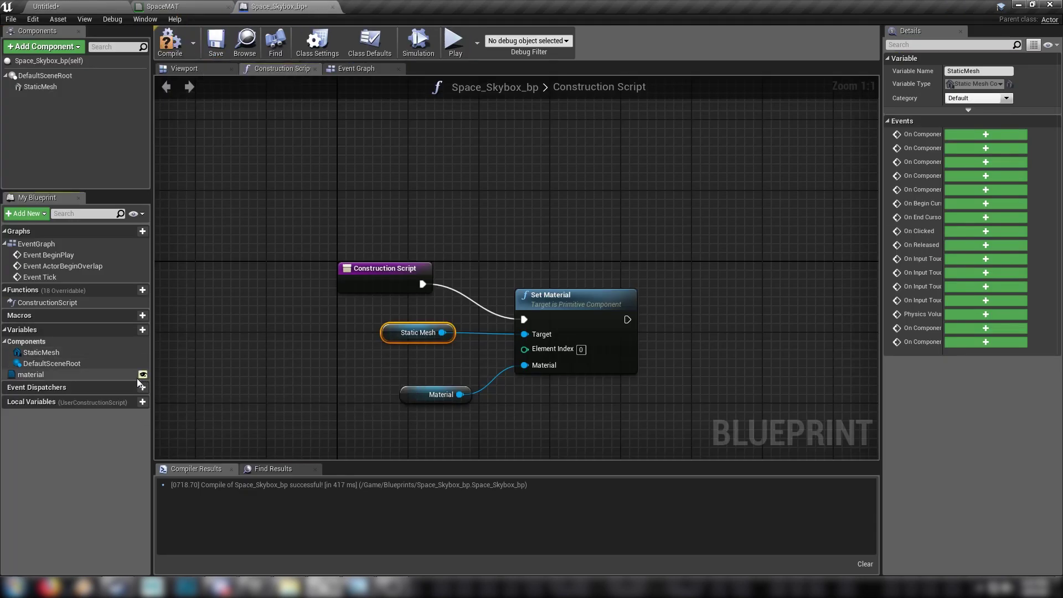
left_click(183, 42)
left_click(212, 40)
Assign SpaceMAT as the Material of the Space_Skybox_bp actor in the level and look around the sky.
left_click(65, 5)
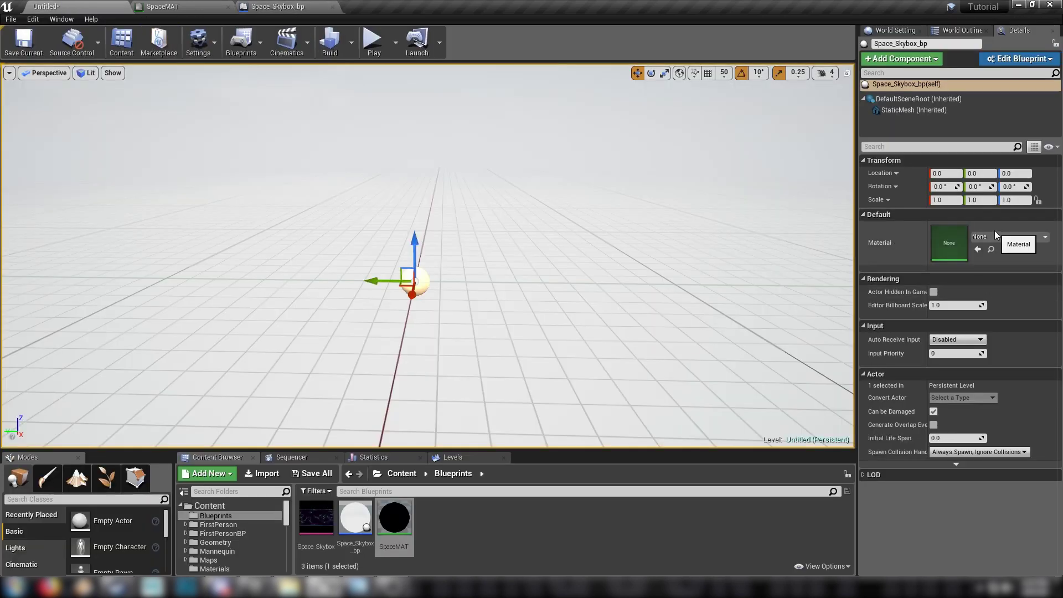
left_click_drag(397, 508, 955, 249)
right_click_drag(428, 256, 521, 296)
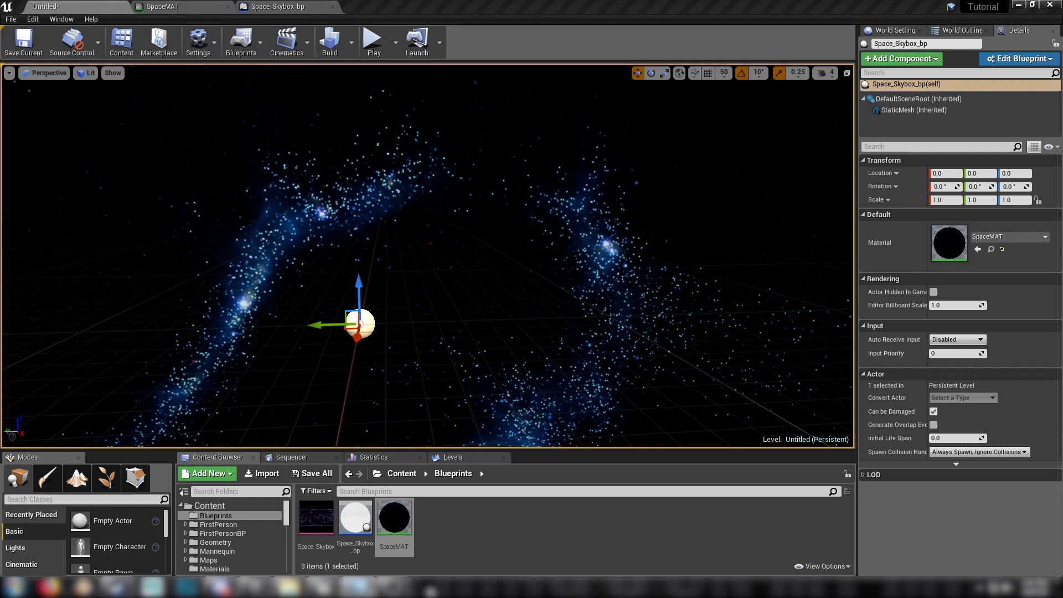
Create a Material Parameter Collection named Skybox_Params in the Blueprints folder and open it.
right_click(453, 529)
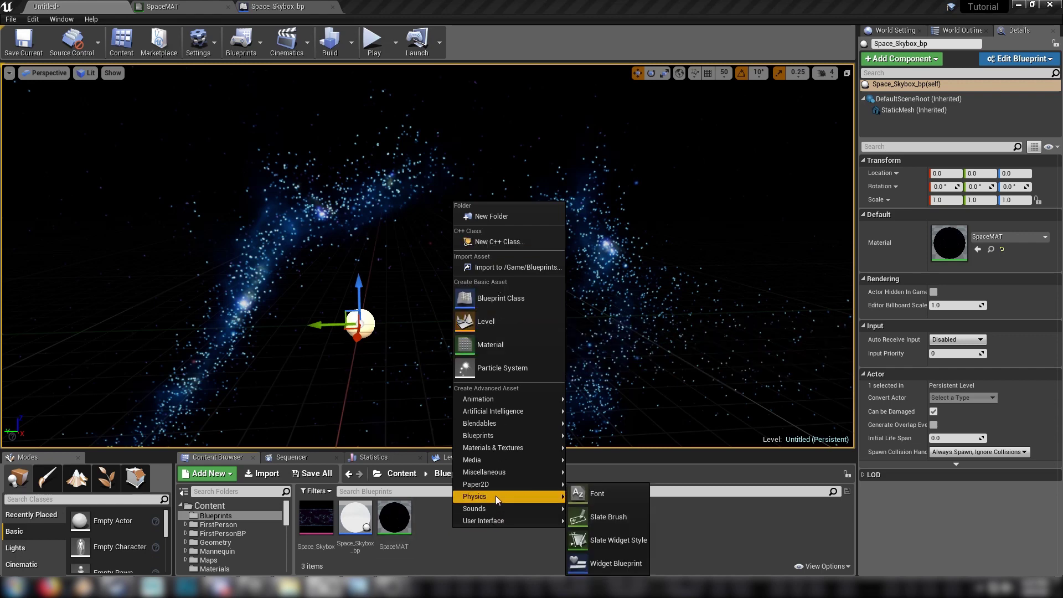
mouse_move(481, 448)
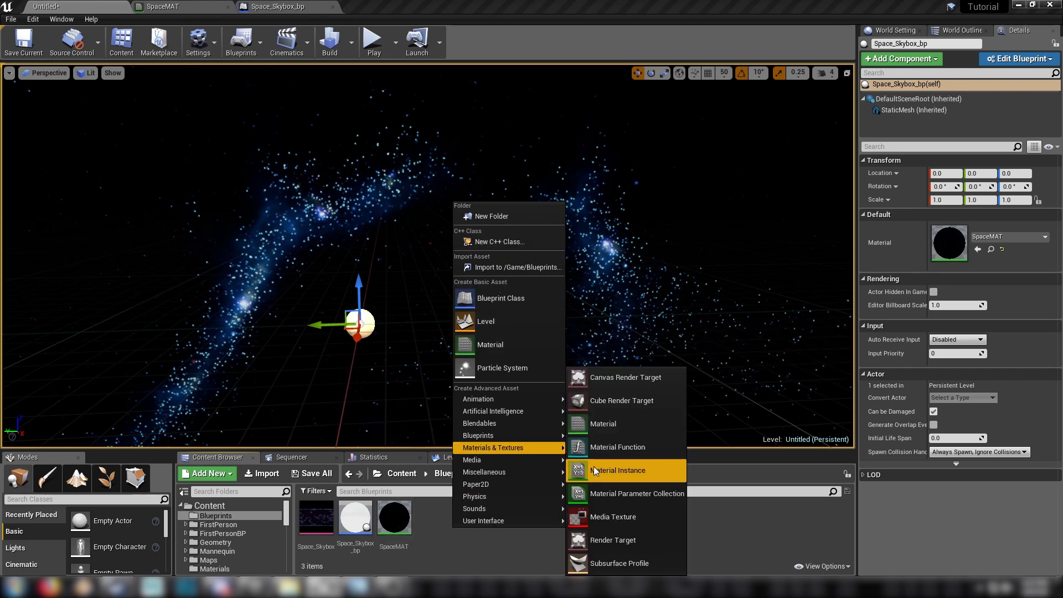
left_click(603, 494)
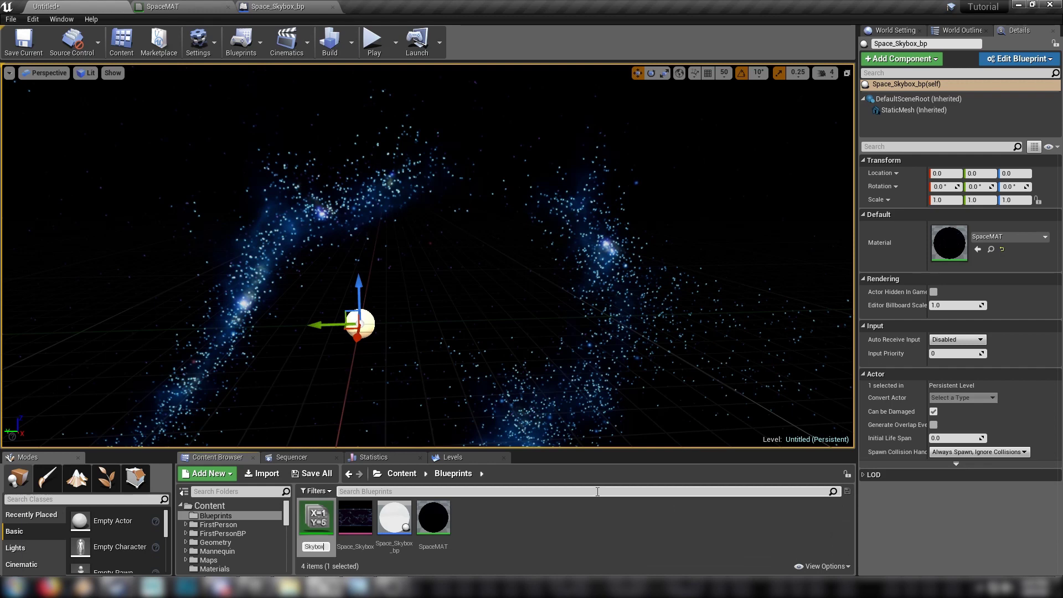
type("Skybox_")
type("Para")
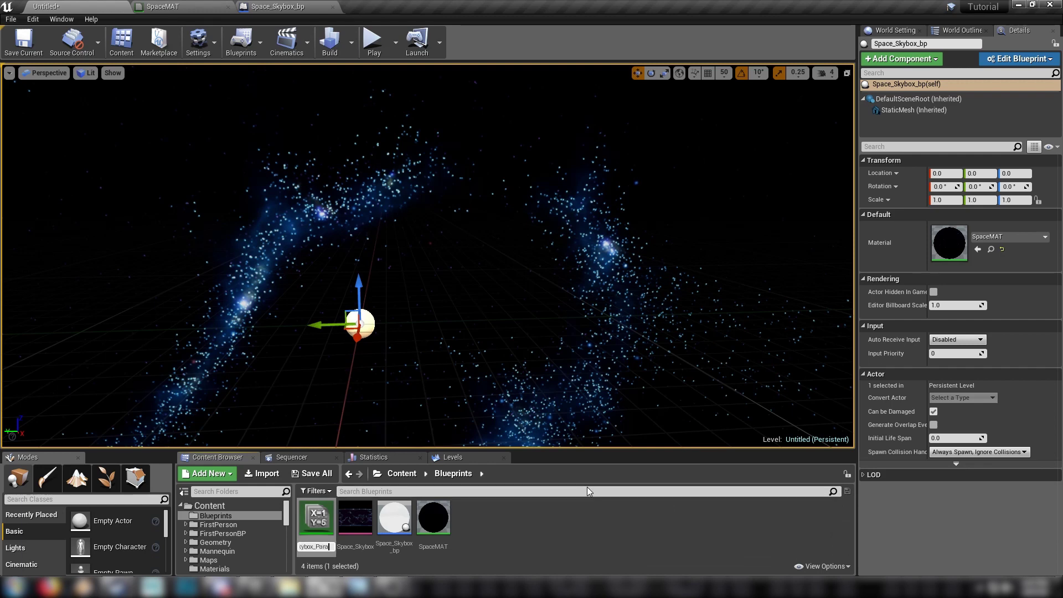
type("ms")
key("Return")
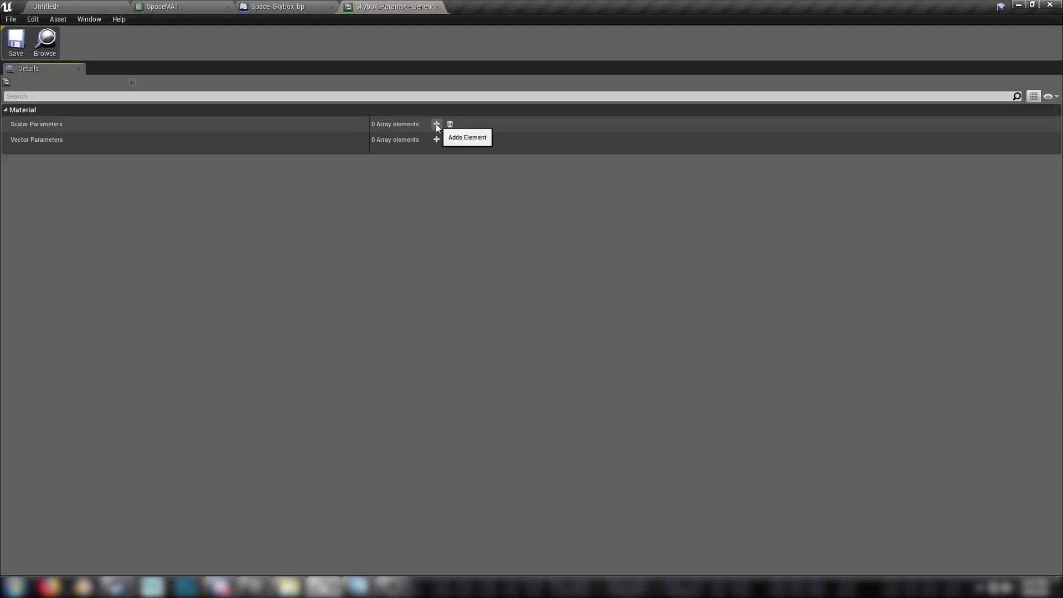
Add three scalar parameters to Skybox_Params and expand their members.
left_click(436, 124)
left_click(436, 125)
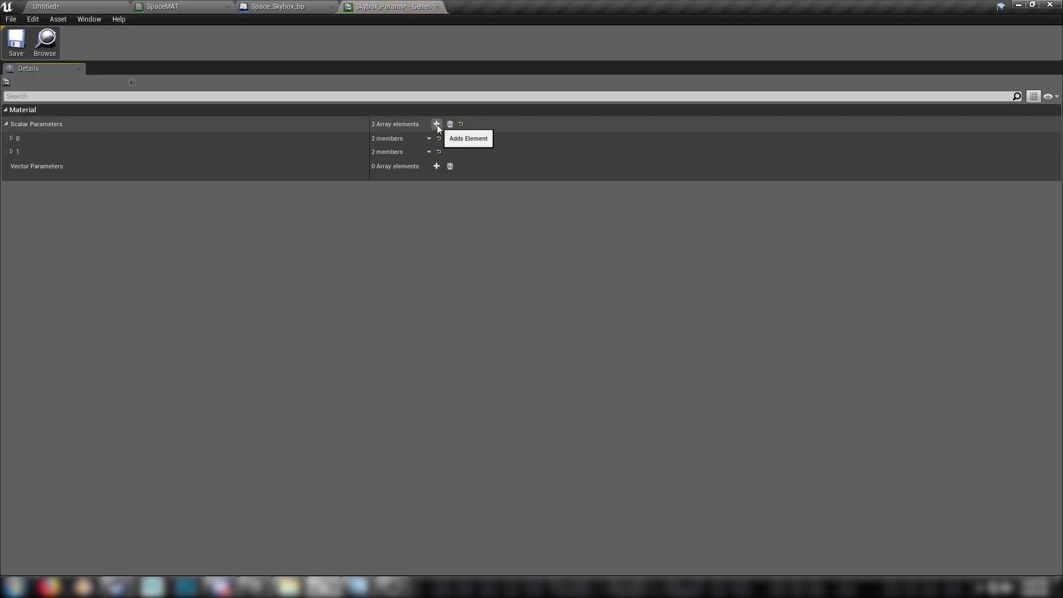
left_click(436, 125)
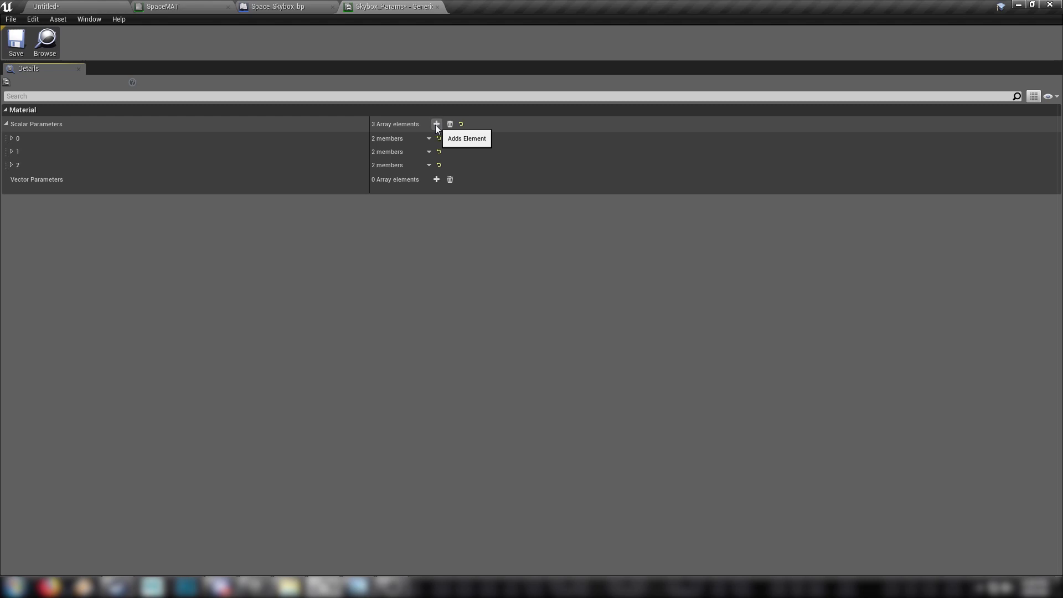
left_click(11, 165)
left_click(11, 151)
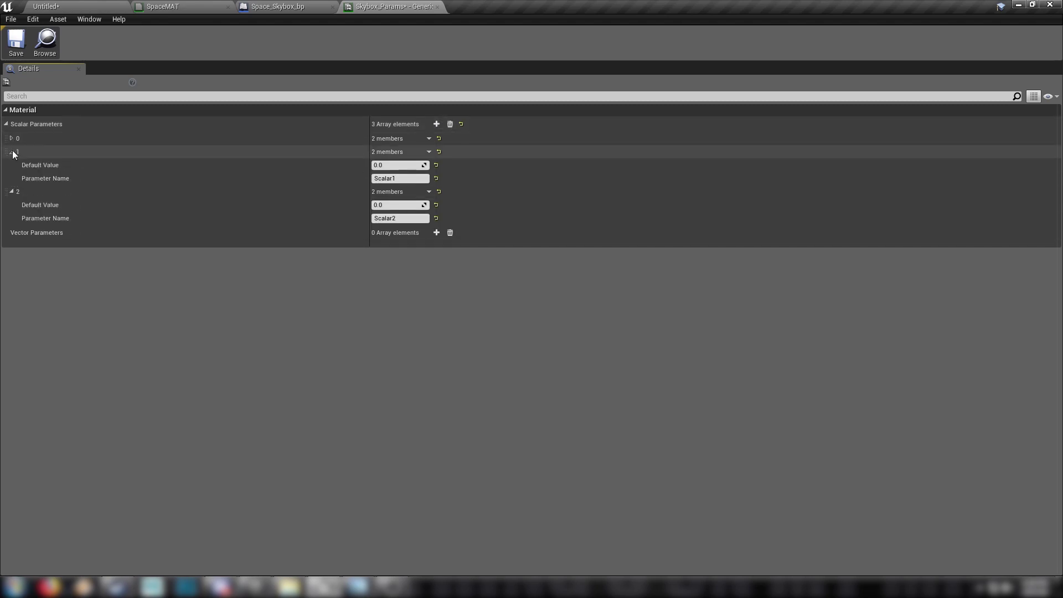
left_click(11, 139)
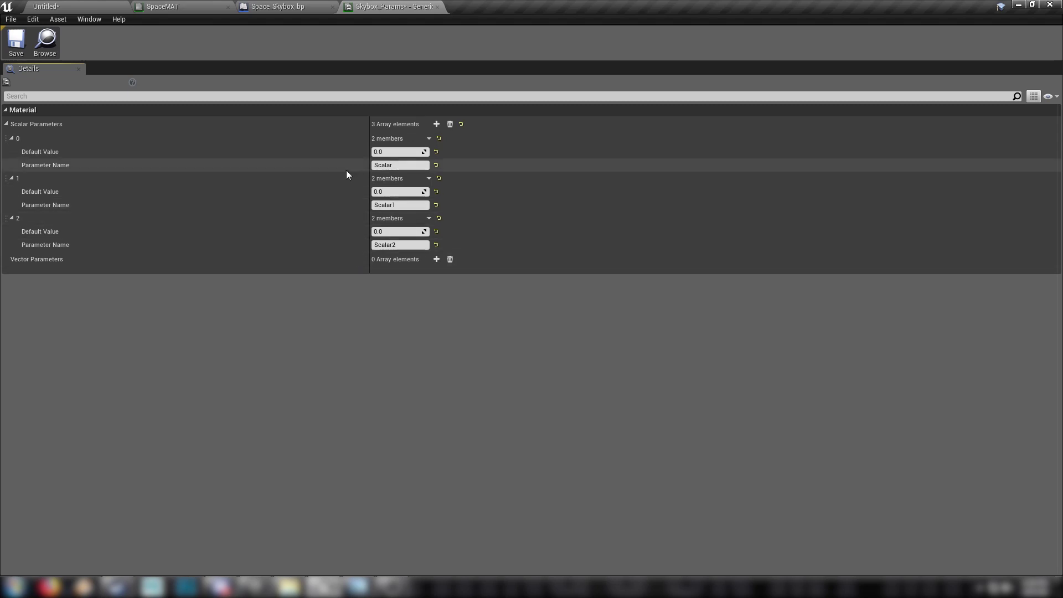
Name scalar parameter 2 Star Brightness, parameter 1 Scene Brightness and parameter 0 Power.
left_click(400, 245)
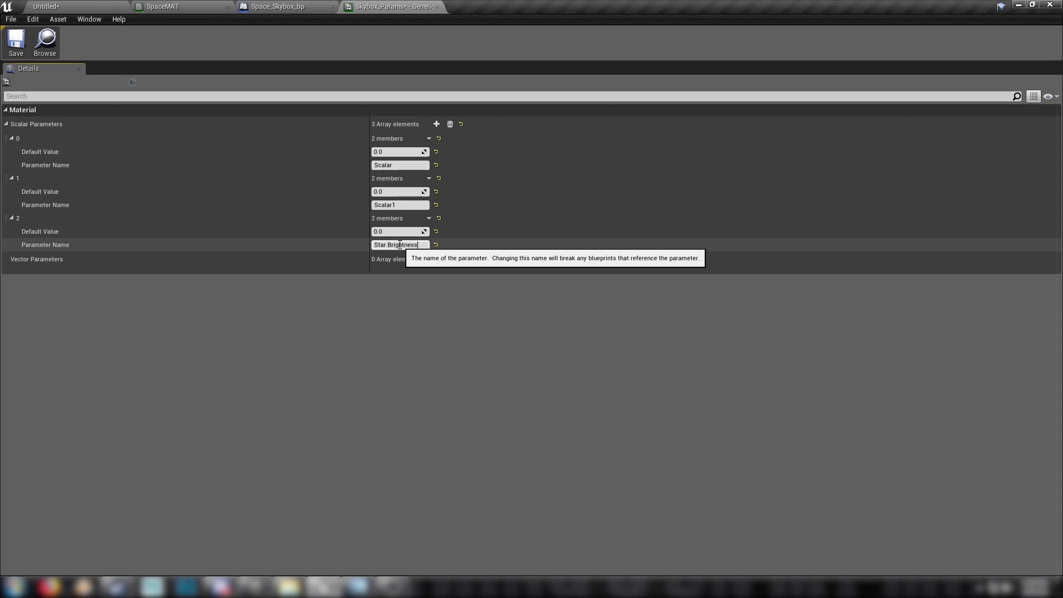
key("Return")
type("Scene Br")
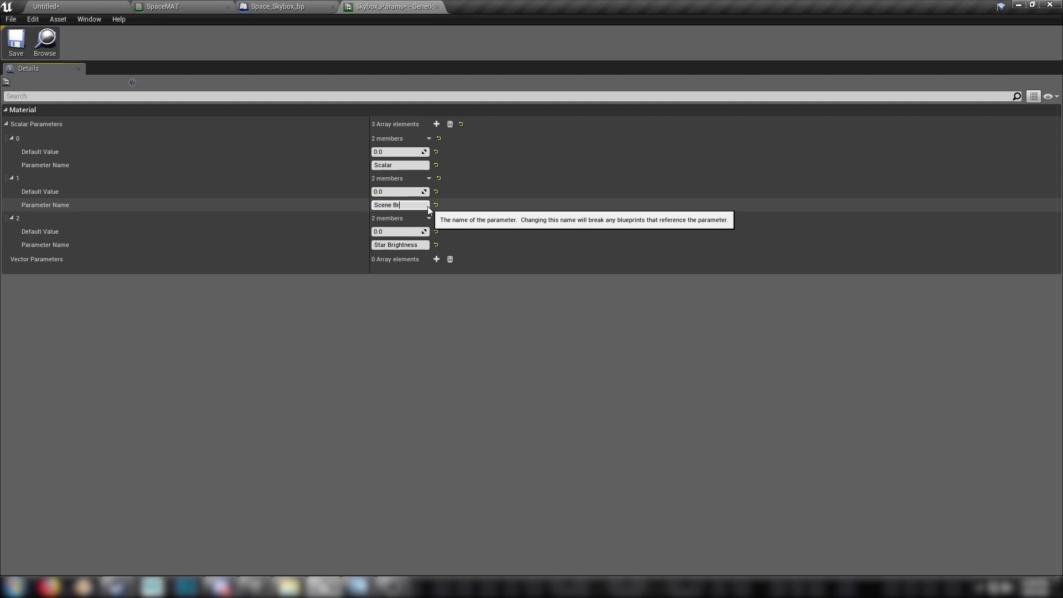
type("ightness")
key("Return")
left_click(397, 165)
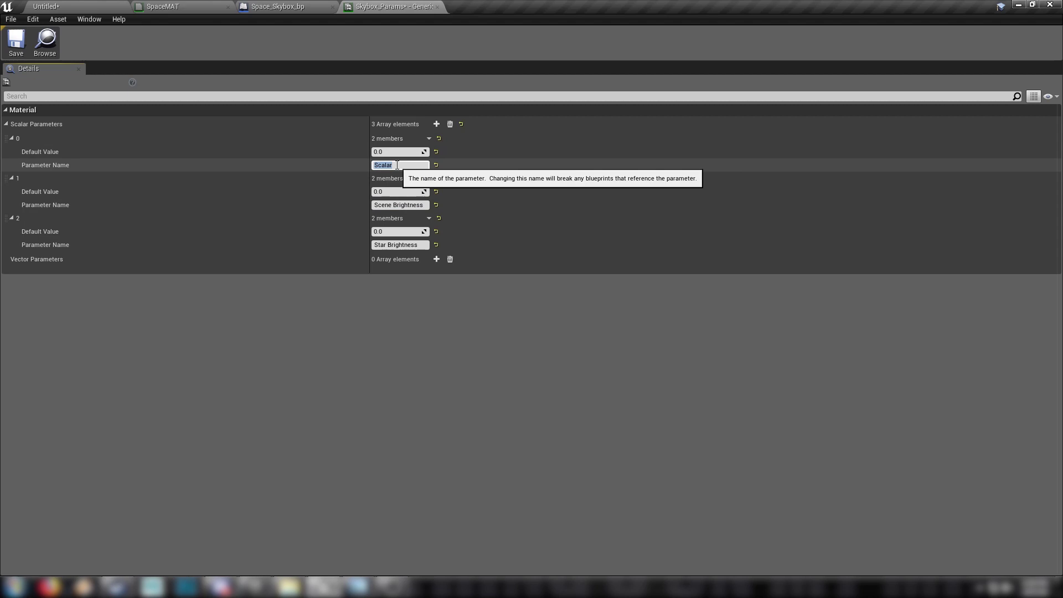
type("Power")
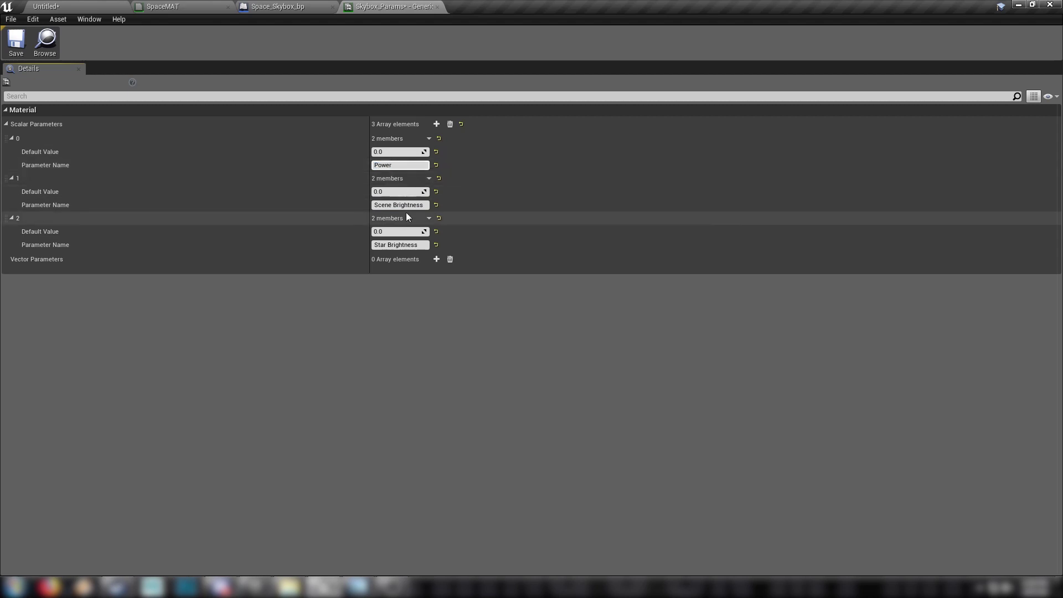
Set the default value of all three scalar parameters to 1, then save and close Skybox_Params.
left_click(386, 151)
type("1")
left_click(388, 191)
type("1")
left_click(379, 231)
type("1")
key("ctrl+s")
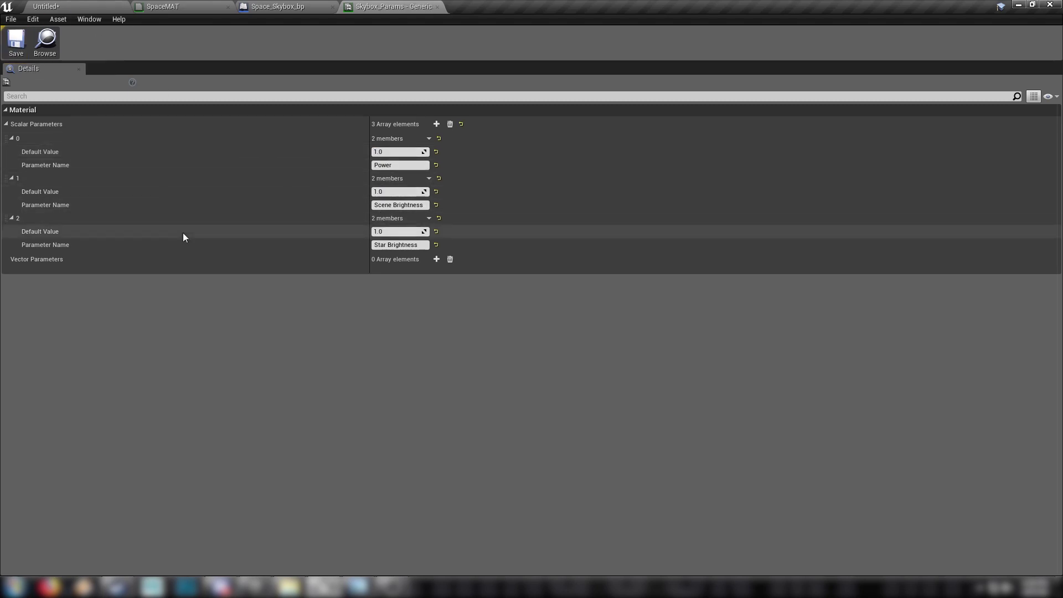
left_click(437, 7)
Return to the SpaceMAT material graph and widen the gap between the Skybox node and the material's output node.
left_click(251, 290)
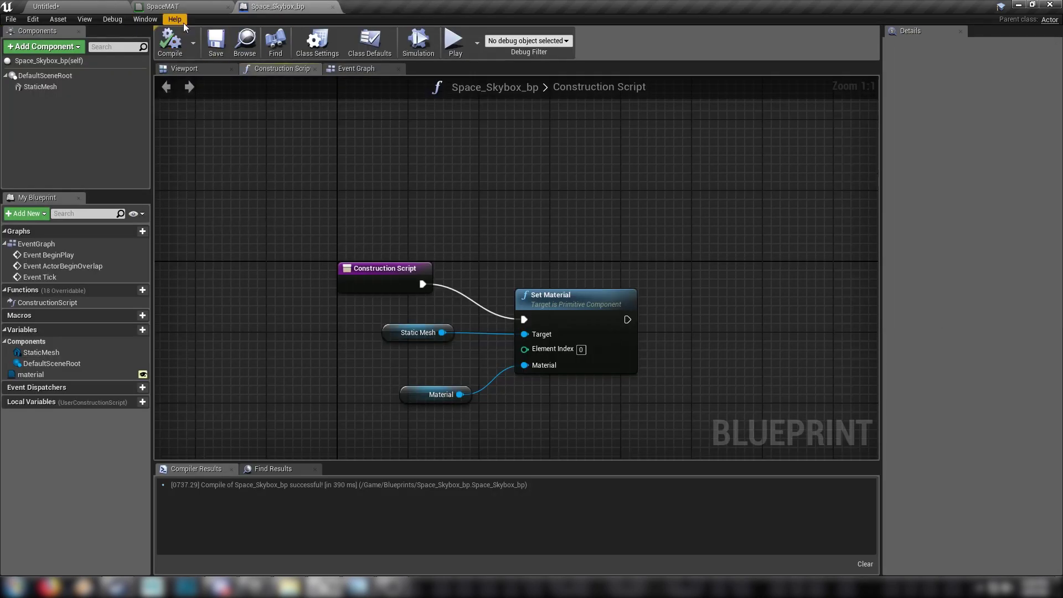
left_click(53, 7)
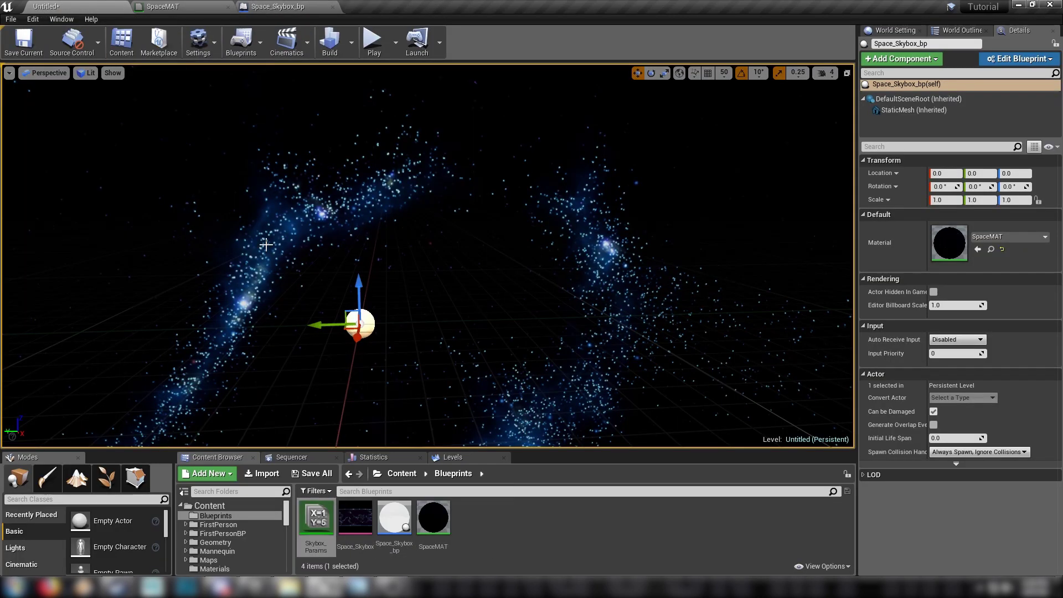
left_click(277, 6)
left_click(162, 7)
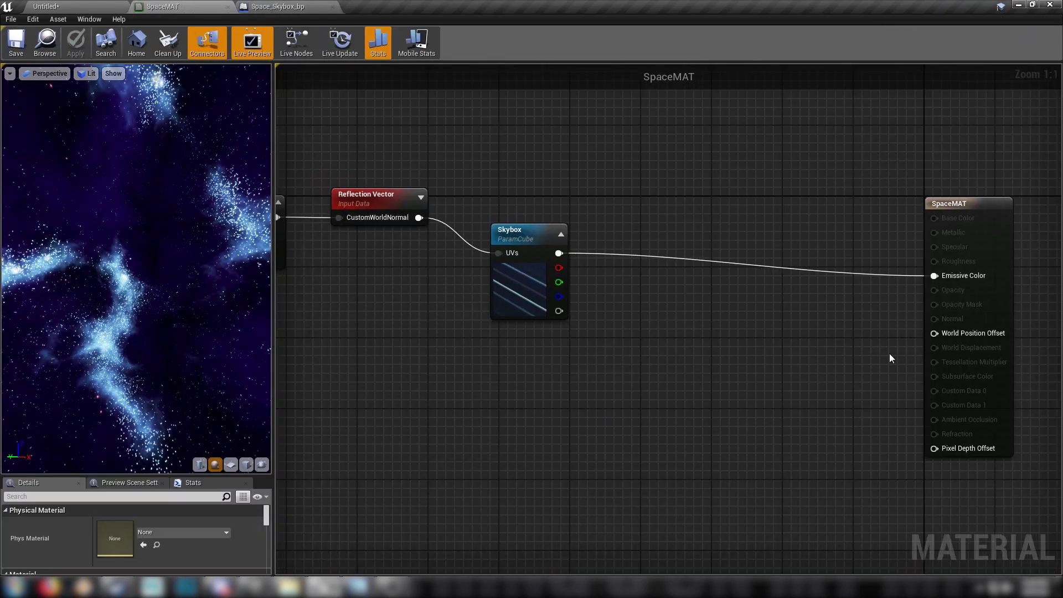
right_click_drag(377, 237, 537, 202)
left_click_drag(394, 77, 615, 237)
left_click_drag(377, 137, 673, 332)
left_click_drag(678, 282, 528, 246)
left_click(661, 288)
right_click(661, 290)
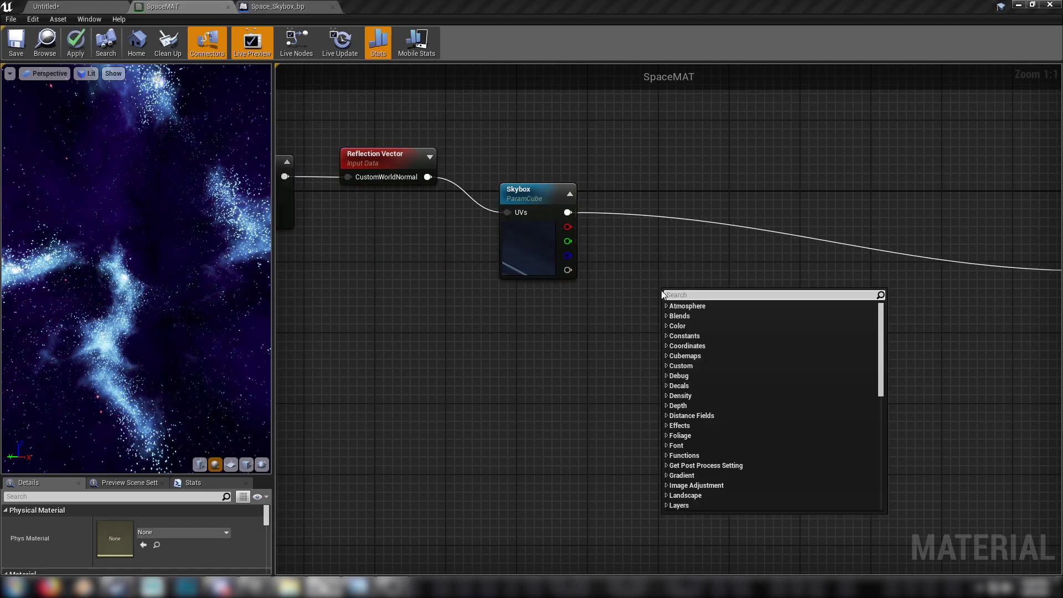
type("tex")
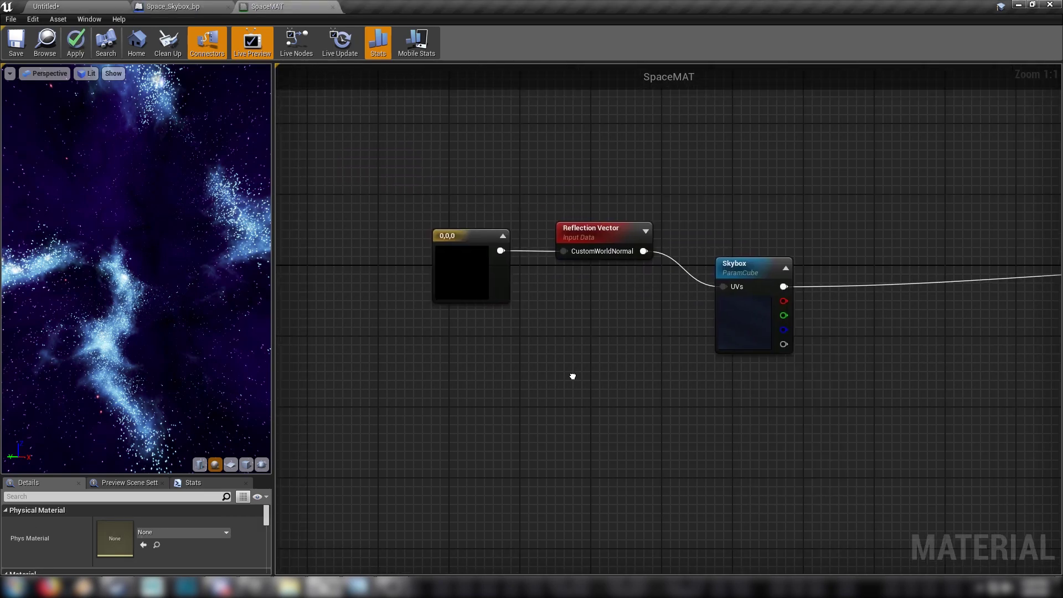
right_click(572, 377)
right_click(507, 352)
left_click(577, 312)
Add a collection parameter node for Skybox_Params below the Reflection Vector node in the SpaceMAT graph and collapse its preview.
right_click_drag(588, 372, 465, 346)
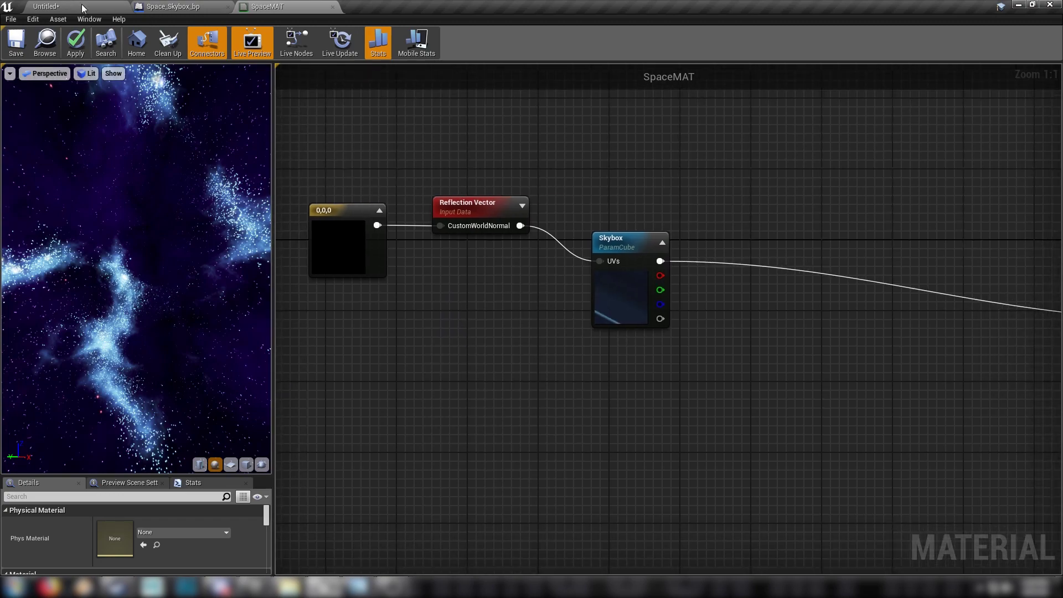
left_click_drag(266, 6, 497, 112)
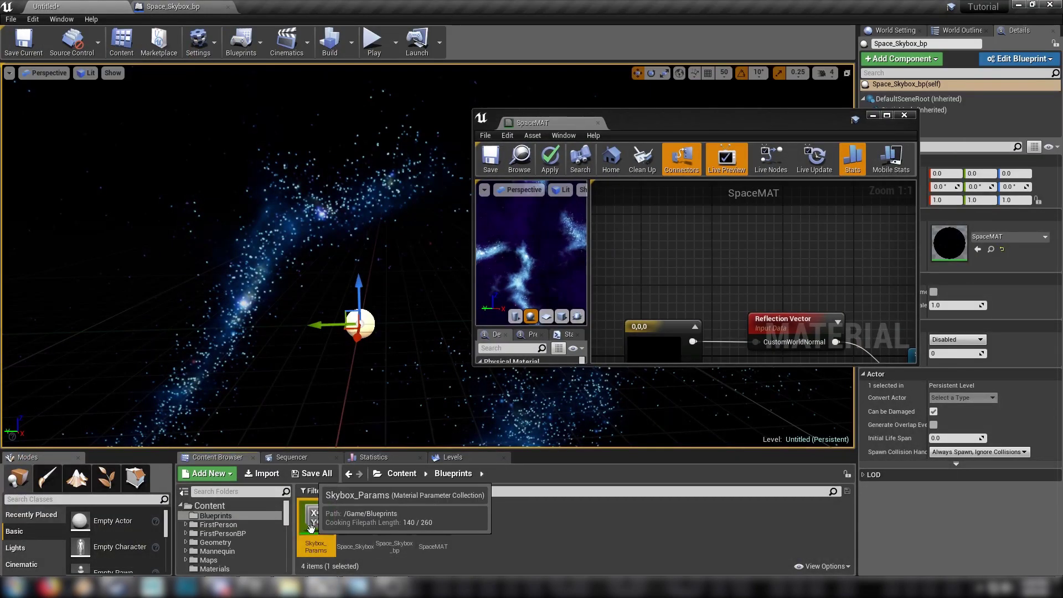
left_click_drag(316, 518, 679, 262)
left_click_drag(552, 126, 288, 7)
left_click_drag(394, 147, 453, 338)
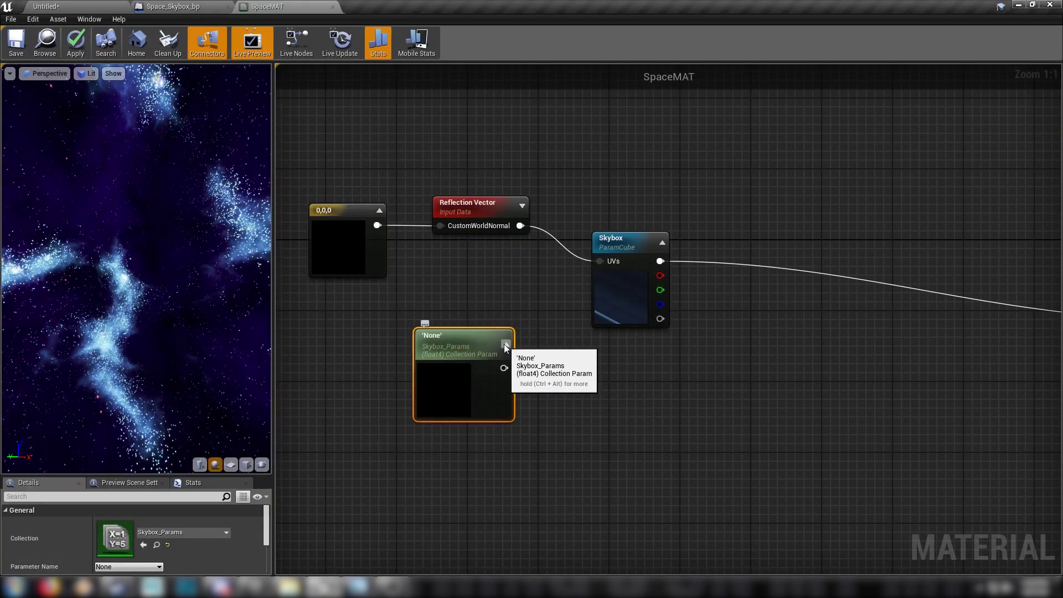
left_click(506, 344)
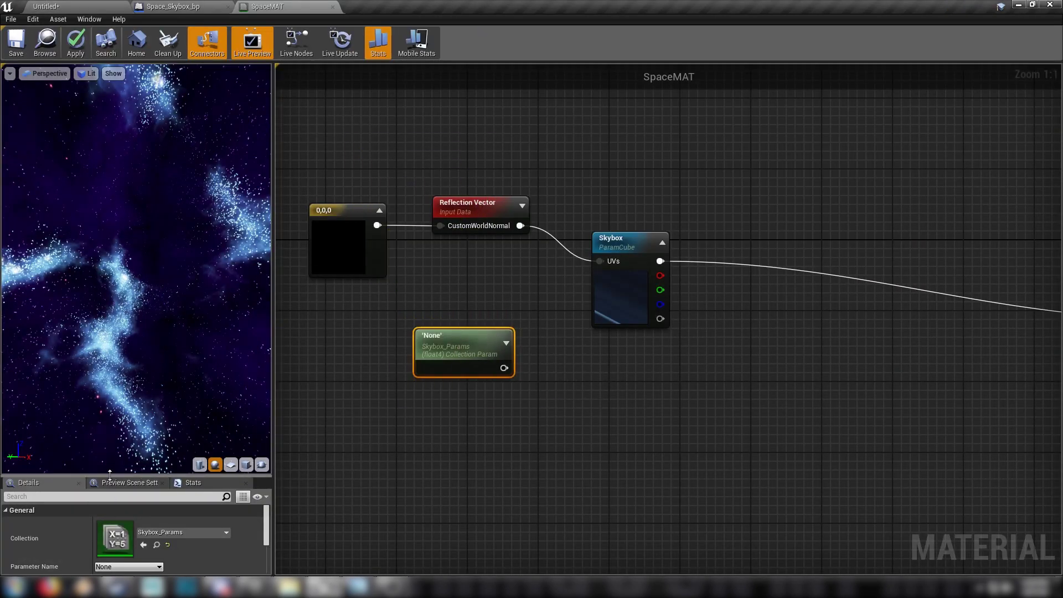
Set the new collection node's parameter name to Power and duplicate the node.
left_click_drag(109, 475, 114, 328)
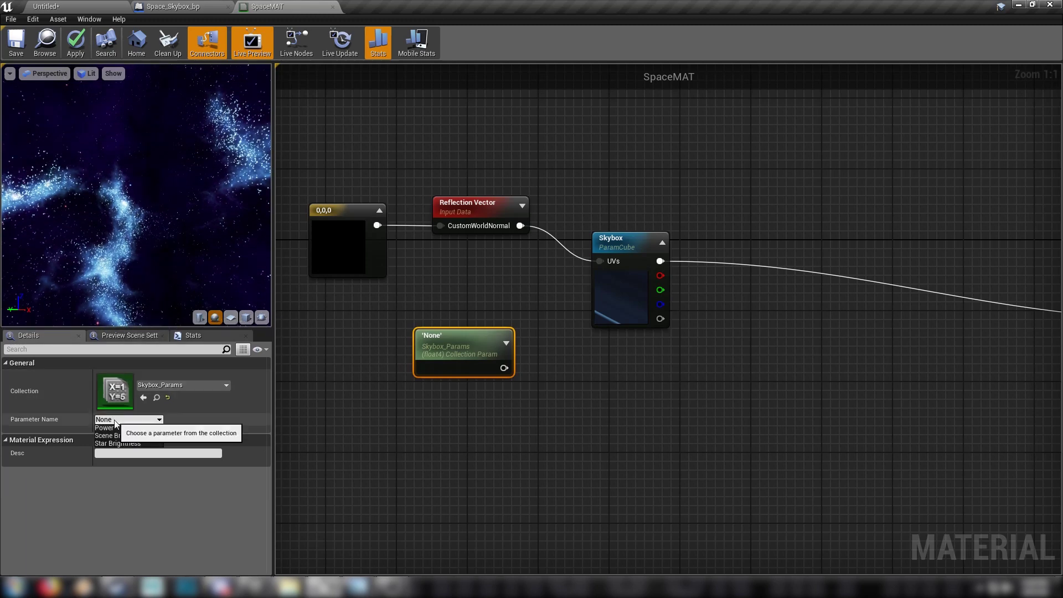
left_click(117, 419)
left_click(121, 437)
key("ctrl+c")
key("ctrl+v")
Assign Scene Brightness to the copied collection node and add a third copy assigned to Star Brightness.
left_click(116, 419)
left_click(120, 436)
key("ctrl+c")
key("ctrl+v")
left_click(129, 419)
left_click(120, 443)
Spread the Power, Scene Brightness and Star Brightness nodes out in the space between the Skybox node and the material output.
left_click(718, 394)
right_click_drag(717, 394, 639, 376)
left_click_drag(317, 280, 484, 468)
left_click(593, 447, "shift")
left_click_drag(593, 447, 908, 503)
left_click(871, 387)
right_click_drag(871, 387, 770, 409)
Add a Multiply node fed by the Skybox node's colour output and connect Power to its B input.
left_click_drag(474, 265, 586, 287)
type("mult")
key("Return")
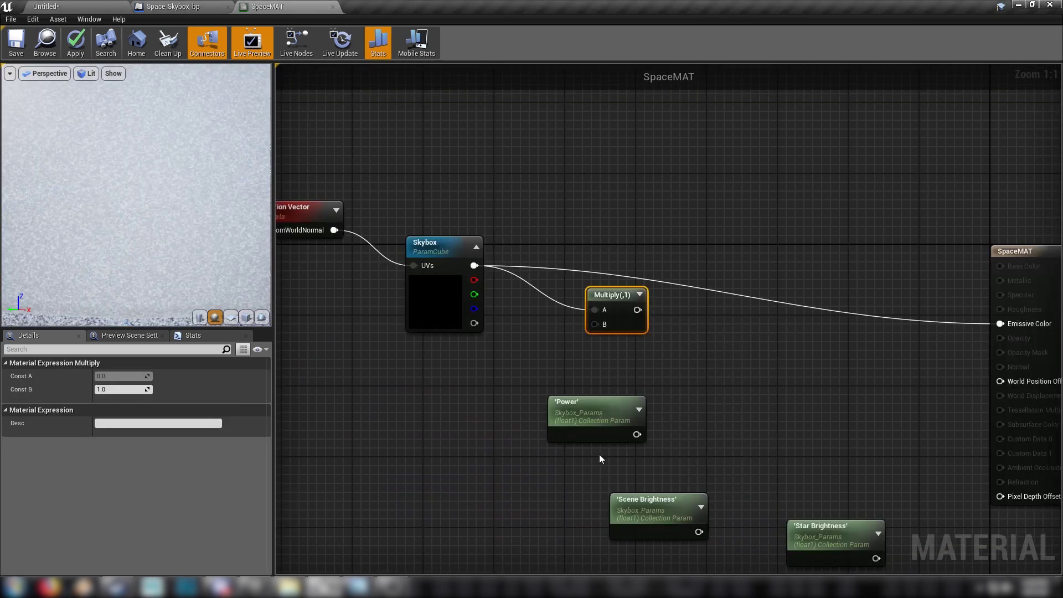
left_click_drag(608, 420, 597, 321)
right_click_drag(437, 416, 614, 327)
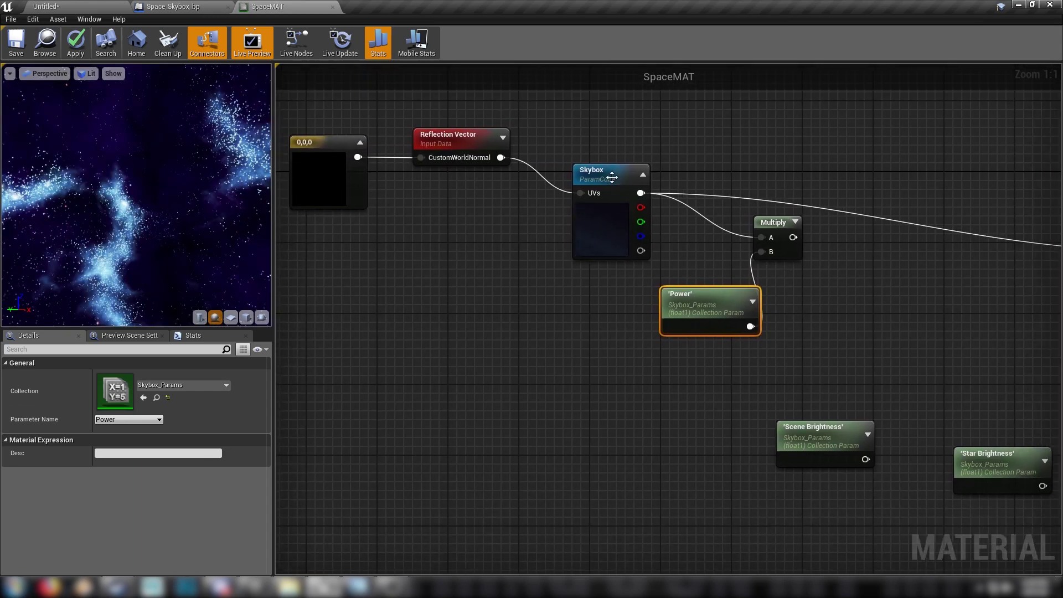
Align the Skybox node with the Reflection Vector node and move the Multiply and Power nodes farther away from it.
left_click_drag(615, 175, 598, 140)
left_click_drag(672, 204, 798, 295)
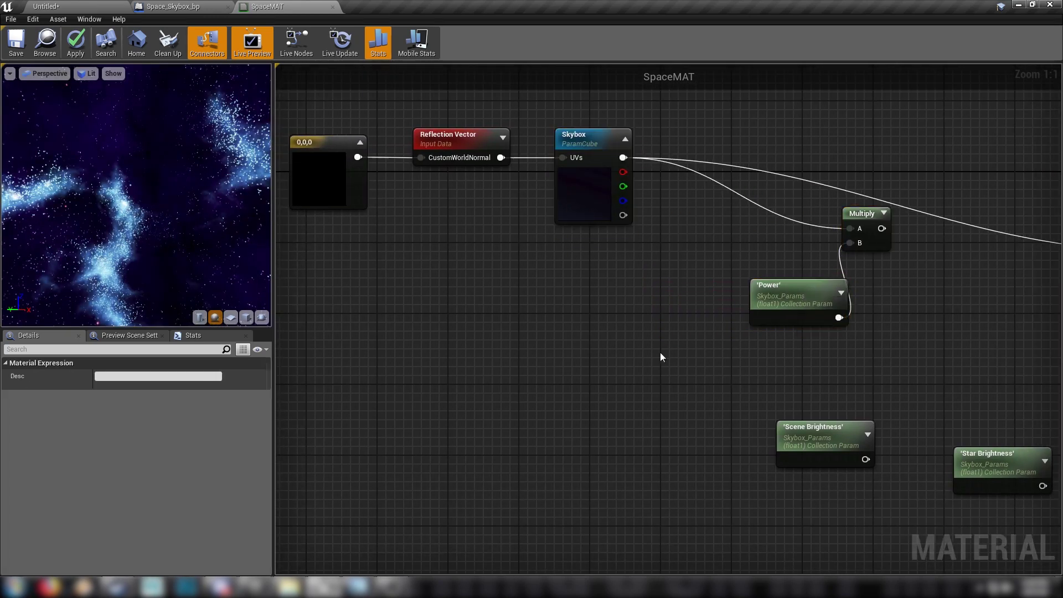
right_click_drag(661, 357, 478, 319)
left_click_drag(532, 340, 830, 379)
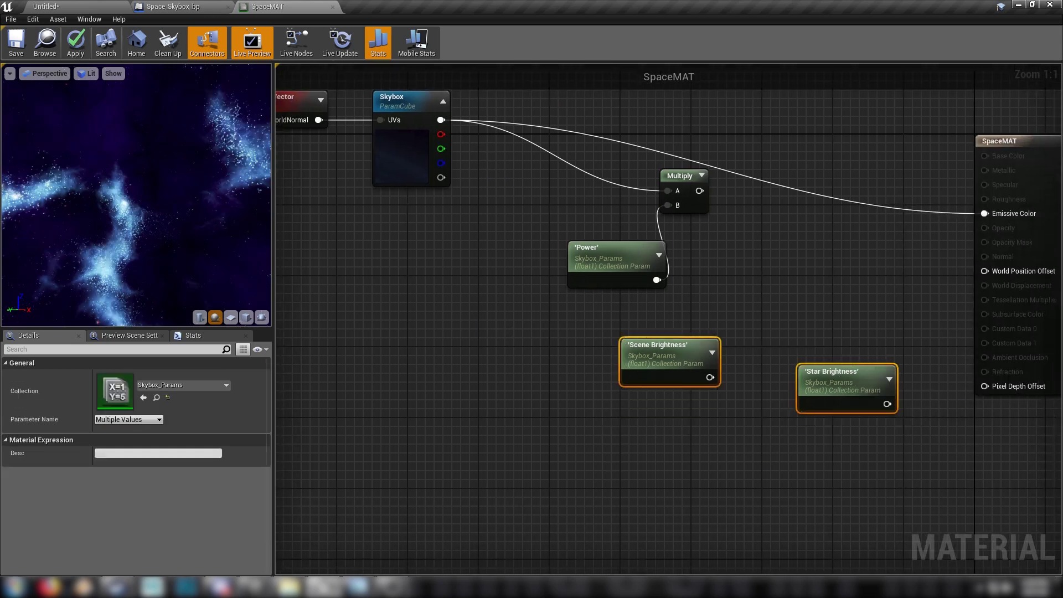
left_click_drag(209, 185, 209, 185)
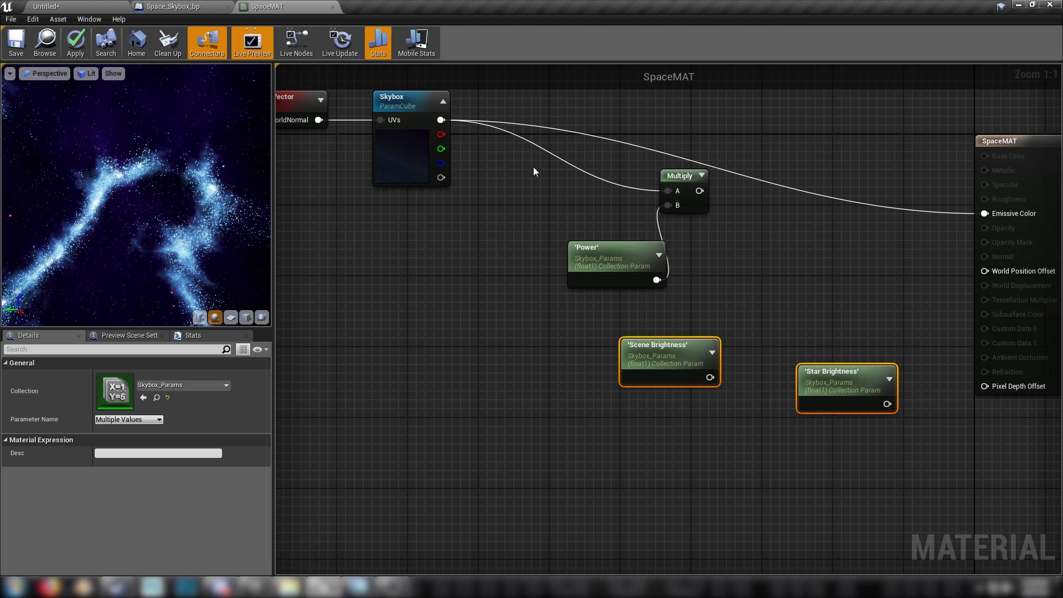
Add a 3PointLevels node with its Texture input fed by the Skybox node's red channel, placed below the Power node.
left_click_drag(441, 134, 482, 318)
type("3po")
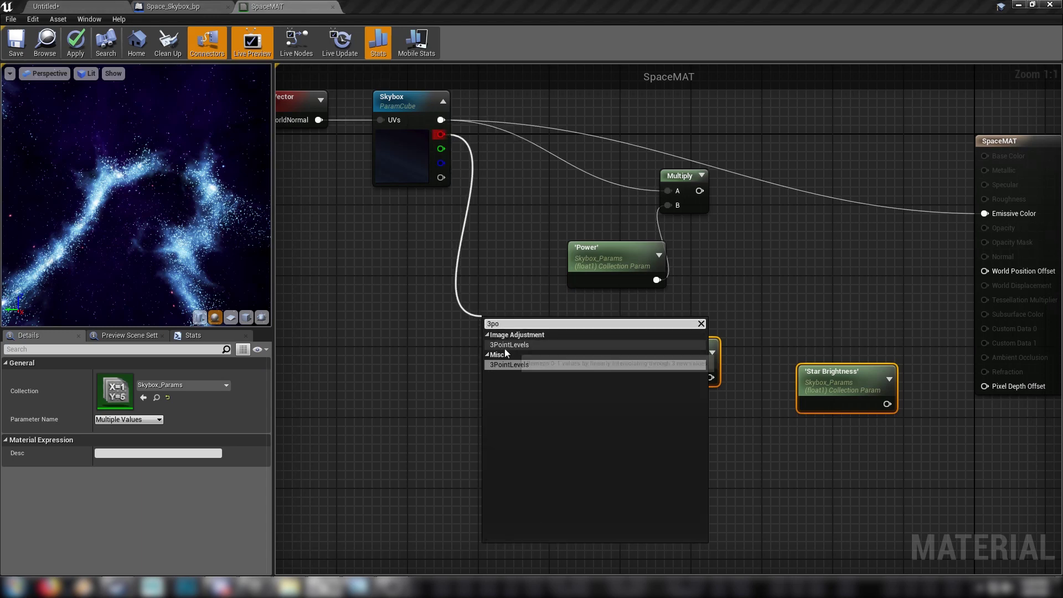
left_click(507, 364)
left_click_drag(614, 324, 562, 307)
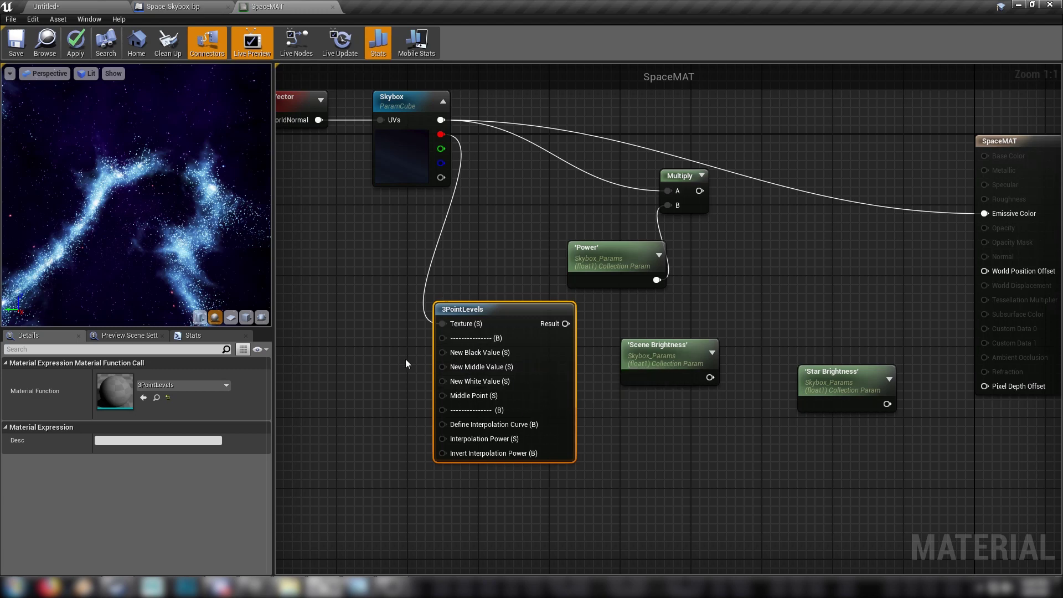
Add a constant of 0 and connect it to the New Black Value input of 3PointLevels.
left_click(343, 341)
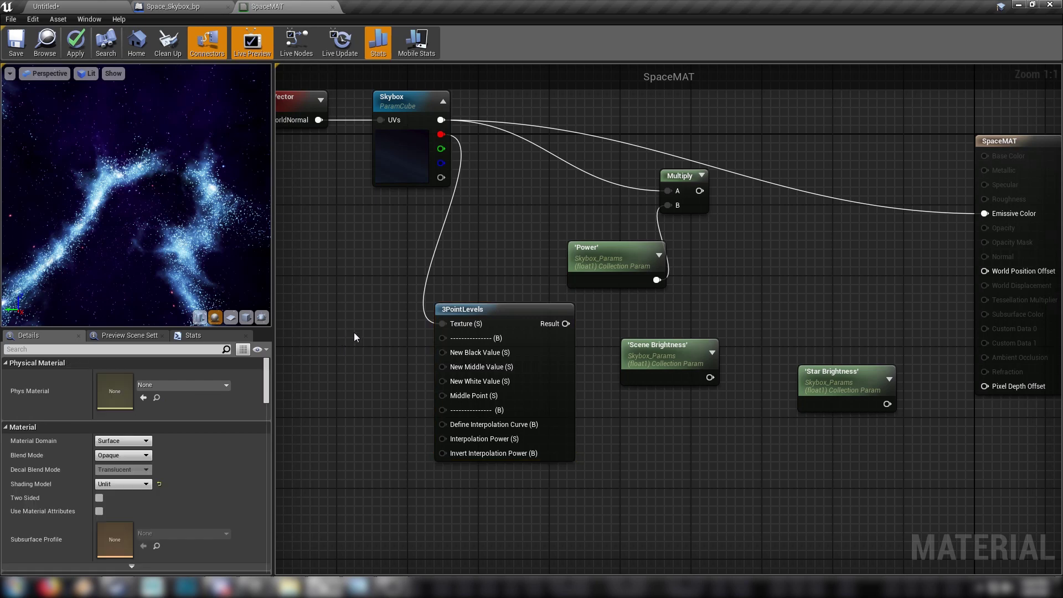
left_click(366, 334)
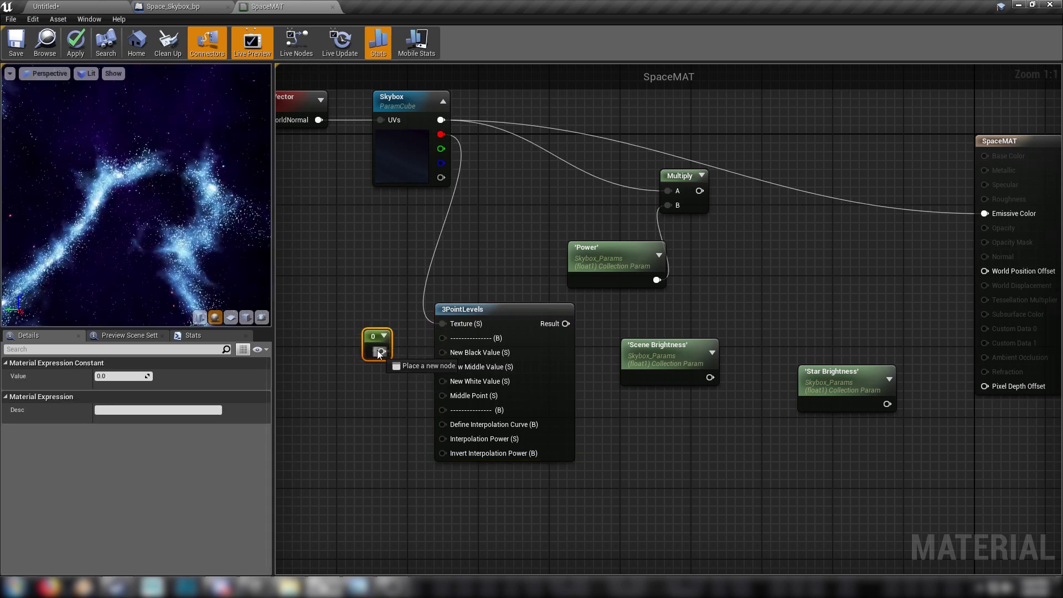
left_click_drag(378, 352, 446, 354)
Add a constant of 0.3 and connect it to the New Middle Value input of 3PointLevels.
left_click(367, 380)
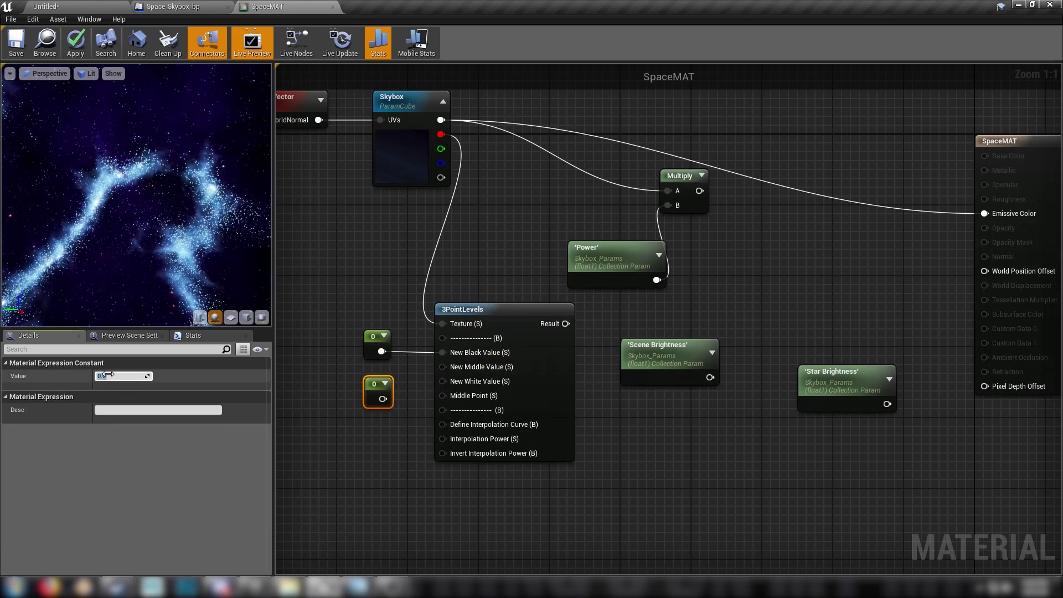
key("Return")
left_click_drag(390, 400, 442, 367)
mouse_move(384, 397)
left_mouse_down()
mouse_move(372, 395)
mouse_move(379, 409)
left_mouse_up()
left_click(337, 397)
left_click(381, 385)
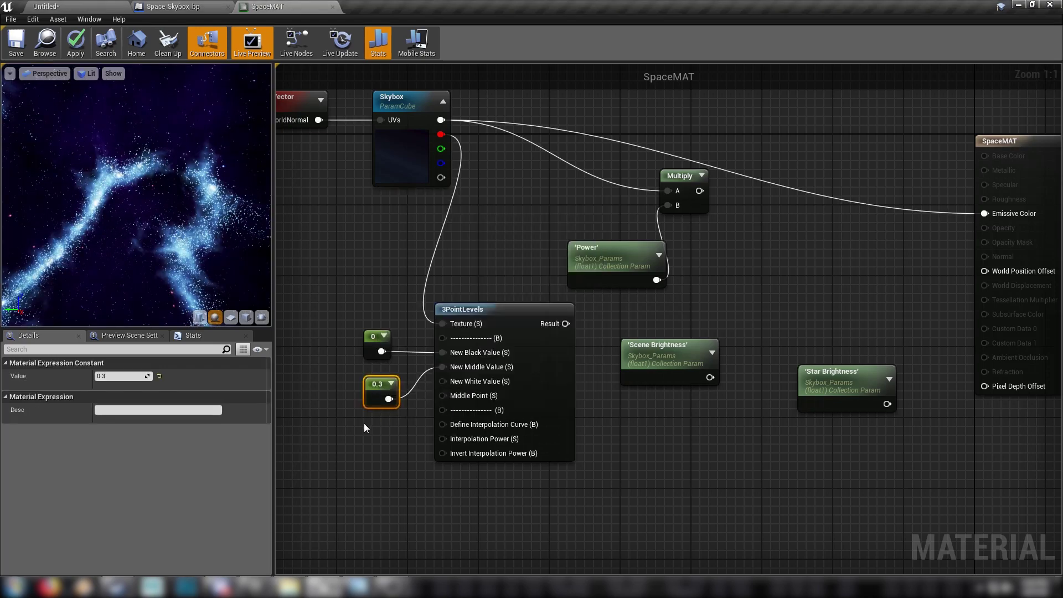
Add a constant of 2, connect it to the New White Value input of 3PointLevels and tidy the constants' placement.
left_click(369, 427)
key("1")
left_click(379, 424)
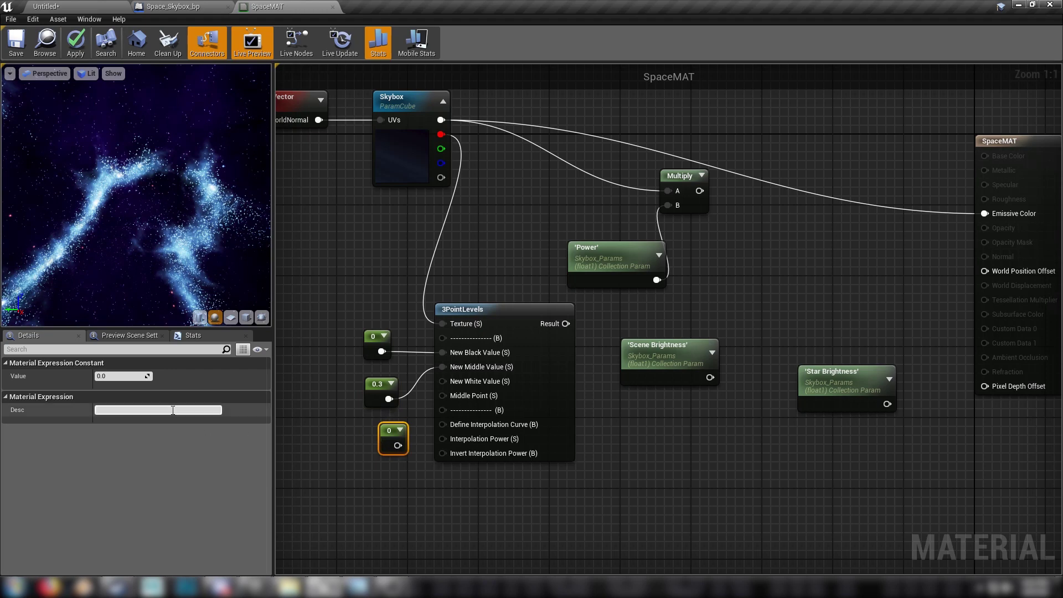
key("Return")
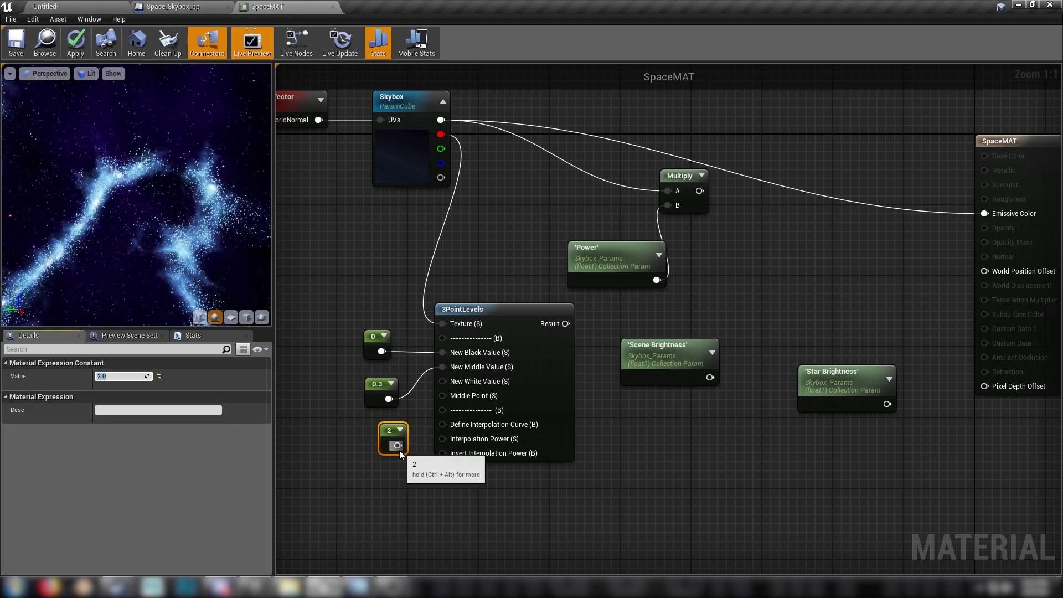
left_click_drag(400, 450, 391, 449)
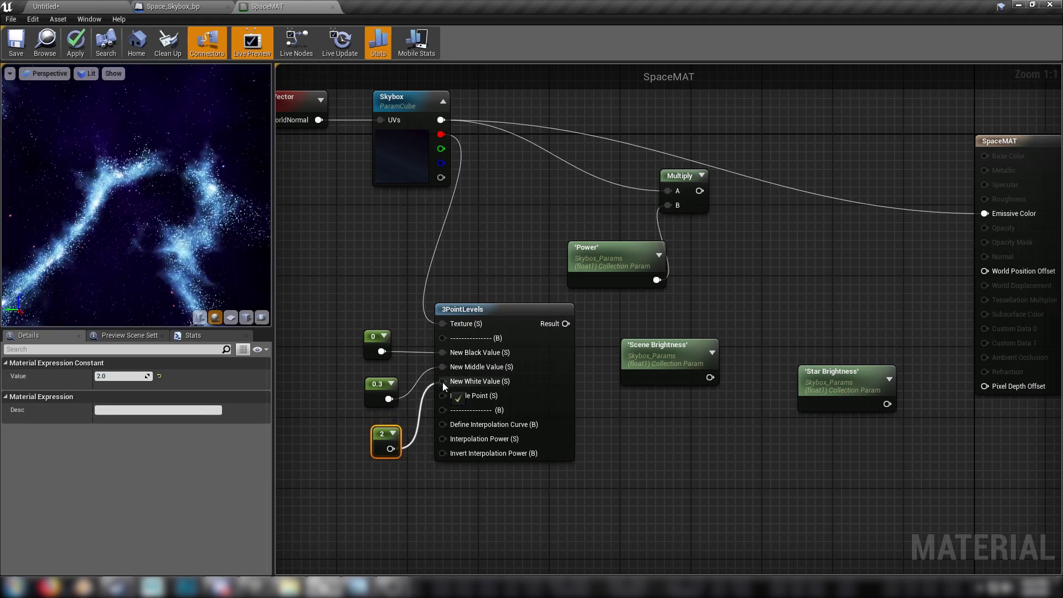
left_click_drag(444, 381, 447, 381)
left_click_drag(349, 347, 364, 417)
left_click(352, 478)
Move Scene Brightness up beside the Skybox Multiply node and bring Star Brightness closer to 3PointLevels.
right_click_drag(549, 497, 465, 468)
left_click_drag(505, 345, 602, 231)
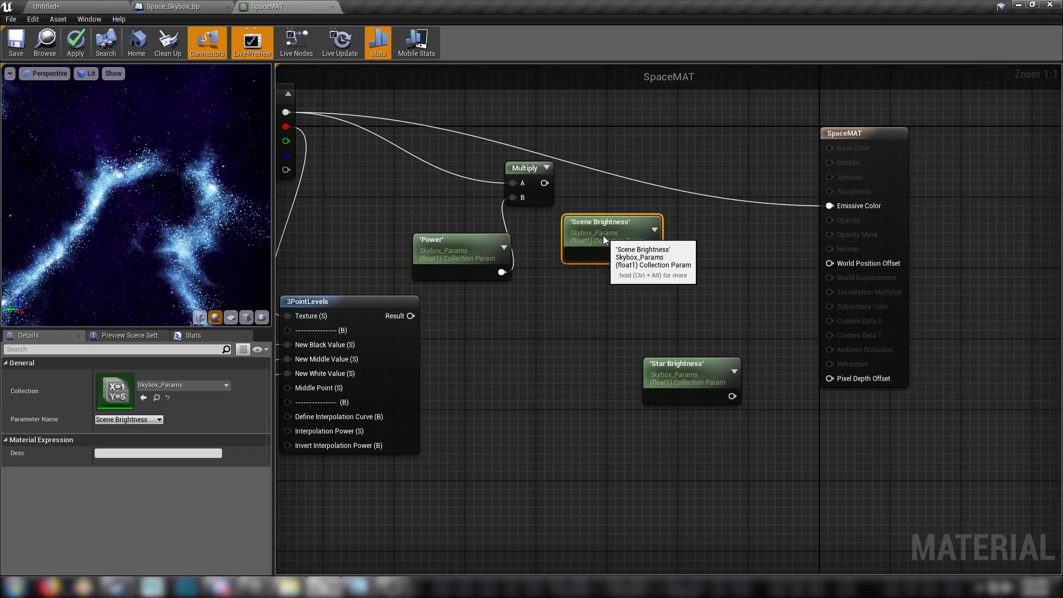
left_click_drag(676, 376, 597, 403)
Add a Multiply node to the 3PointLevels result and connect Star Brightness to its B input.
left_click_drag(408, 316, 525, 320)
type("mul")
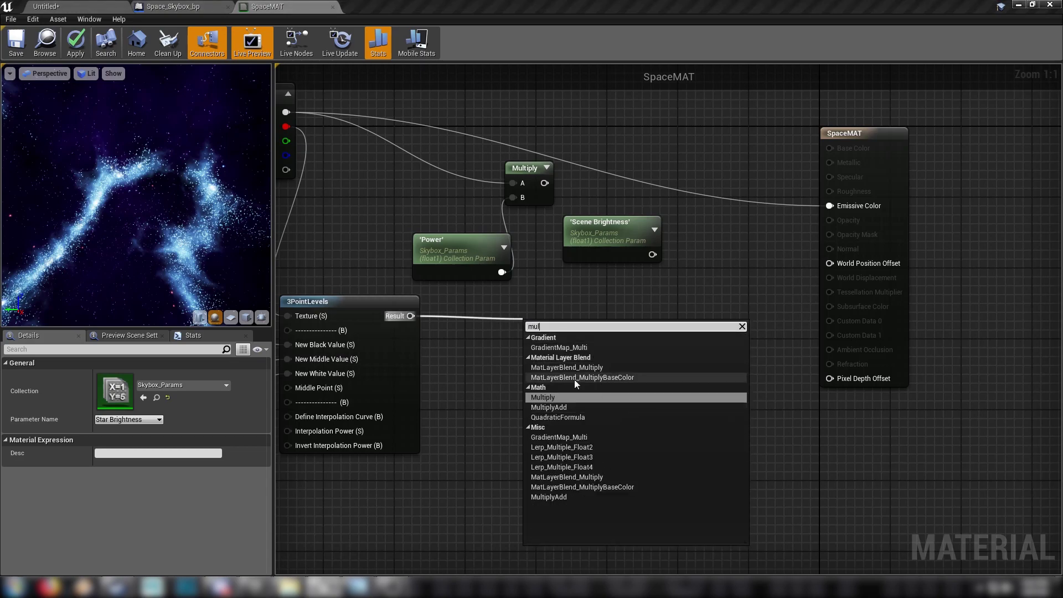
left_click(561, 397)
left_click_drag(576, 390, 460, 381)
left_click_drag(540, 413, 531, 355)
Preview the 3PointLevels node and examine its star mask in the material preview from another angle.
left_click(350, 301)
right_click(350, 301)
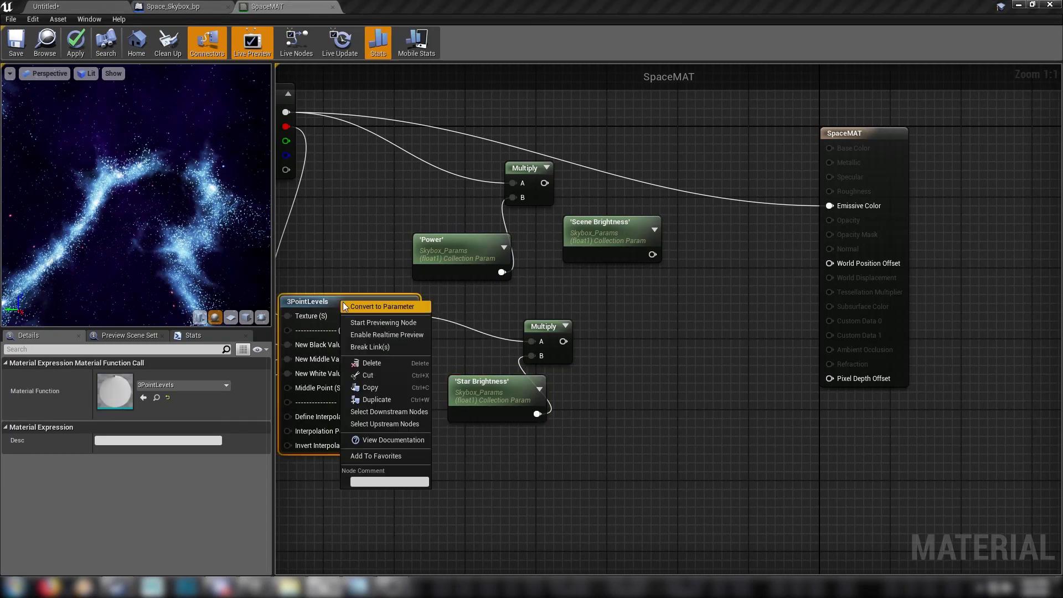
key("Escape")
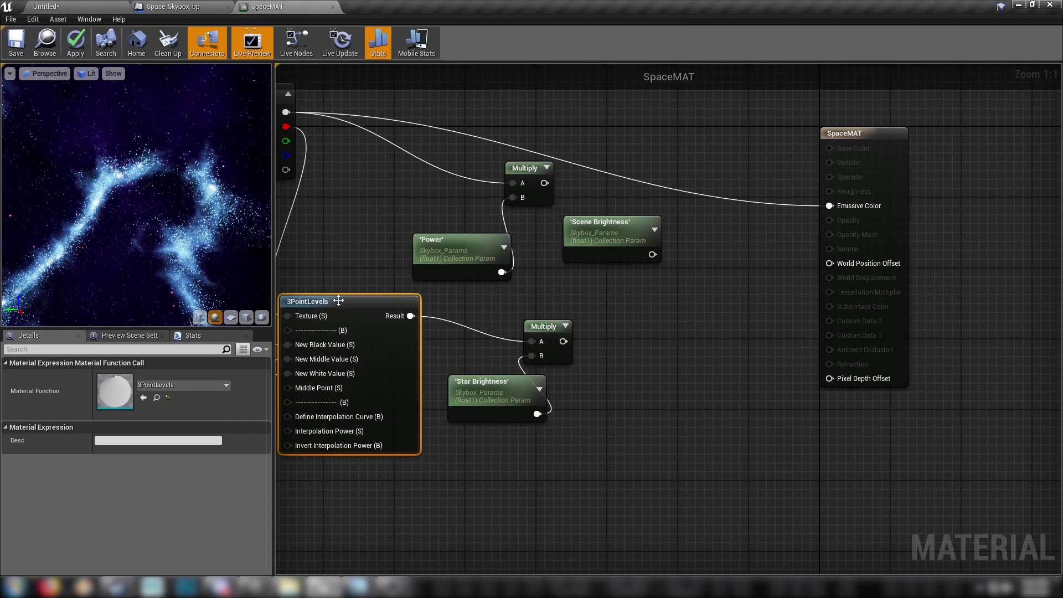
right_click(366, 301)
left_click(371, 327)
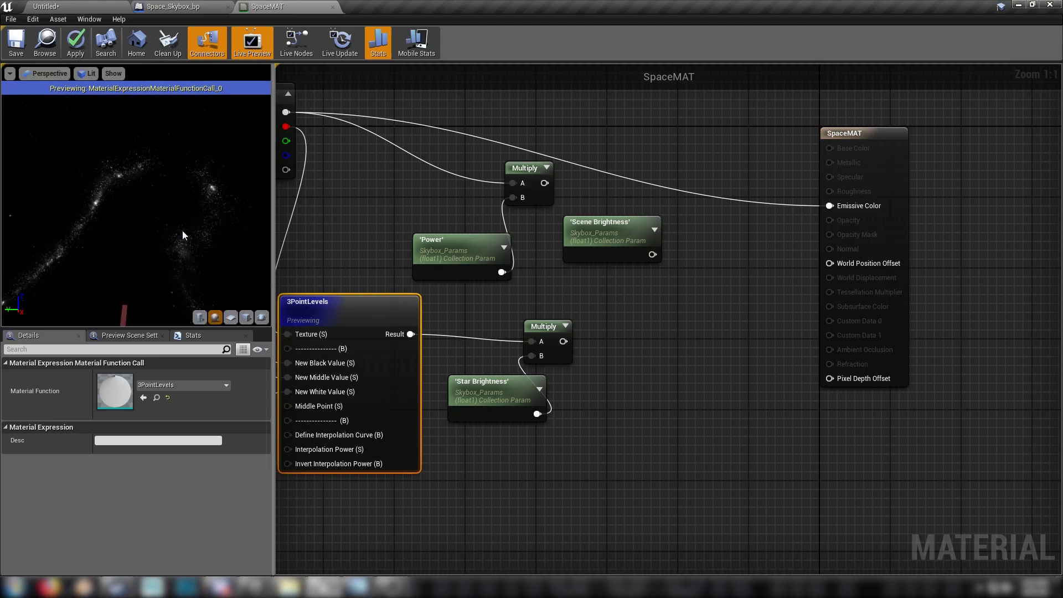
scroll(182, 231, "down", 2)
left_click_drag(181, 231, 95, 245)
Change the New Middle Value constant to 0.1 and stop previewing the 3PointLevels node.
right_click_drag(327, 272, 518, 278)
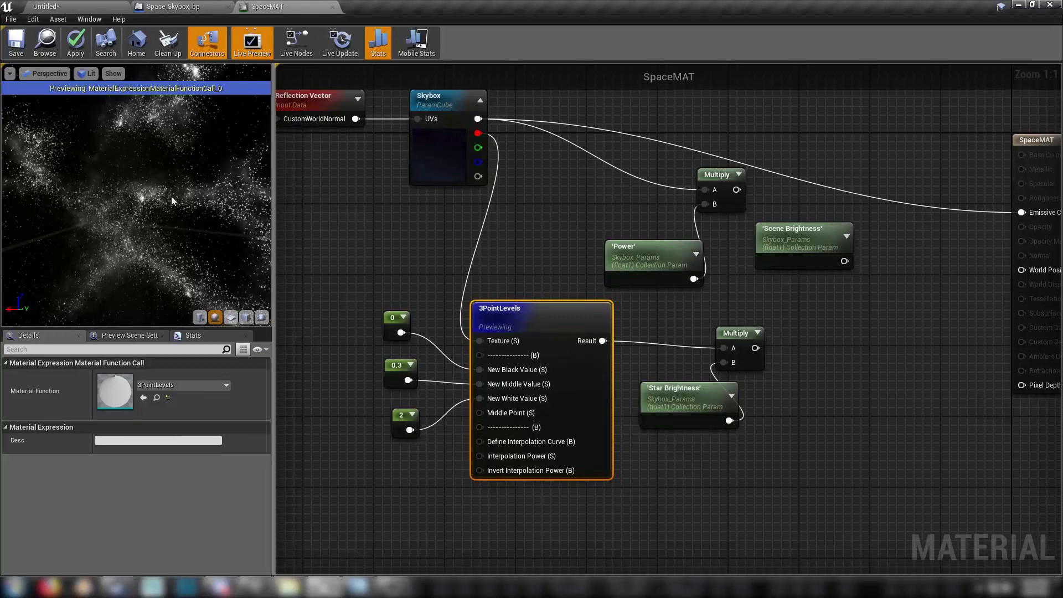
left_click(394, 365)
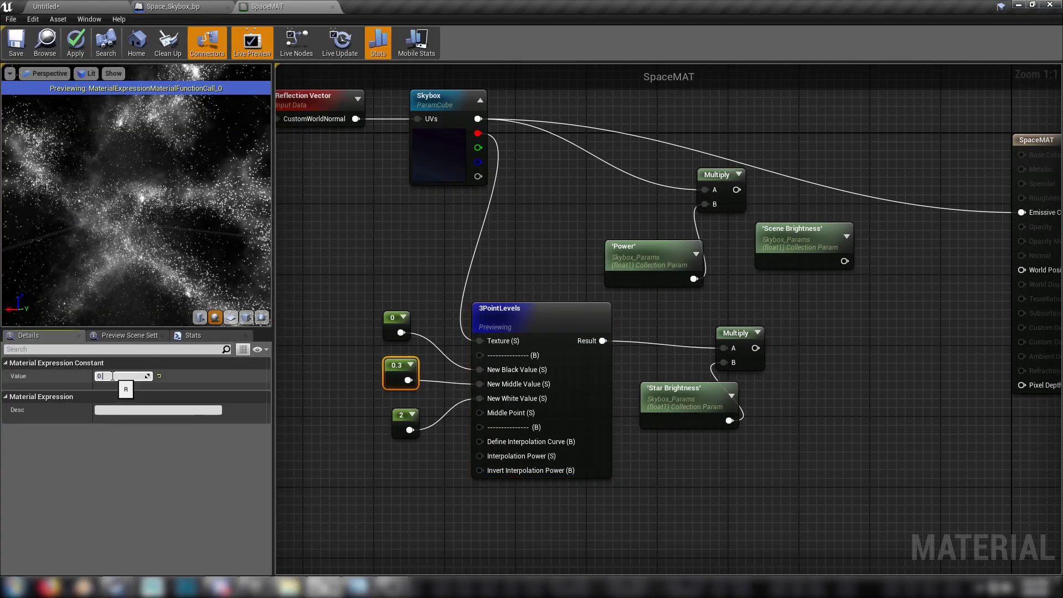
key("Return")
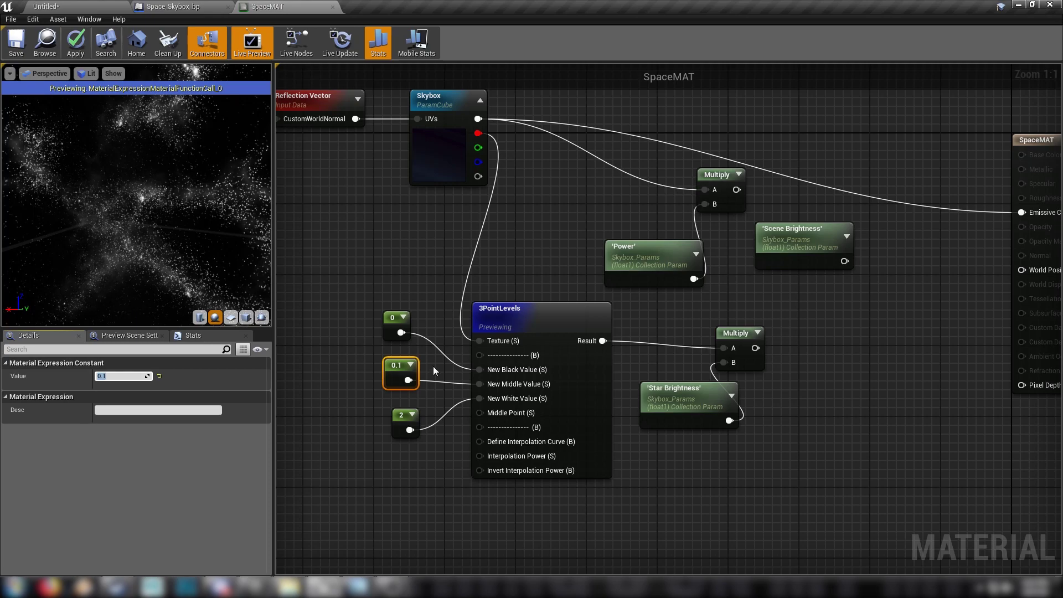
right_click(505, 308)
left_click(667, 316)
right_click(514, 310)
left_click(541, 334)
Move the Skybox Multiply node and its Power node closer to Skybox and shift Scene Brightness along with them.
right_click_drag(632, 326, 420, 356)
right_click_drag(582, 269, 691, 301)
left_click_drag(556, 233, 488, 303)
left_click_drag(682, 298, 647, 272)
Duplicate the black 0,0,0 constant vector and place the copy above the Scene Brightness node.
left_click(584, 170)
right_click_drag(585, 169, 782, 219)
right_click_drag(289, 179, 390, 192)
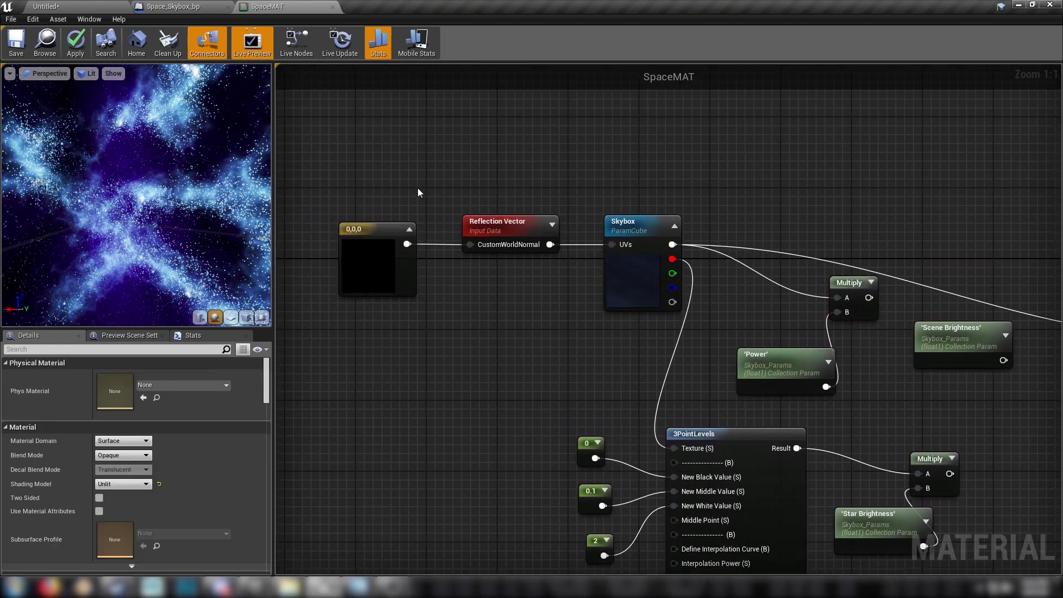
left_click(382, 243)
right_click_drag(600, 323, 374, 283)
key("ctrl+v")
right_click_drag(775, 203, 570, 203)
left_click_drag(498, 226, 499, 166)
Add a Lerp node with the black vector as A, the Power-multiplied Skybox as B and Scene Brightness as Alpha.
left_click(611, 239)
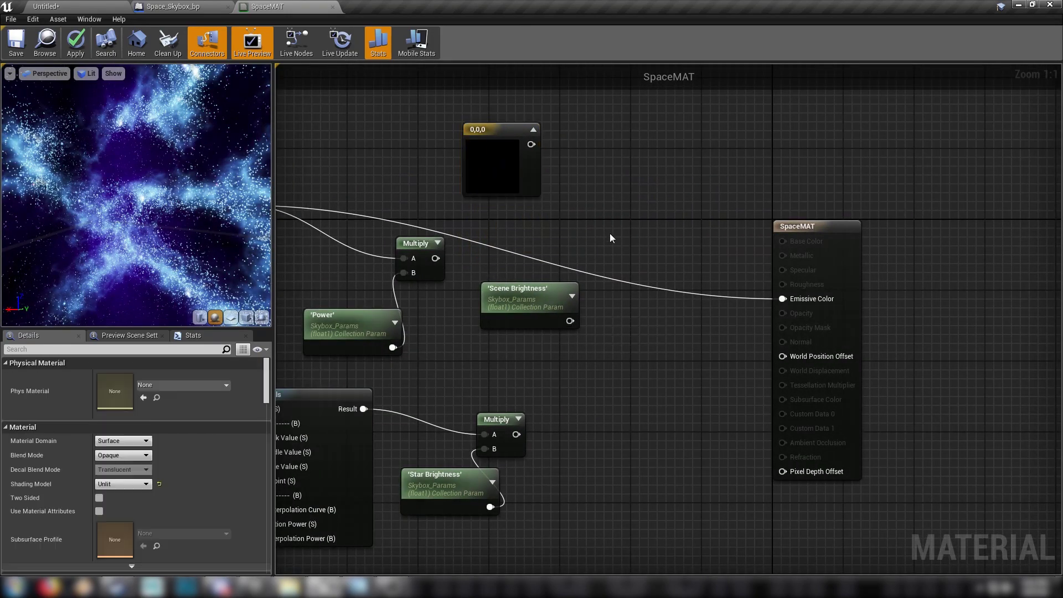
left_click(596, 249)
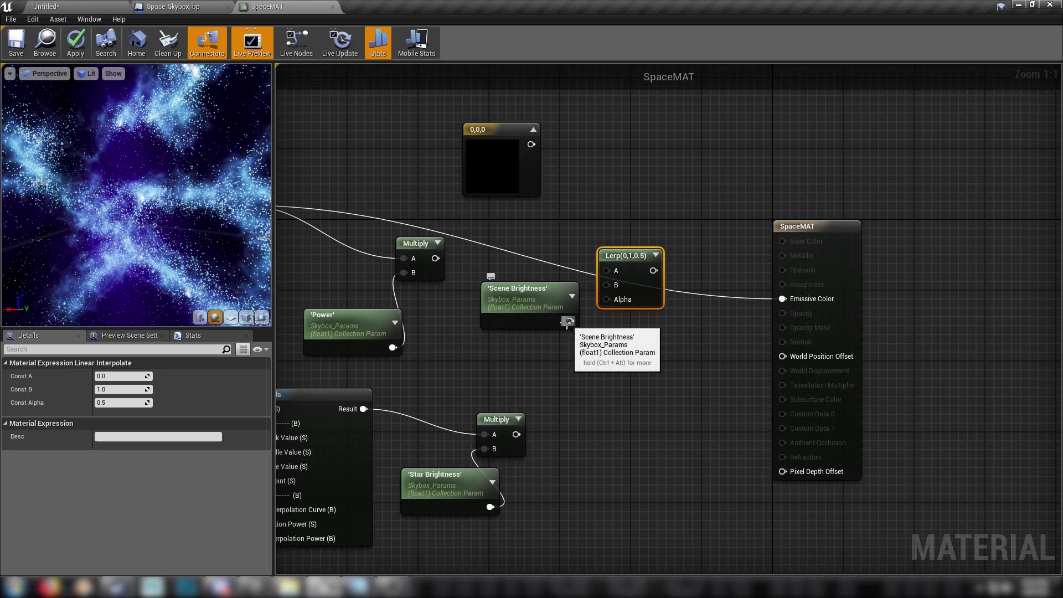
left_click_drag(568, 321, 436, 258)
left_click_drag(531, 144, 609, 270)
left_click_drag(514, 188, 541, 224)
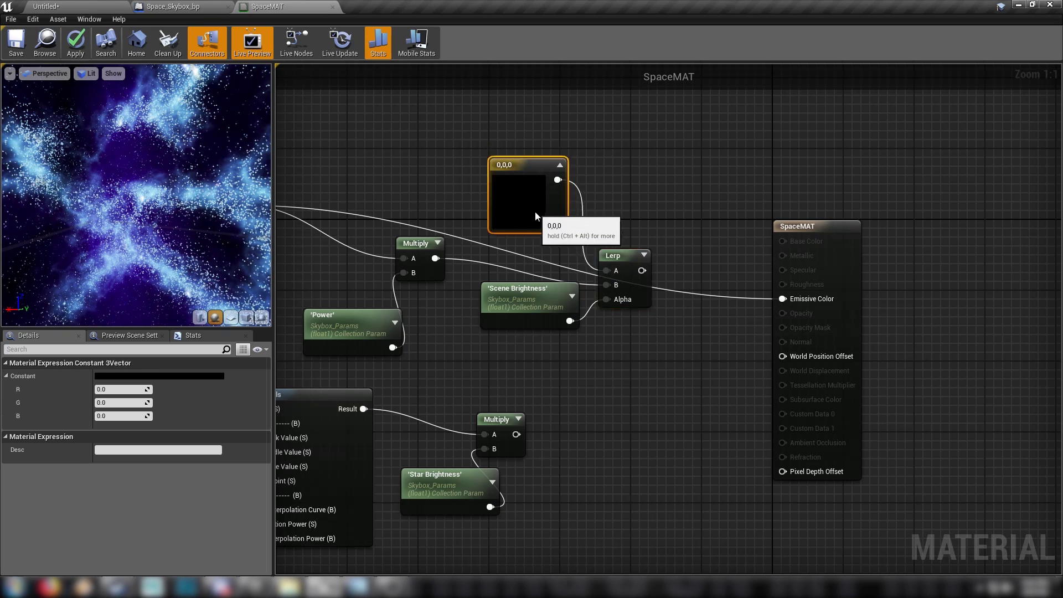
left_click(600, 362)
right_click_drag(595, 381, 599, 323)
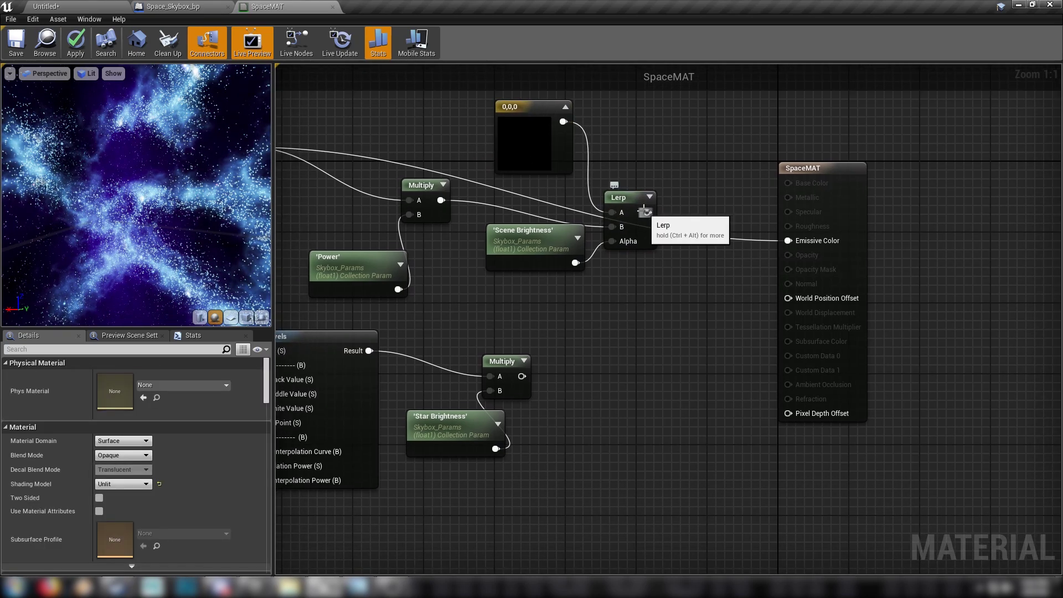
left_click_drag(647, 212, 699, 257)
scroll(708, 274, "down", 5)
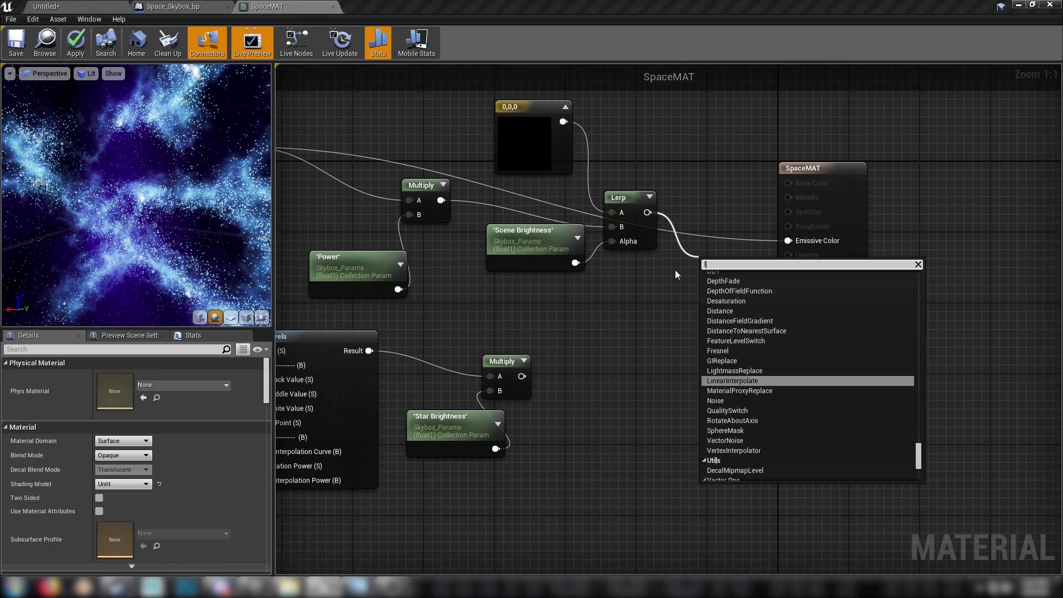
scroll(708, 274, "down", 5)
left_click(682, 281)
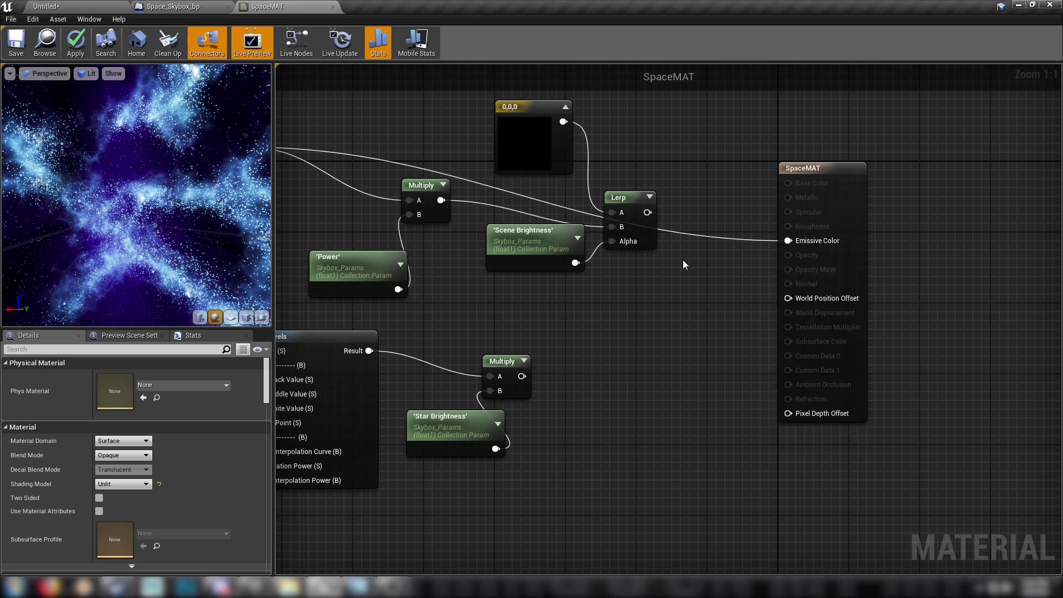
Add a second Lerp and a Multiply node, multiplying the first Lerp's output by the Star Brightness Multiply's output.
left_click(680, 268)
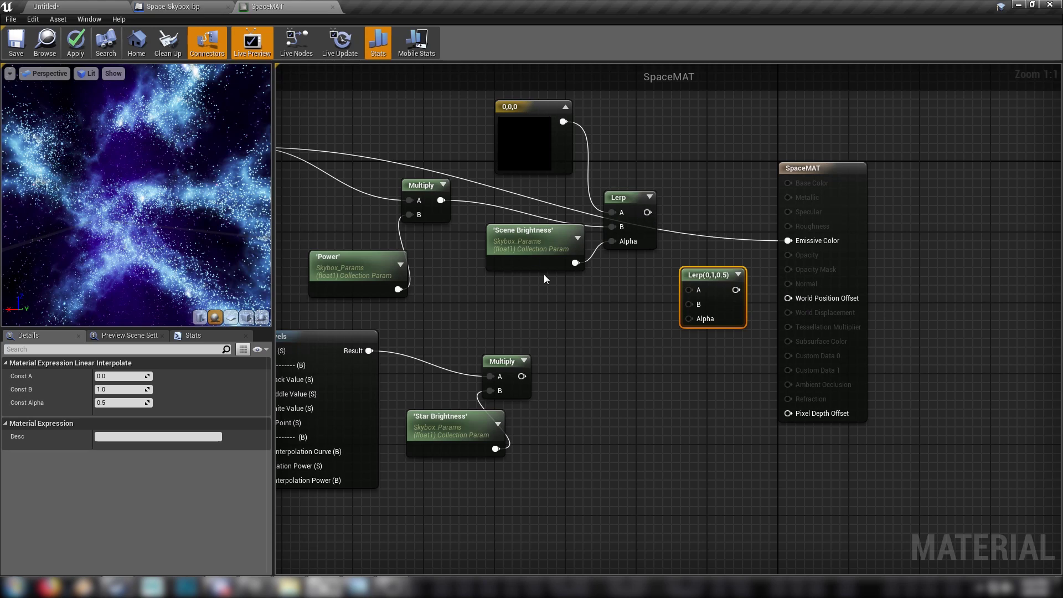
left_click_drag(576, 223, 594, 239)
left_click(505, 362)
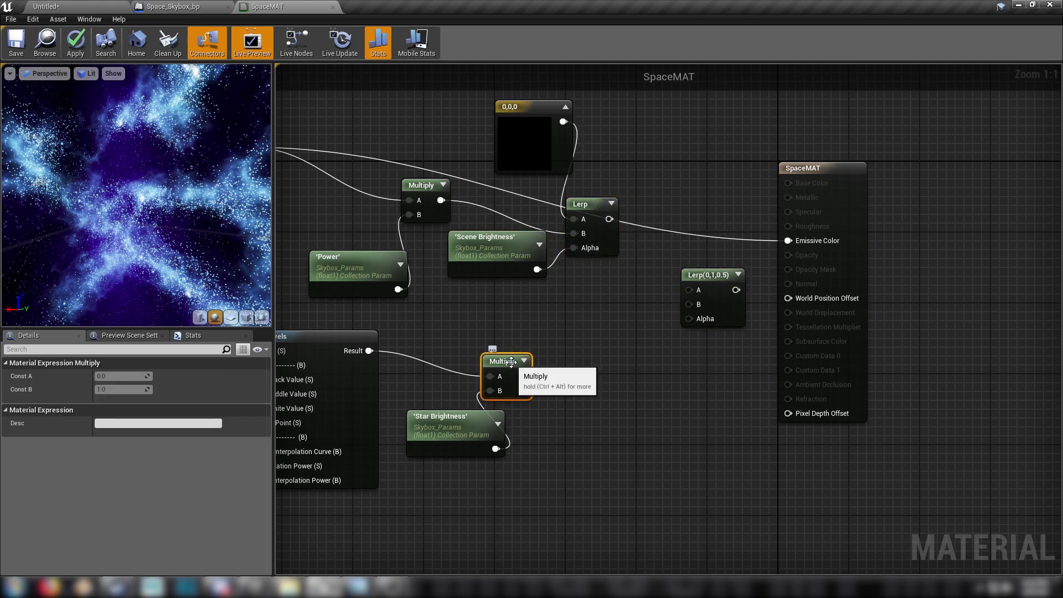
key("ctrl+c")
key("ctrl+v")
left_click_drag(609, 219, 527, 377)
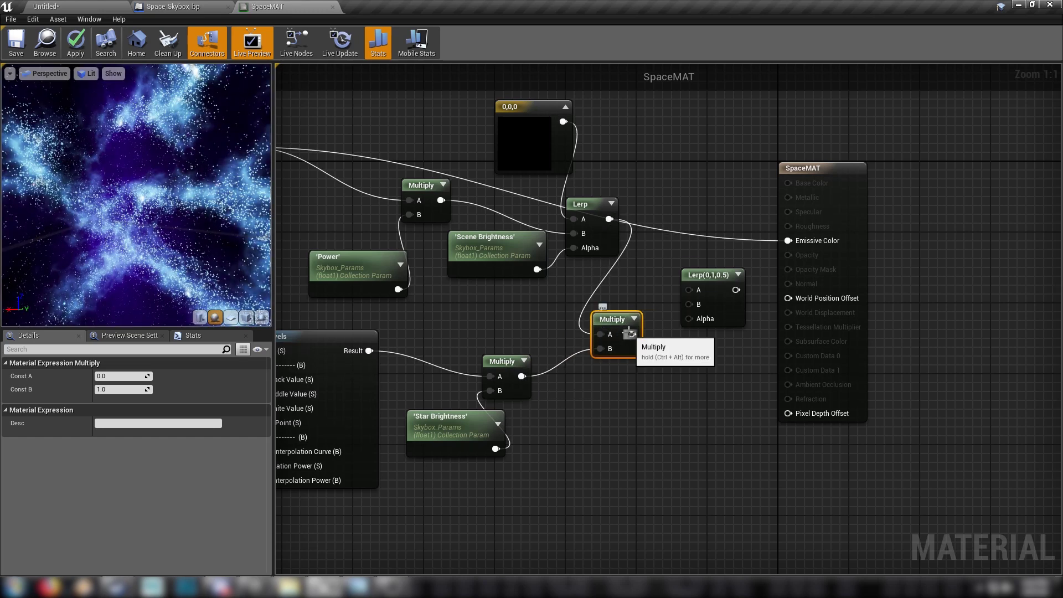
Wire the first Lerp as A, the new Multiply as B and the Star Brightness Multiply as Alpha, feeding the new Lerp into Emissive Color.
left_click_drag(632, 333, 689, 319)
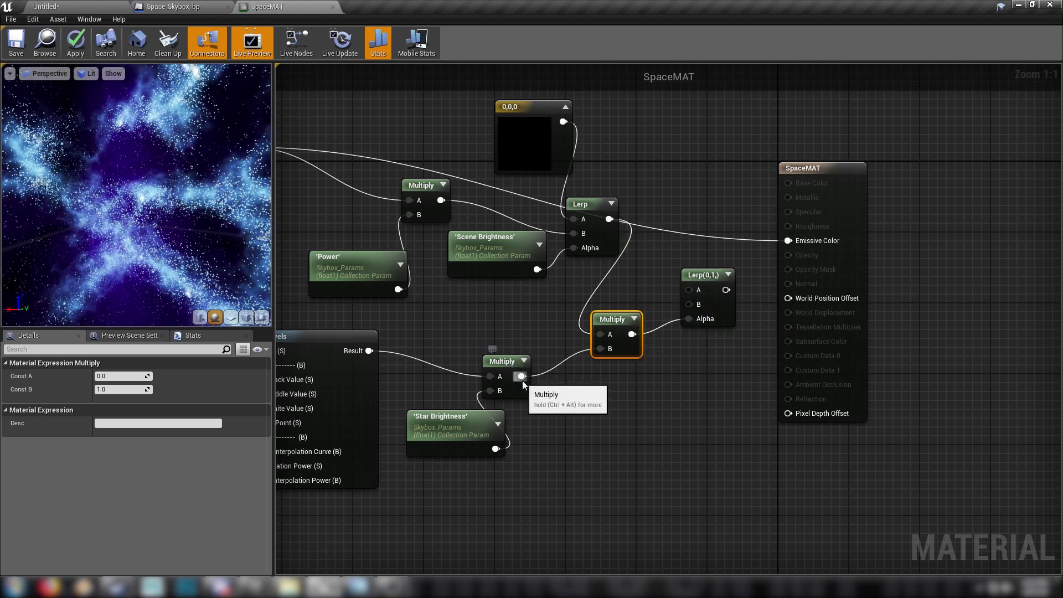
left_click_drag(522, 379, 689, 318)
left_click_drag(622, 319, 688, 304)
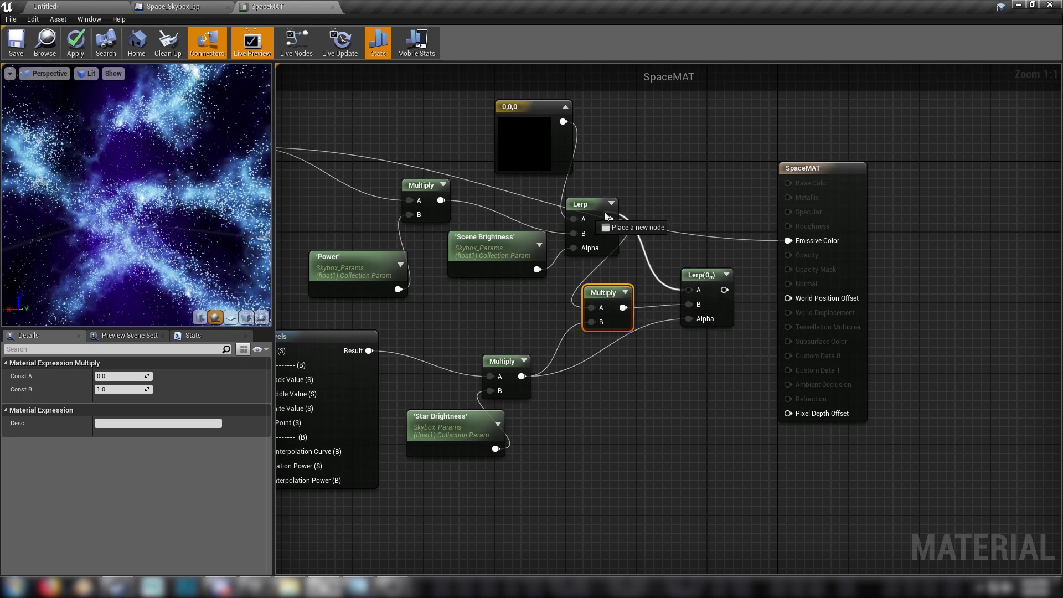
left_click_drag(605, 215, 609, 219)
left_click_drag(724, 290, 788, 240)
Tidy the final Lerp and Multiply nodes, save SpaceMAT and check the skybox in the level.
left_click_drag(700, 273, 718, 229)
left_click_drag(611, 291, 646, 282)
right_click_drag(490, 314, 694, 365)
left_click_drag(581, 148, 744, 263)
left_click(353, 118)
left_click(12, 36)
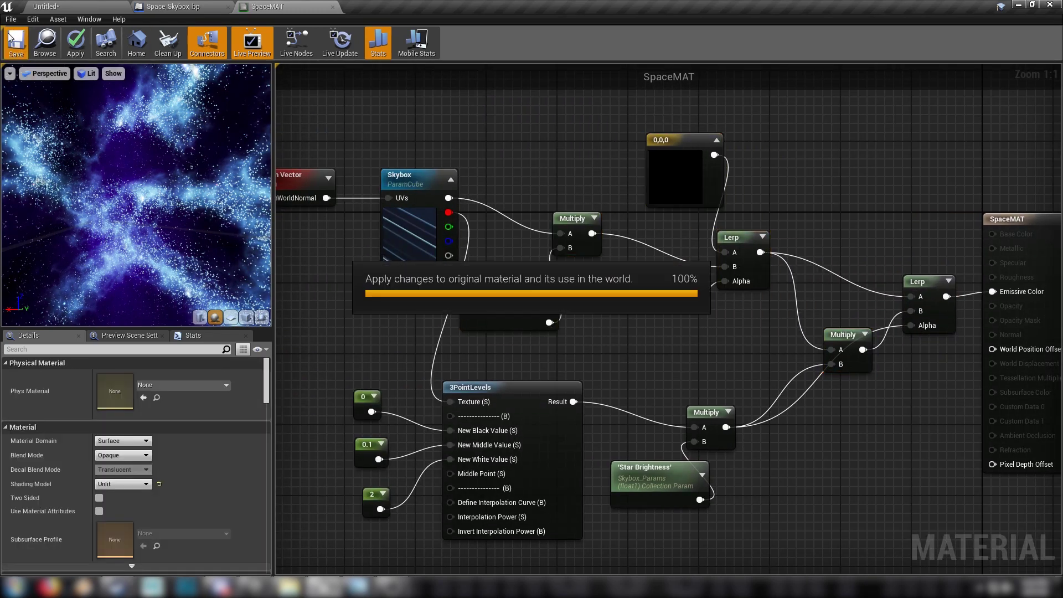
left_click(47, 6)
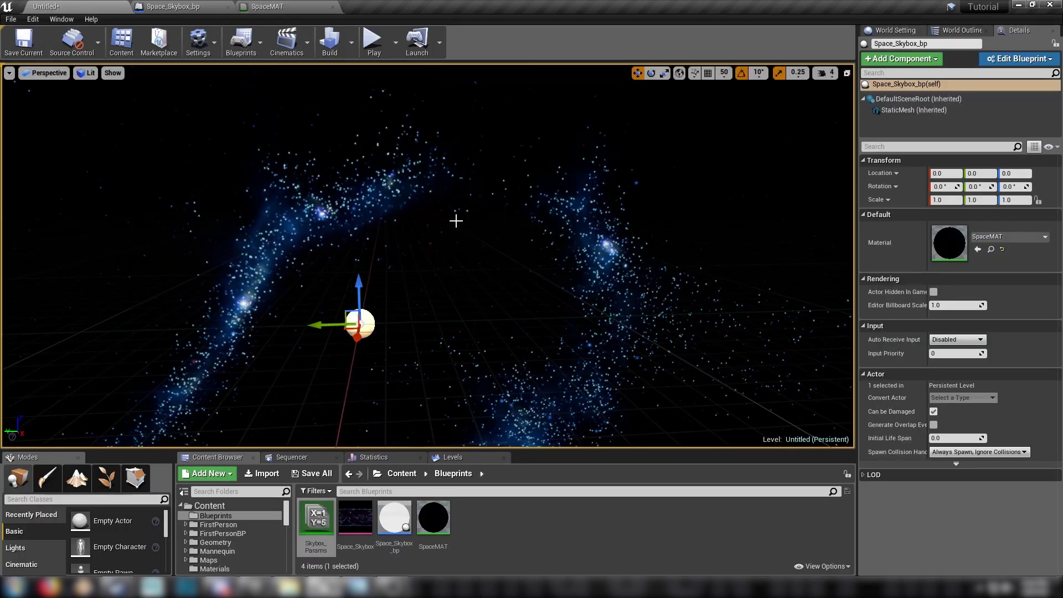
Add an instance-editable Float variable named Star Brightness to Space_Skybox_bp.
left_click(173, 7)
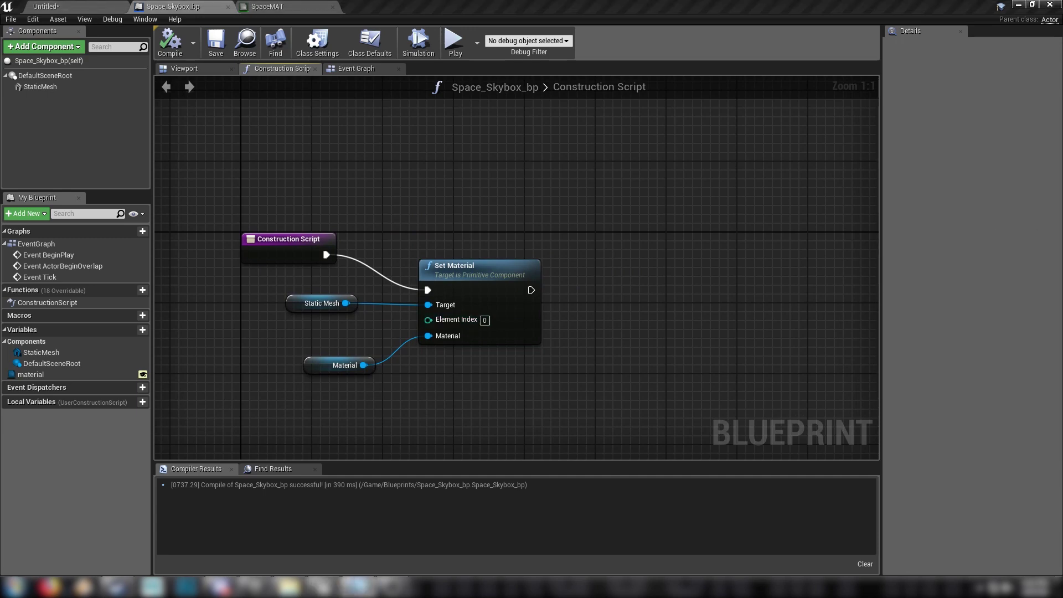
left_click(129, 330)
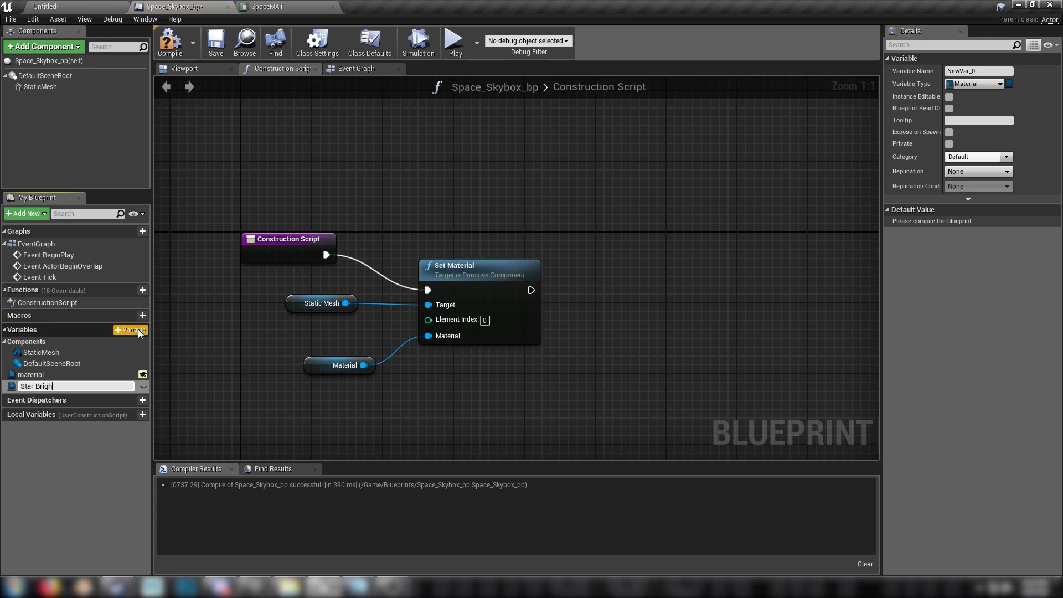
type("Star Brightness")
key("Return")
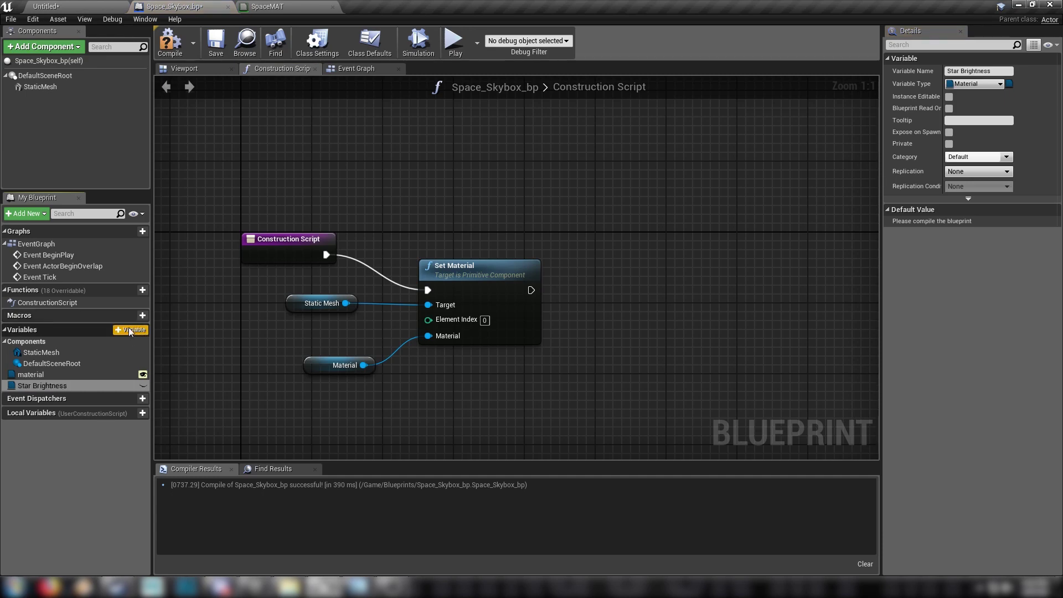
left_click(979, 82)
left_click(851, 144)
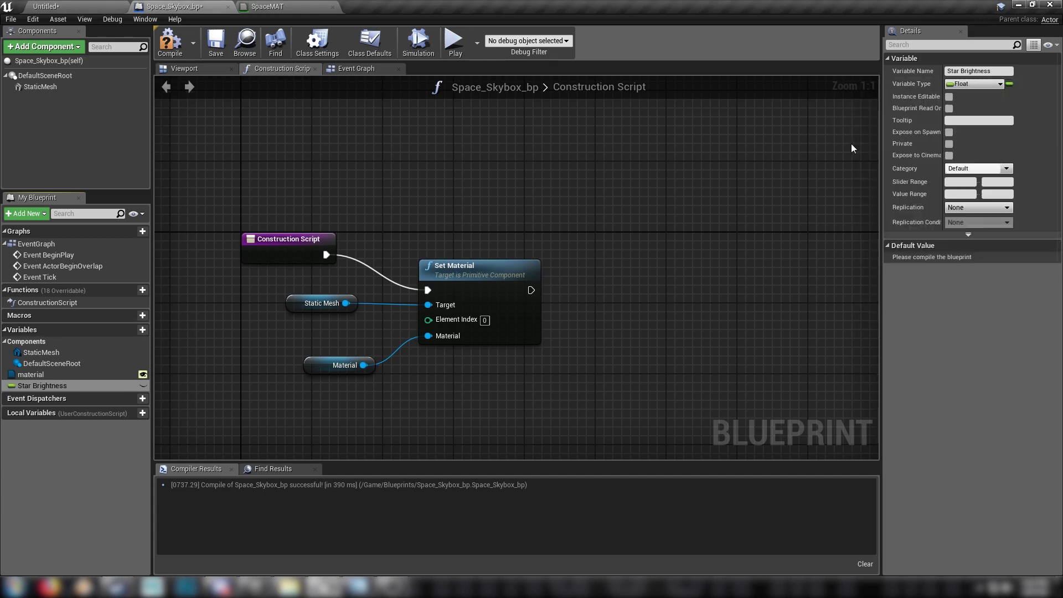
left_click(143, 385)
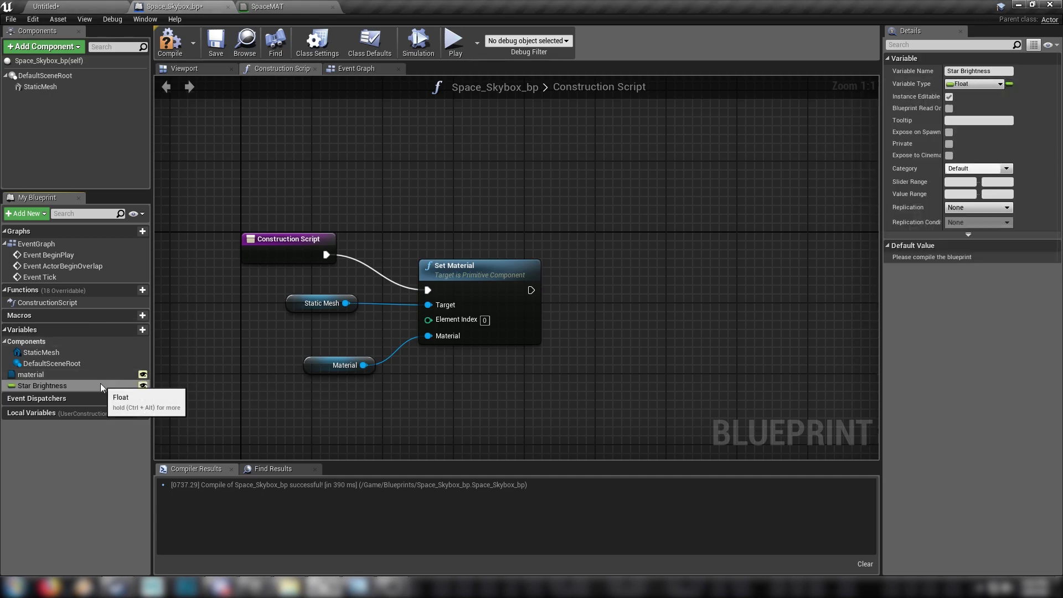
Add a Float variable named Power and make it instance editable.
left_click(125, 330)
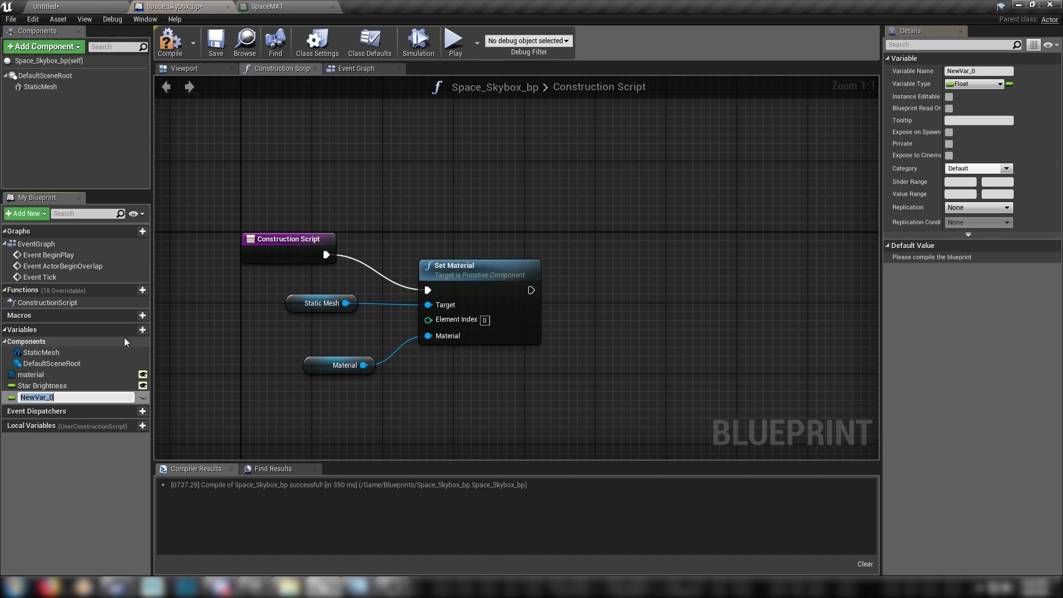
type("Power")
key("Return")
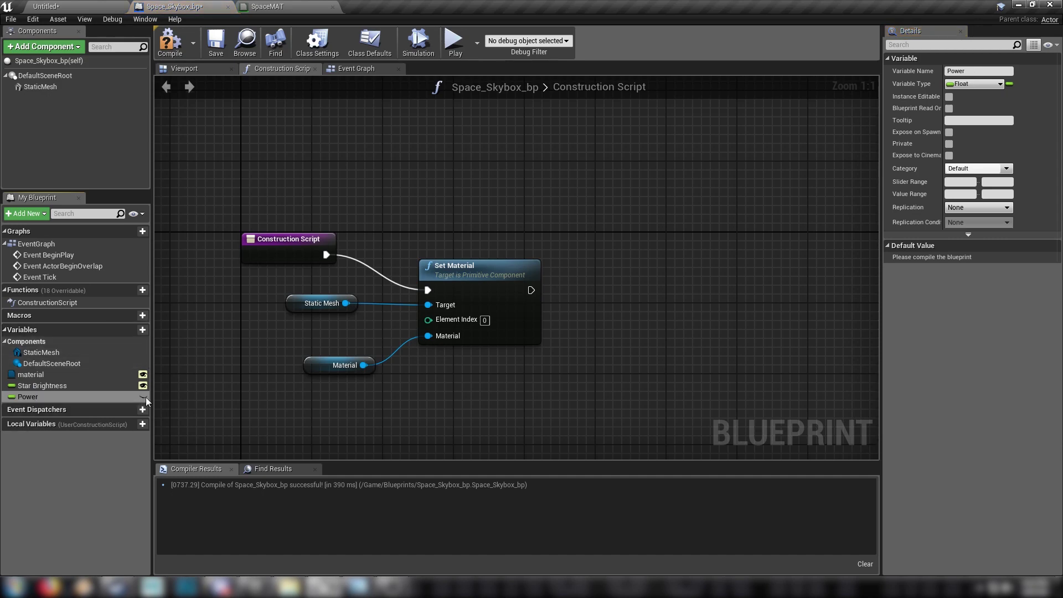
left_click(143, 396)
Add another Float variable named Scene Brightness.
left_click(124, 332)
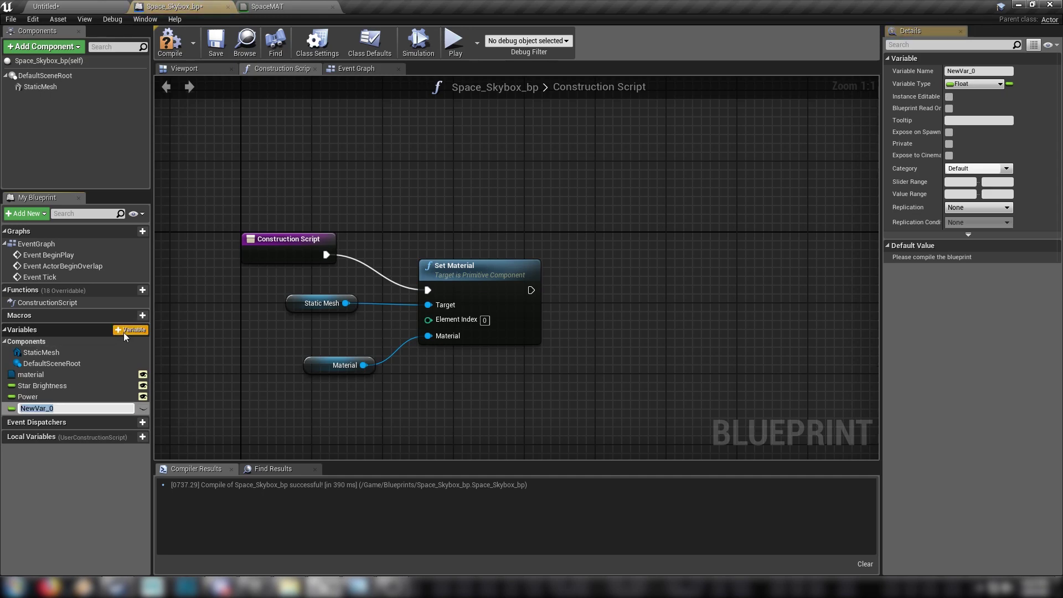
type("Scene Bri")
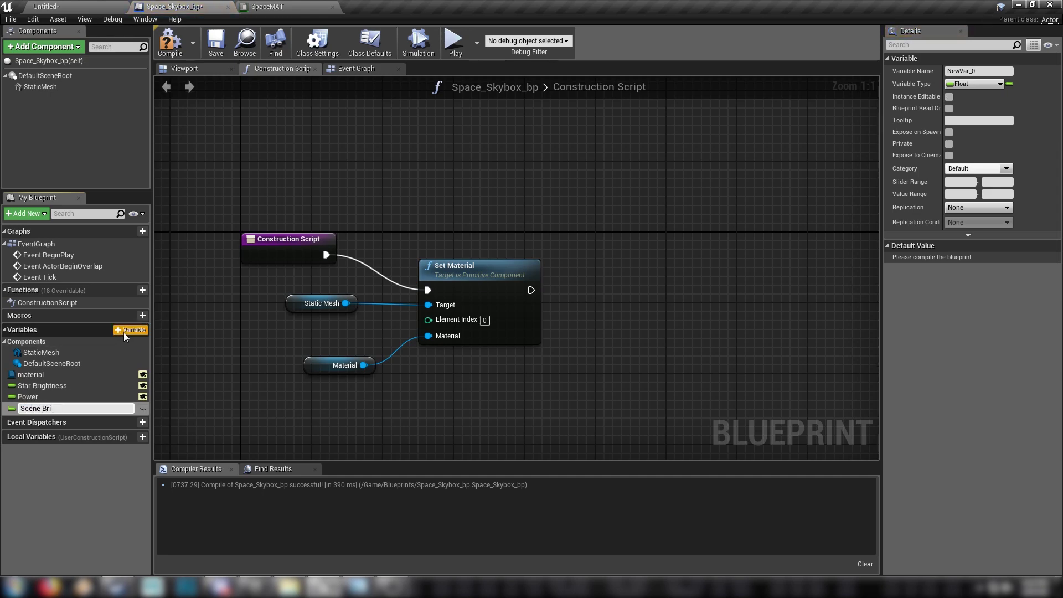
type("ghtness")
key("Return")
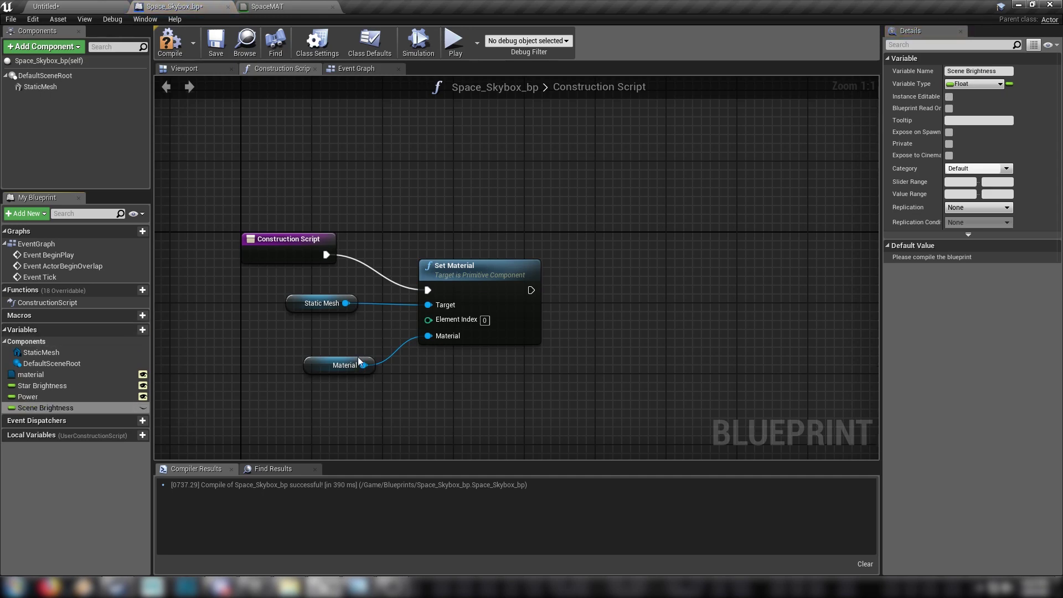
Place getter nodes for Star Brightness, Power and Scene Brightness in the Construction Script graph beyond Set Material.
right_click_drag(621, 397, 482, 335)
left_click_drag(66, 386, 377, 353)
left_click(426, 381)
left_click_drag(34, 396, 531, 352)
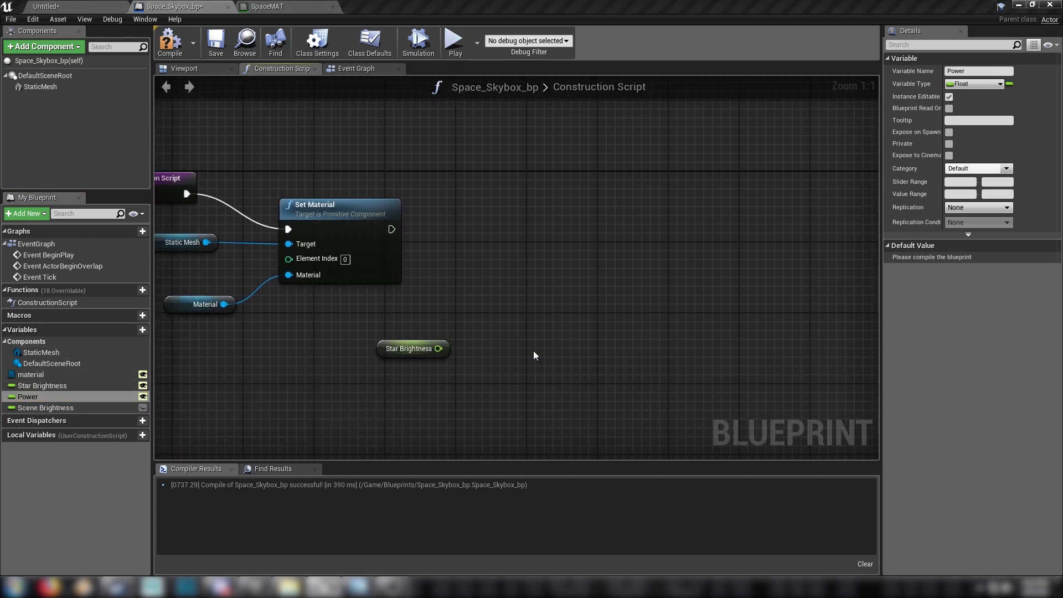
left_click(526, 348)
left_click_drag(54, 408, 631, 359)
left_click(643, 361)
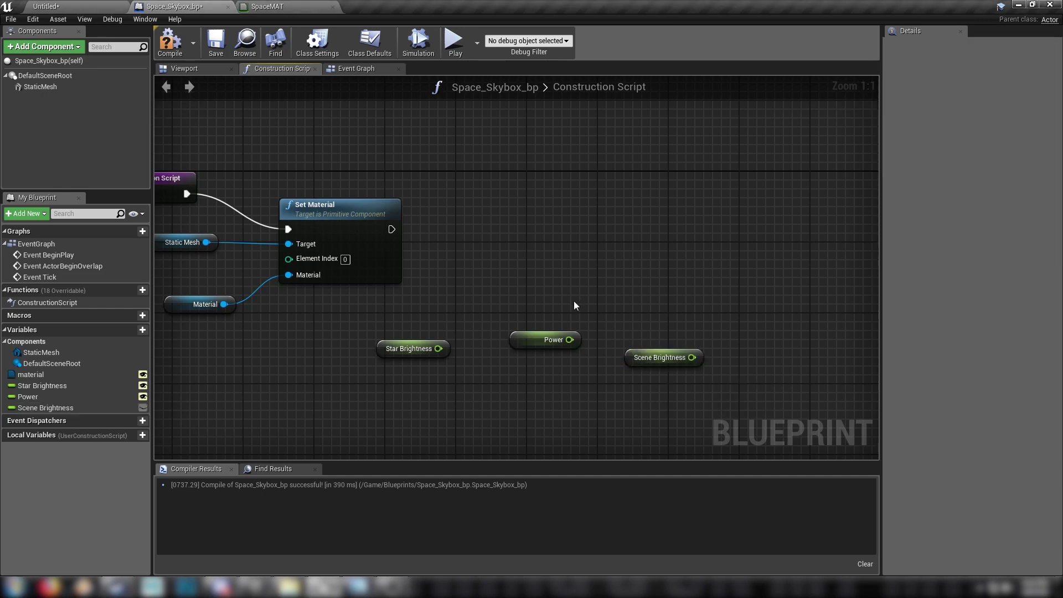
Add a Set Scalar Parameter Value node for material collections after Set Material and line it up.
right_click_drag(553, 302, 424, 328)
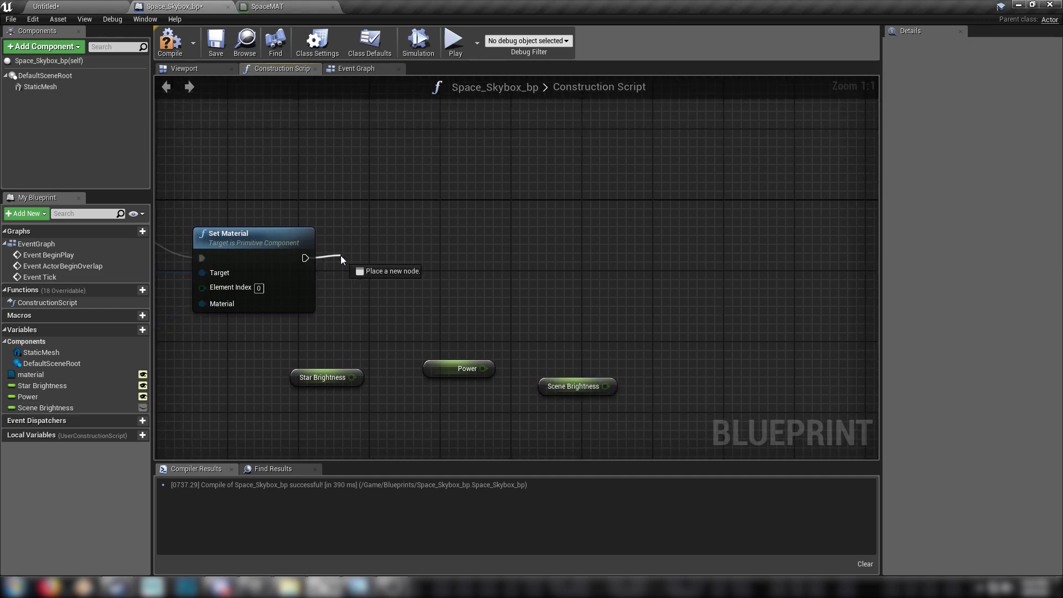
left_click_drag(353, 256, 356, 257)
type("set")
key("Down")
key("Down")
key("Down")
key("Down")
key("Down")
key("Down")
key("Down")
key("Down")
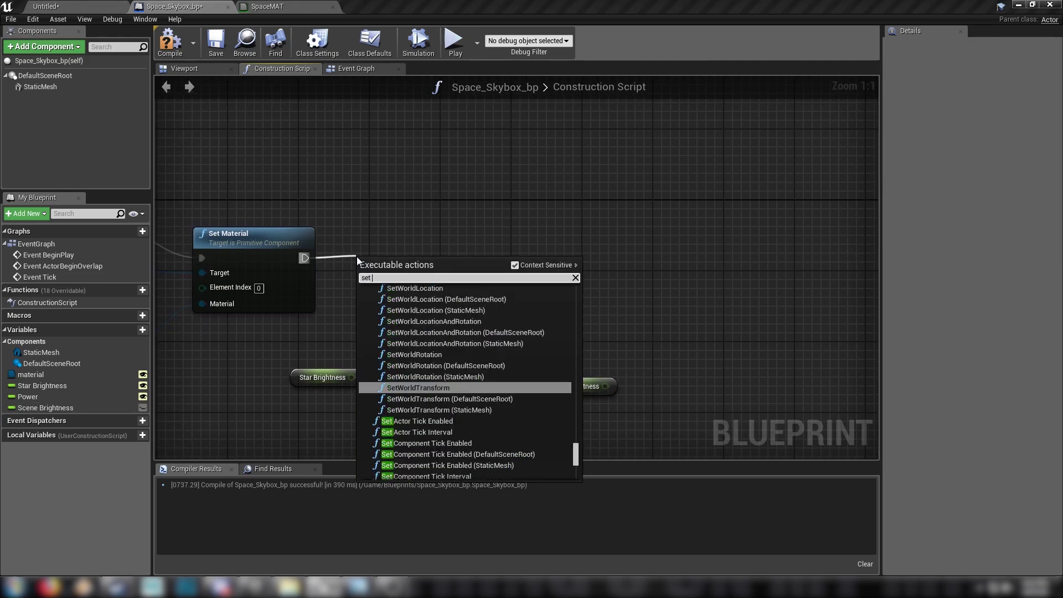
type("scalar")
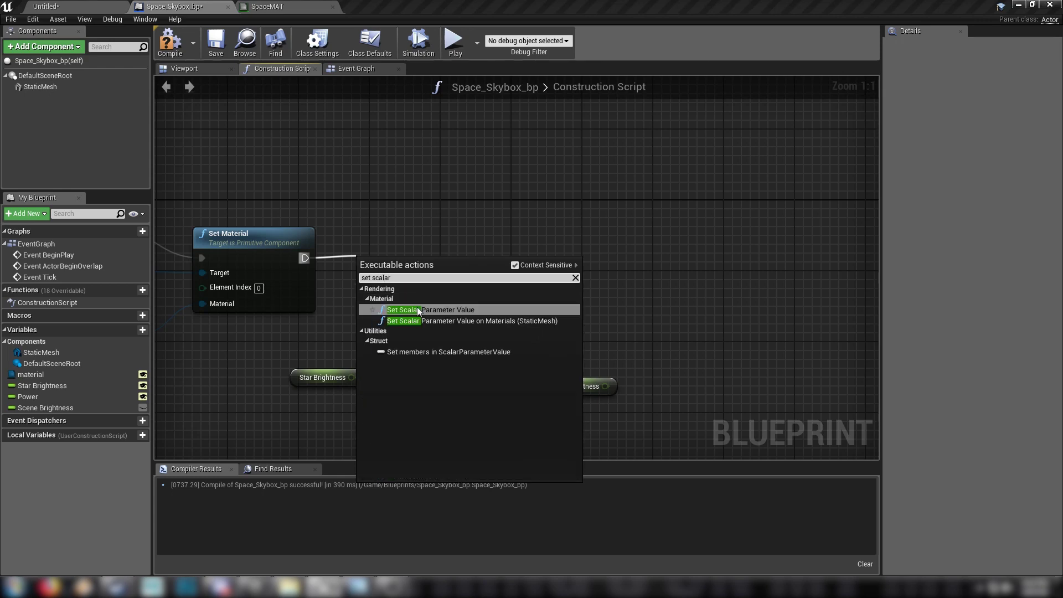
left_click(419, 310)
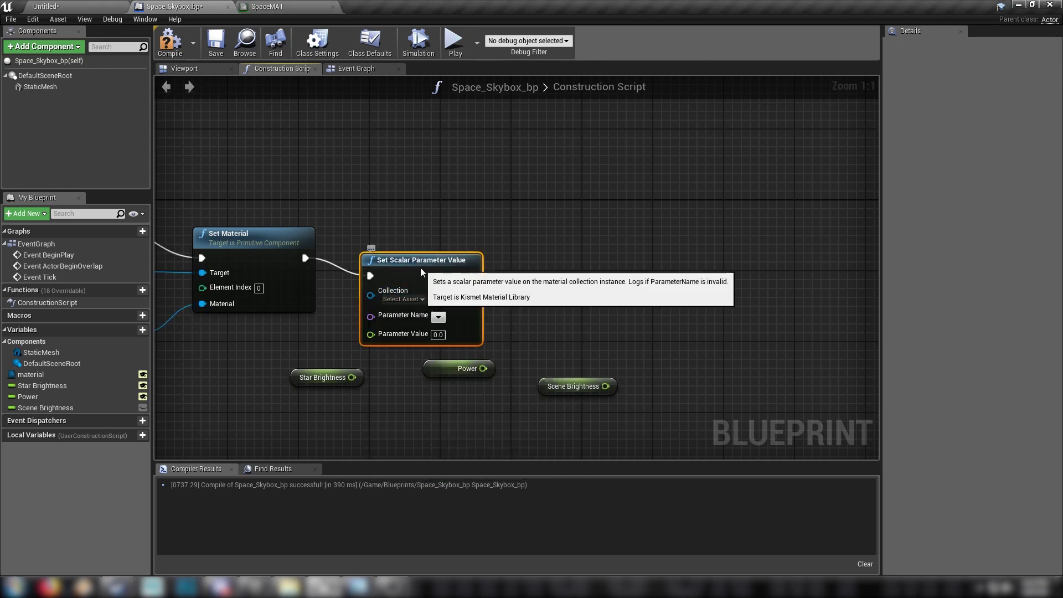
left_click_drag(424, 265, 467, 257)
Set the node's collection to Skybox_Params and its parameter name to Star Brightness, with the Star Brightness getter as its value.
left_click(446, 283)
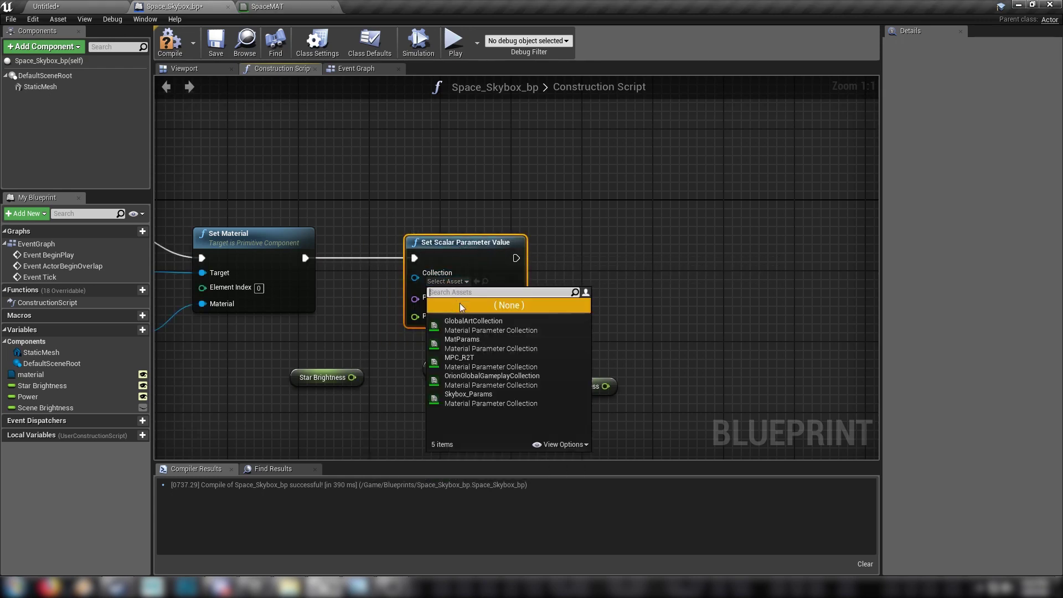
left_click(479, 398)
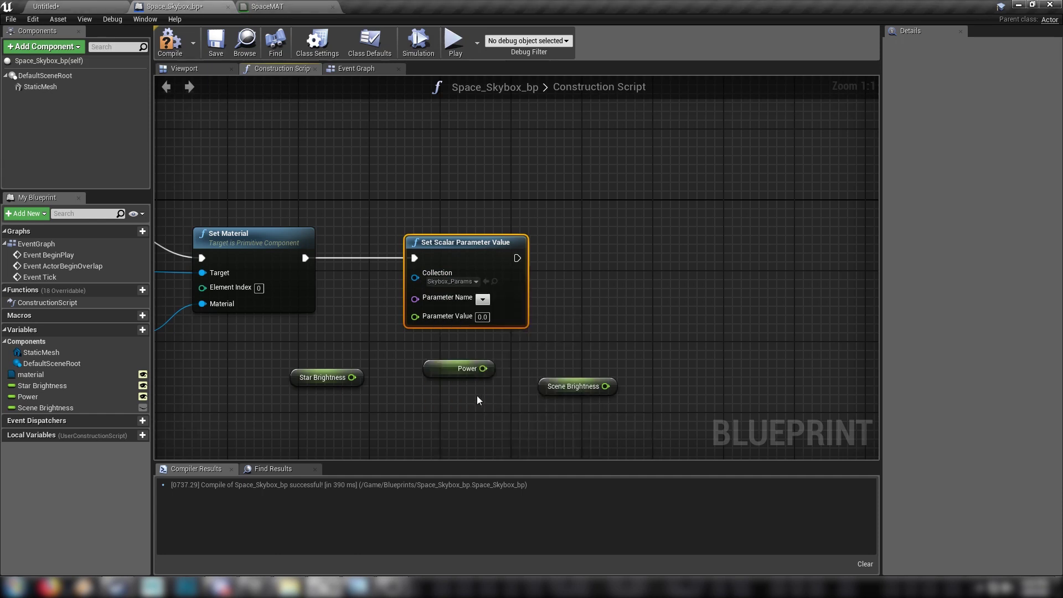
left_click_drag(351, 378, 416, 316)
left_click(483, 298)
left_click(487, 310)
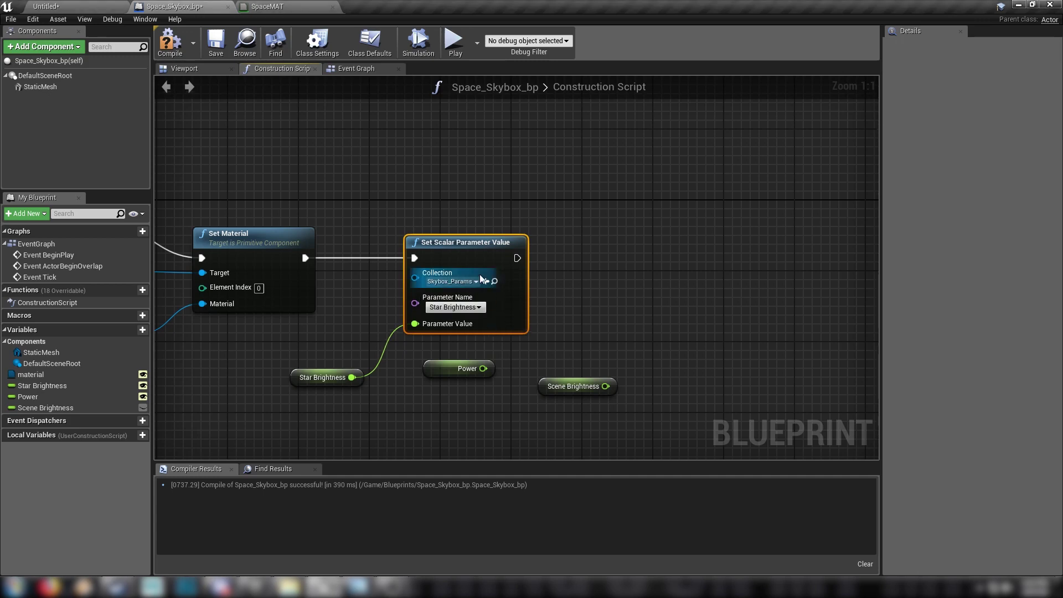
Chain a copy of the Set Scalar Parameter Value node, with parameter name Power and the Power getter as its value.
key("ctrl+c")
key("ctrl+v")
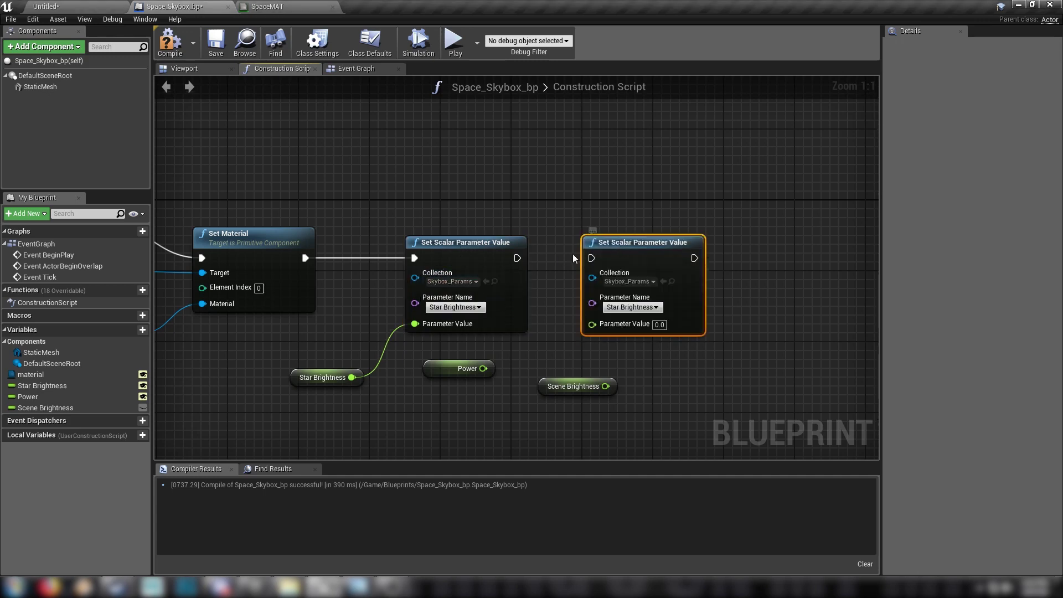
left_click_drag(517, 258, 592, 259)
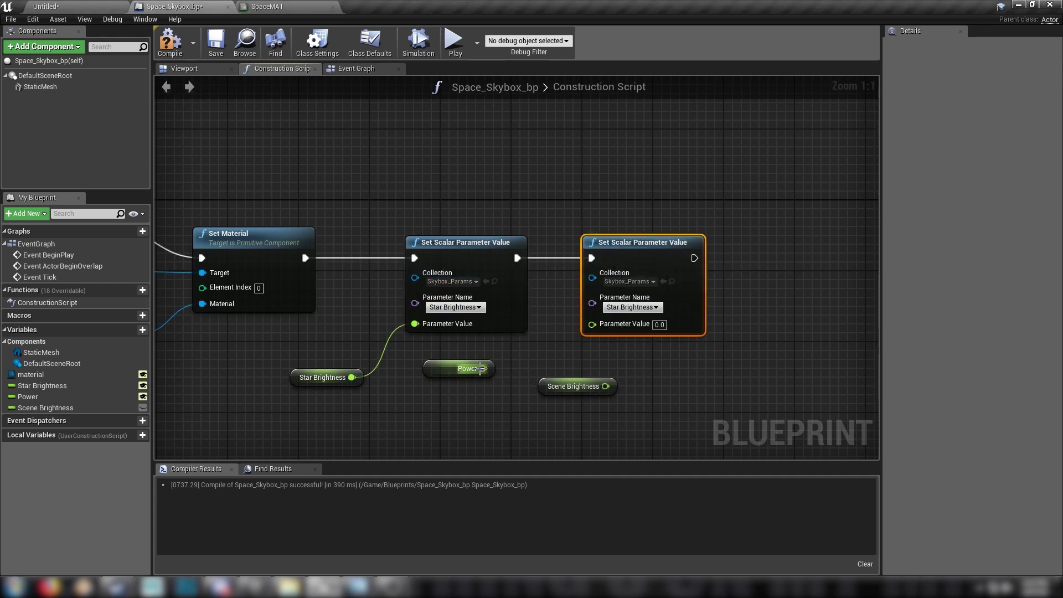
left_click_drag(481, 368, 592, 323)
left_click(638, 307)
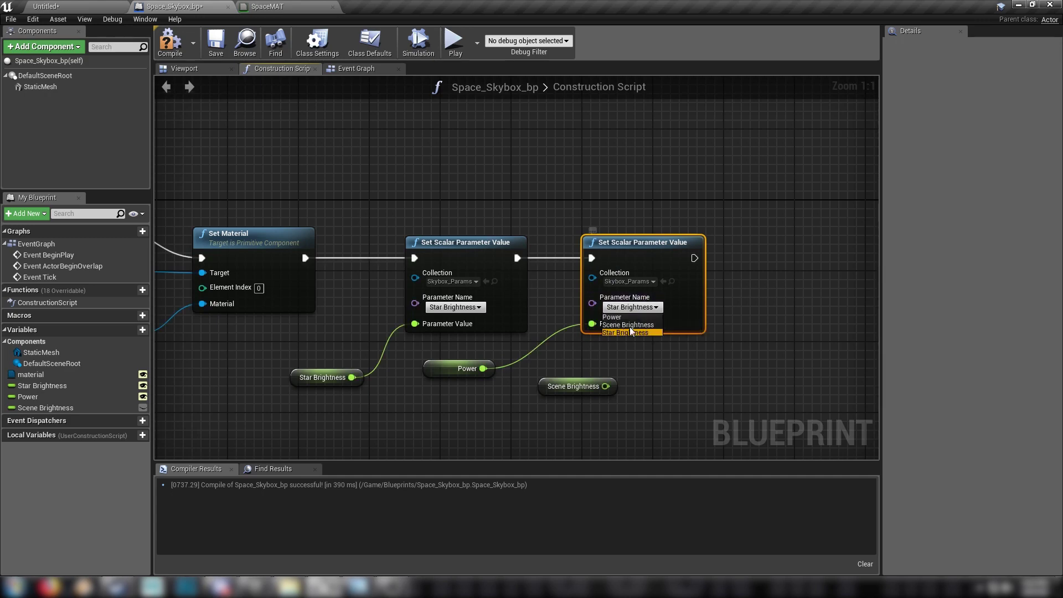
left_click(620, 316)
Chain a third Set Scalar Parameter Value node for Scene Brightness, fed by the Scene Brightness getter, and compile the blueprint.
right_click_drag(698, 368, 465, 356)
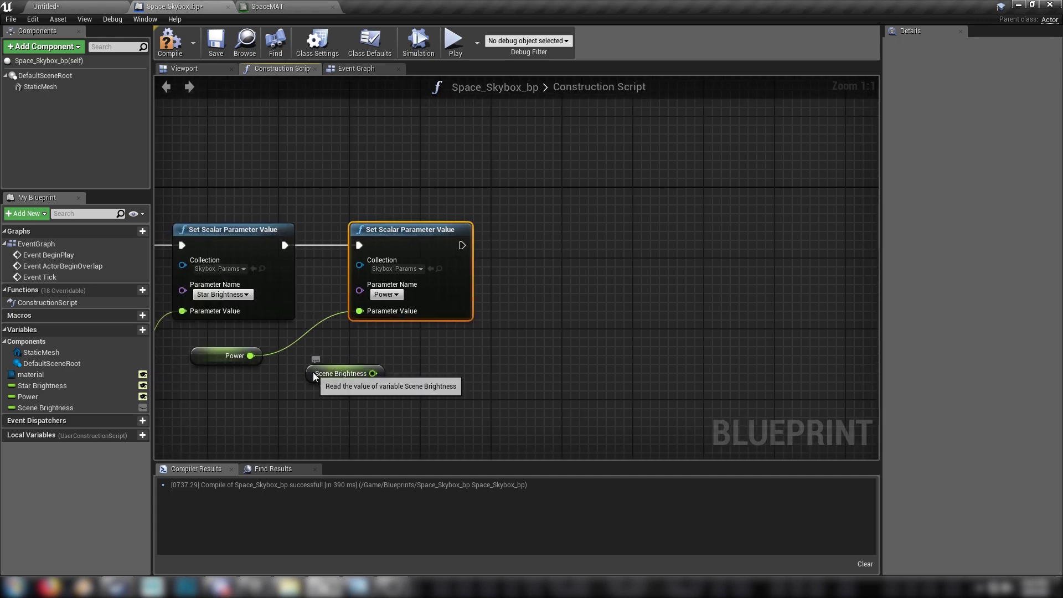
left_click_drag(313, 372, 438, 363)
left_click(448, 249)
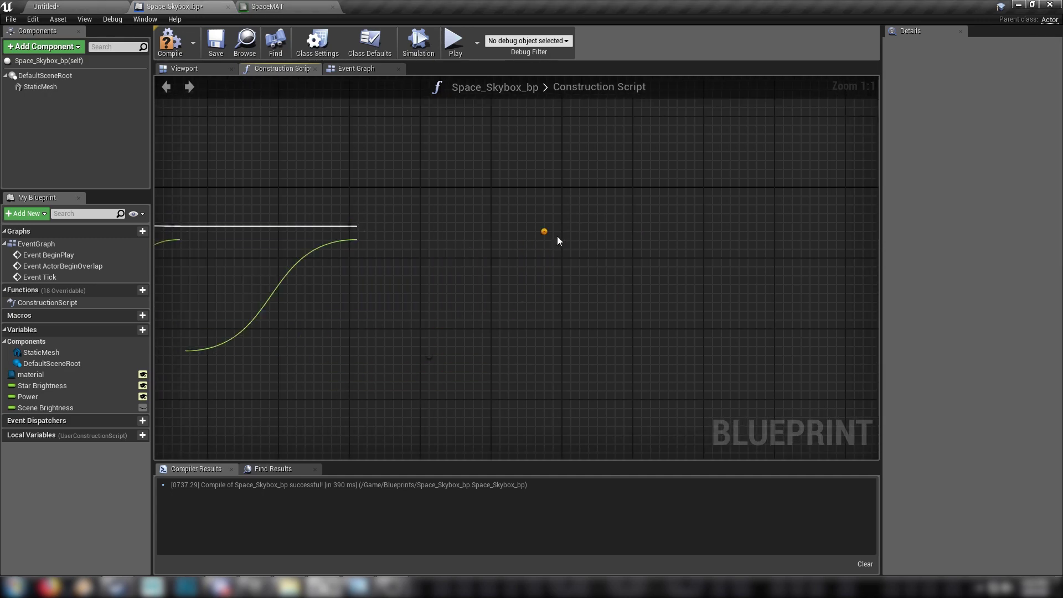
key("ctrl+c")
key("ctrl+v")
left_click_drag(497, 364, 554, 320)
left_click(581, 303)
left_click(589, 324)
left_click_drag(554, 254, 463, 245)
scroll(538, 350, "down", 2)
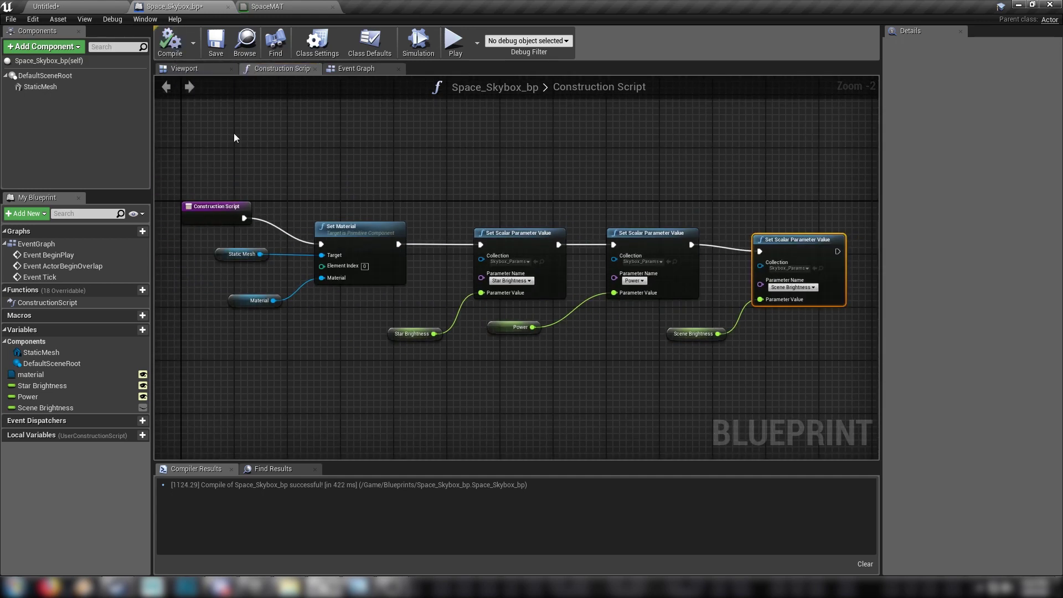
Set the Space_Skybox_bp actor's Star Brightness and Power to 1 in the level.
left_click(98, 7)
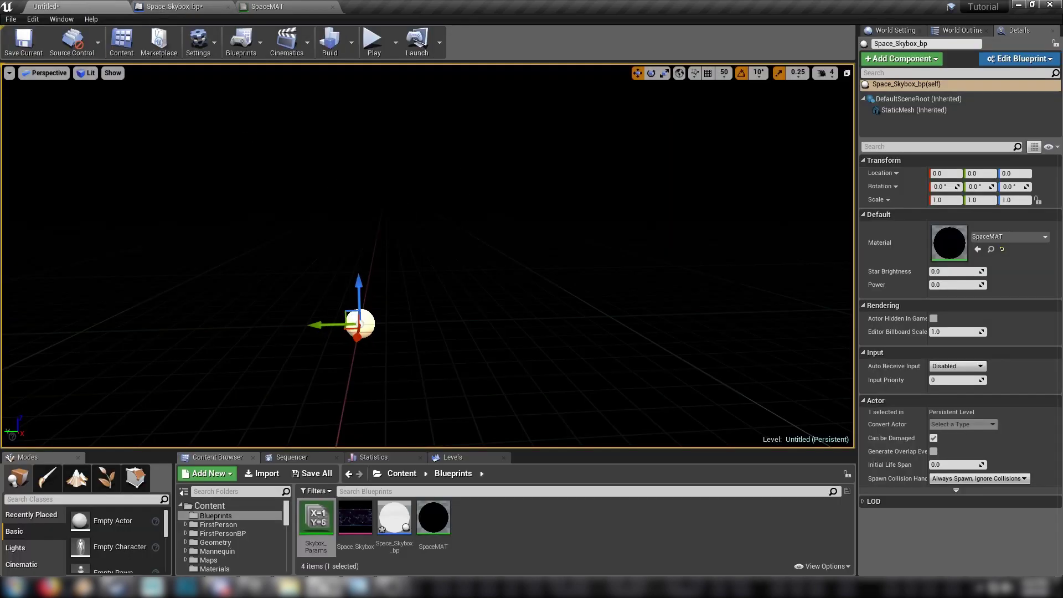
right_click_drag(502, 284, 490, 244)
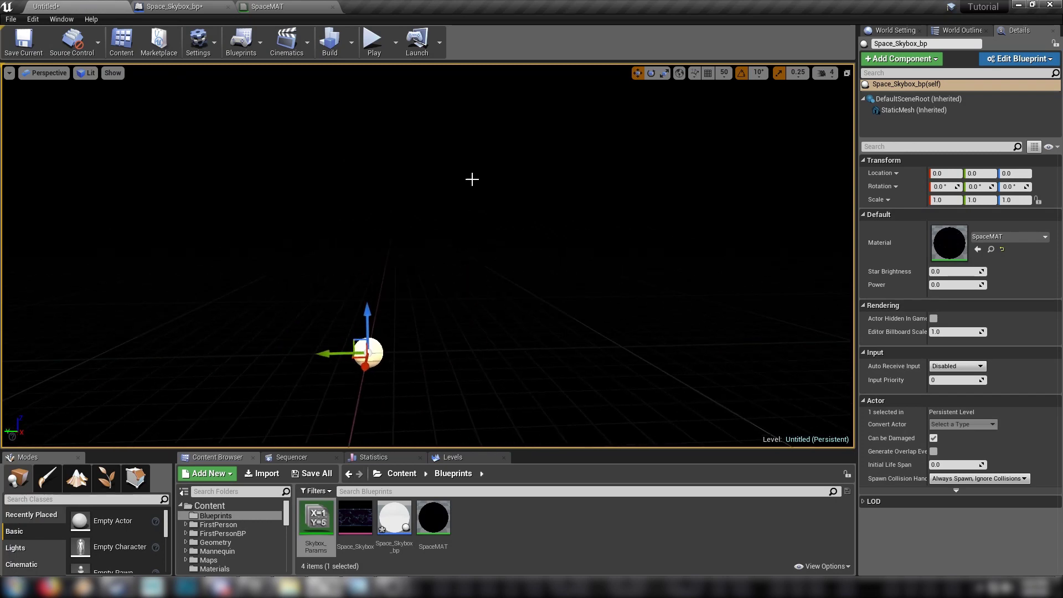
left_click(948, 272)
type("1")
left_click(942, 285)
type("1")
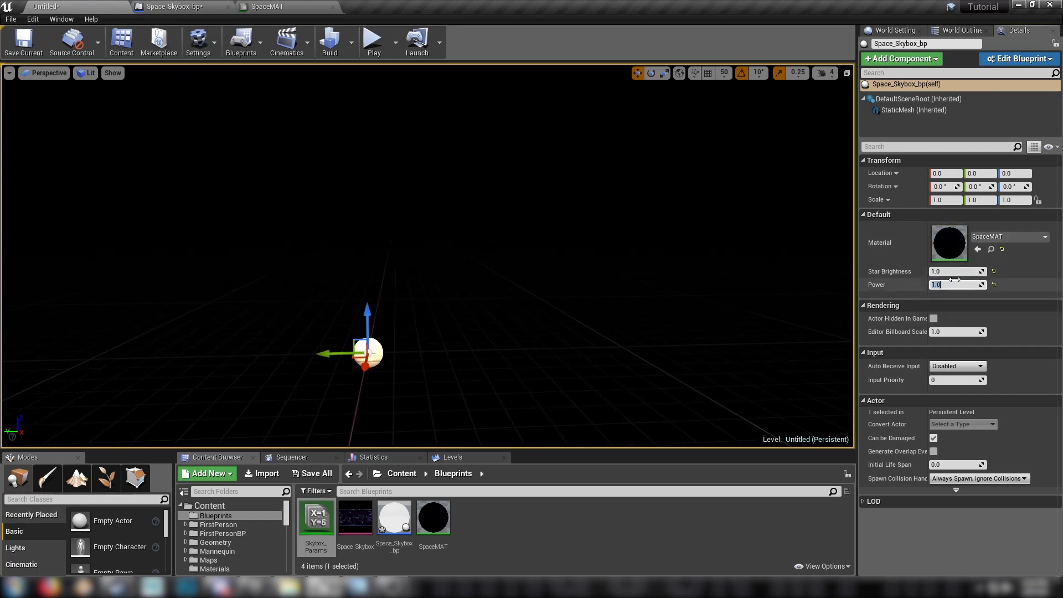
Make the Scene Brightness variable of Space_Skybox_bp editable per instance, and compile and save the blueprint.
left_click(291, 6)
left_click(172, 6)
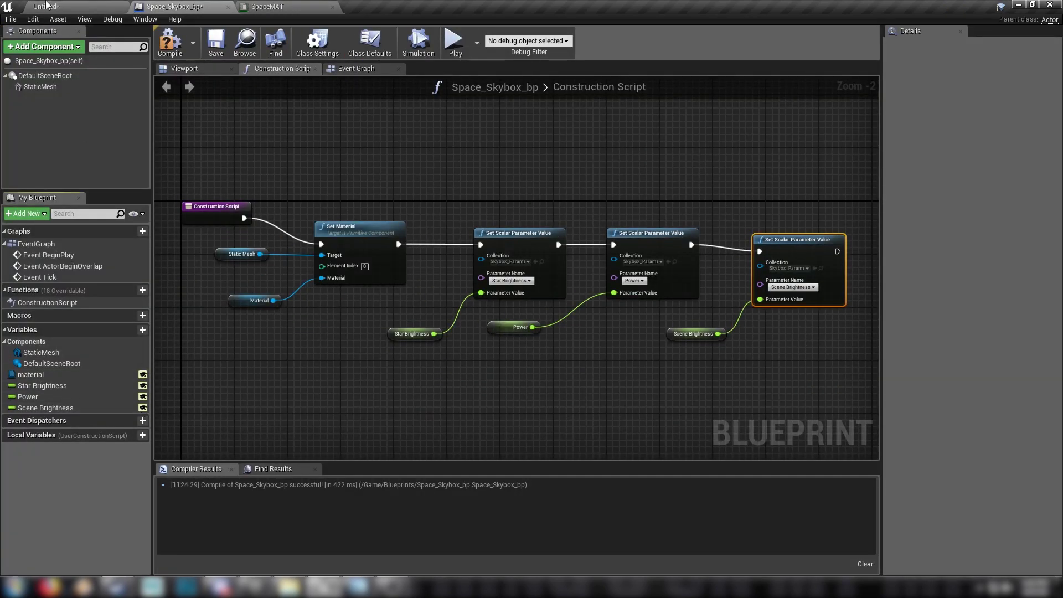
left_click(142, 408)
left_click(45, 6)
left_click(157, 6)
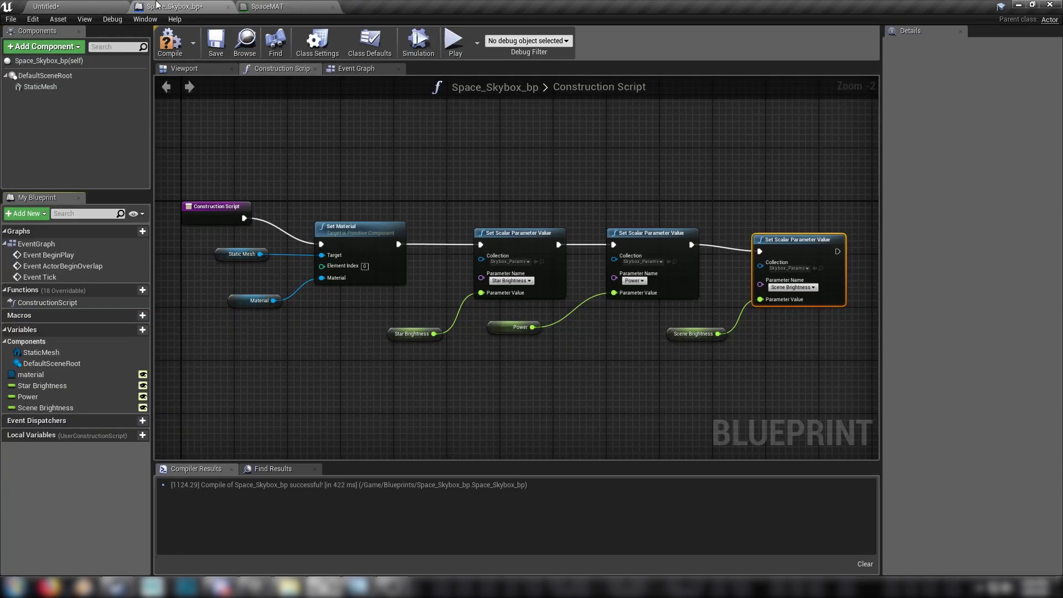
left_click(170, 42)
left_click(214, 42)
Set the Space_Skybox_bp actor's Scene Brightness to 1 in the level and look around the lit skybox.
left_click(45, 7)
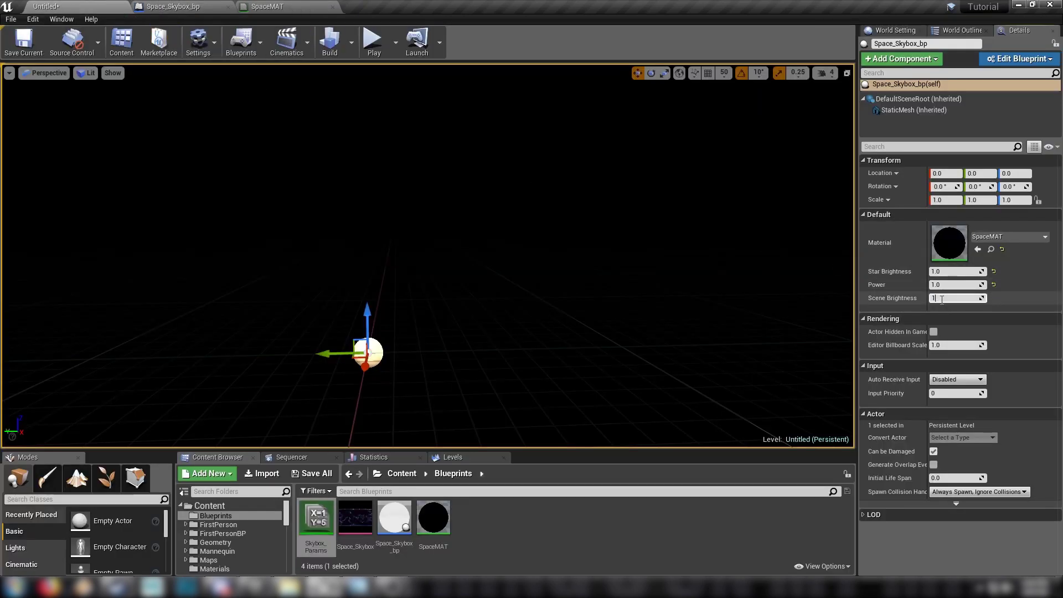
key("Return")
right_click_drag(531, 260, 310, 232)
right_click_drag(476, 268, 495, 269)
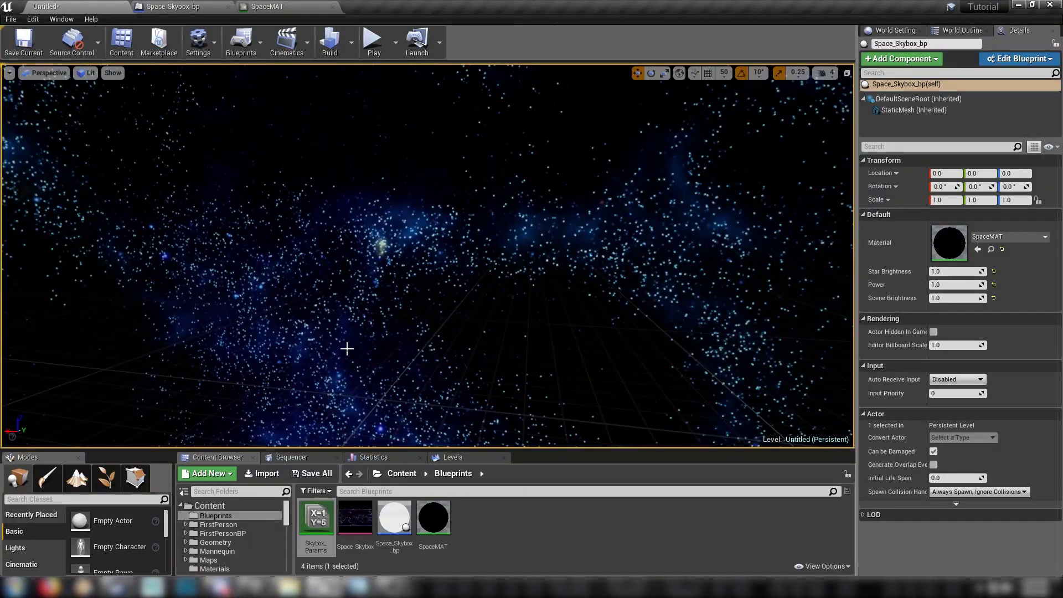
Set the Space_Skybox_bp actor's Power to 0.5.
left_click(940, 284)
type("0.5")
key("Return")
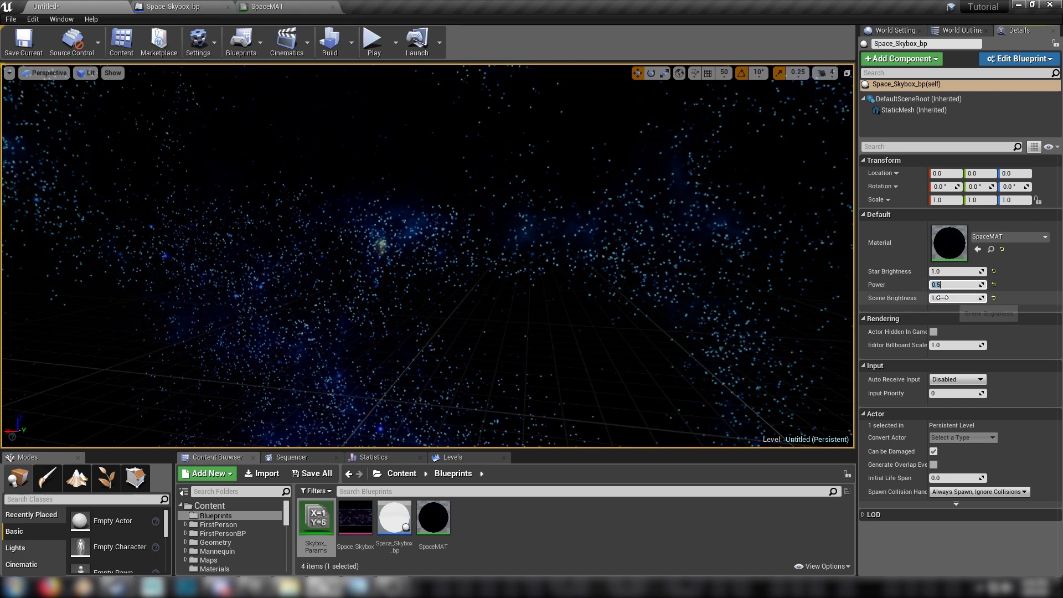
Tune the skybox actor to a Star Brightness of about 18.92, Power of about 0.35 and Scene Brightness of about 4.03.
left_click_drag(943, 298, 1010, 271)
left_click_drag(944, 284, 968, 285)
right_click_drag(426, 255, 664, 271)
right_click_drag(499, 244, 645, 332)
mouse_move(955, 298)
left_mouse_down()
mouse_move(981, 298)
mouse_move(941, 285)
mouse_move(941, 271)
mouse_move(964, 299)
mouse_move(950, 299)
left_mouse_up()
right_click_drag(547, 328, 759, 307)
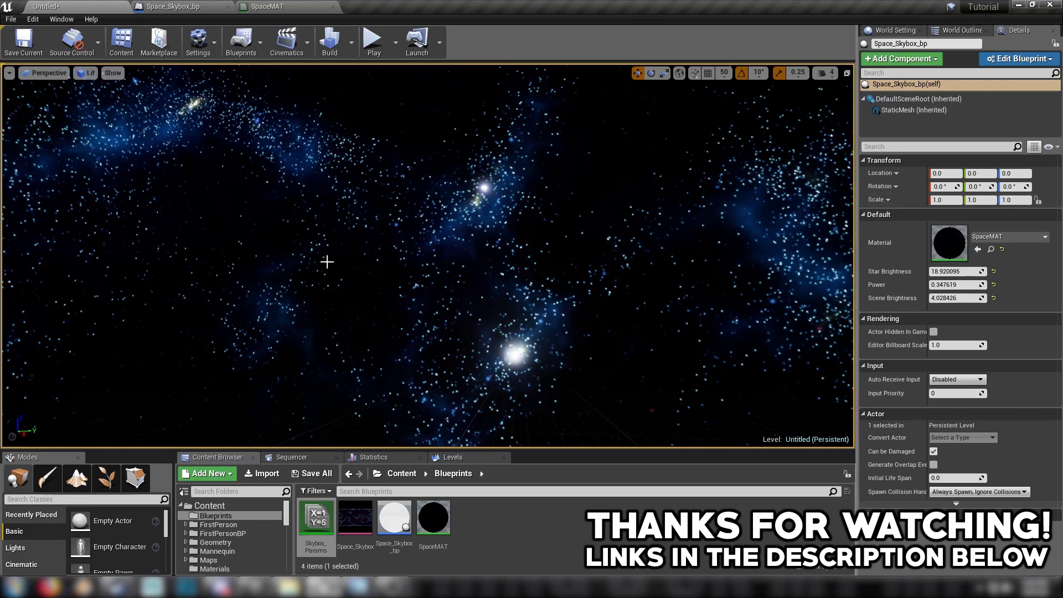
right_click_drag(385, 284, 434, 283)
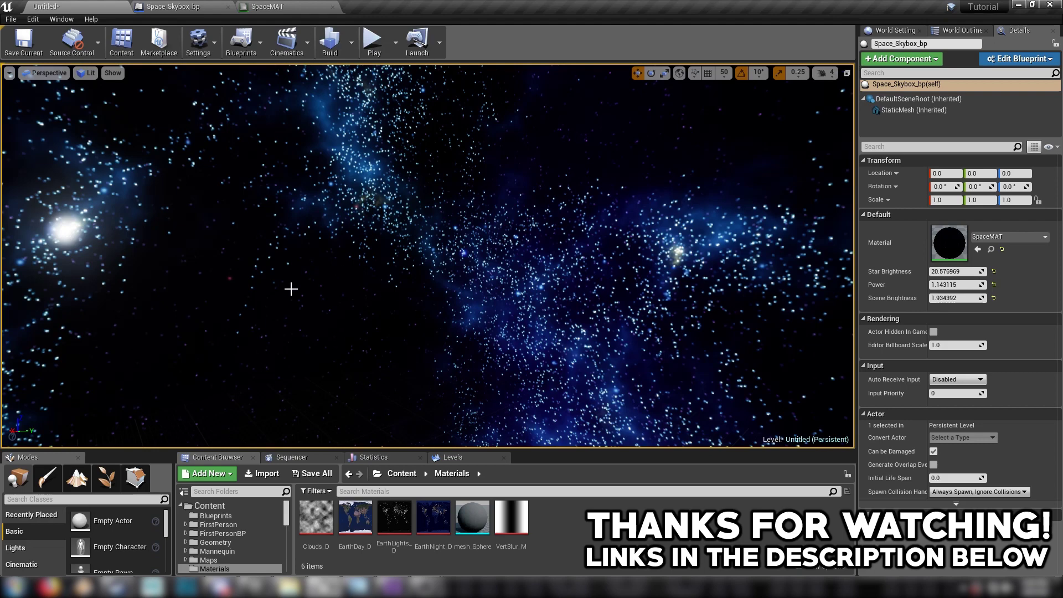
mouse_move(429, 274)
right_mouse_down()
mouse_move(377, 275)
mouse_move(415, 265)
right_mouse_up()
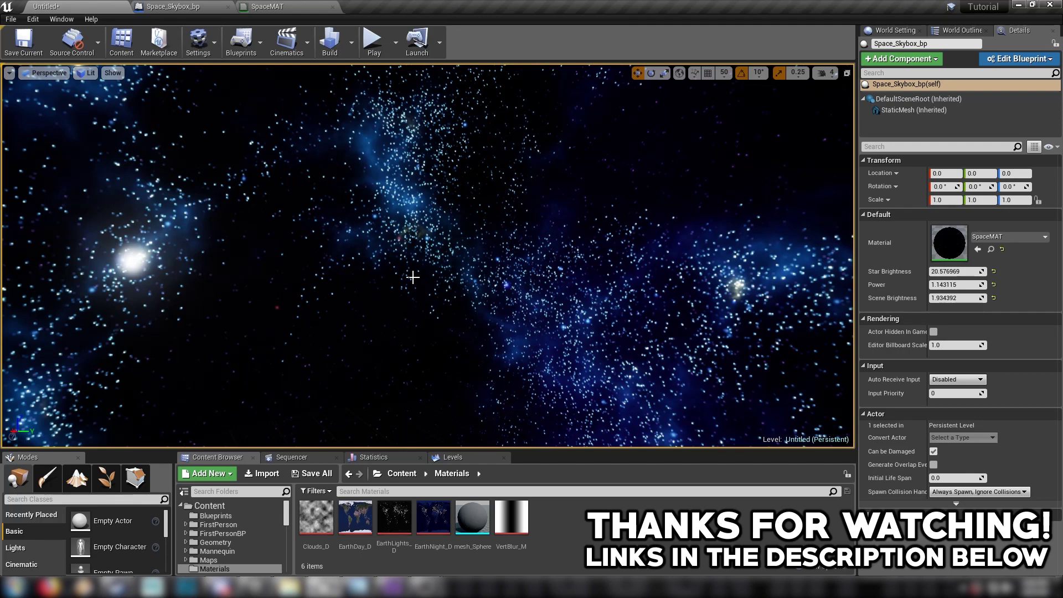
right_click_drag(442, 294, 482, 302)
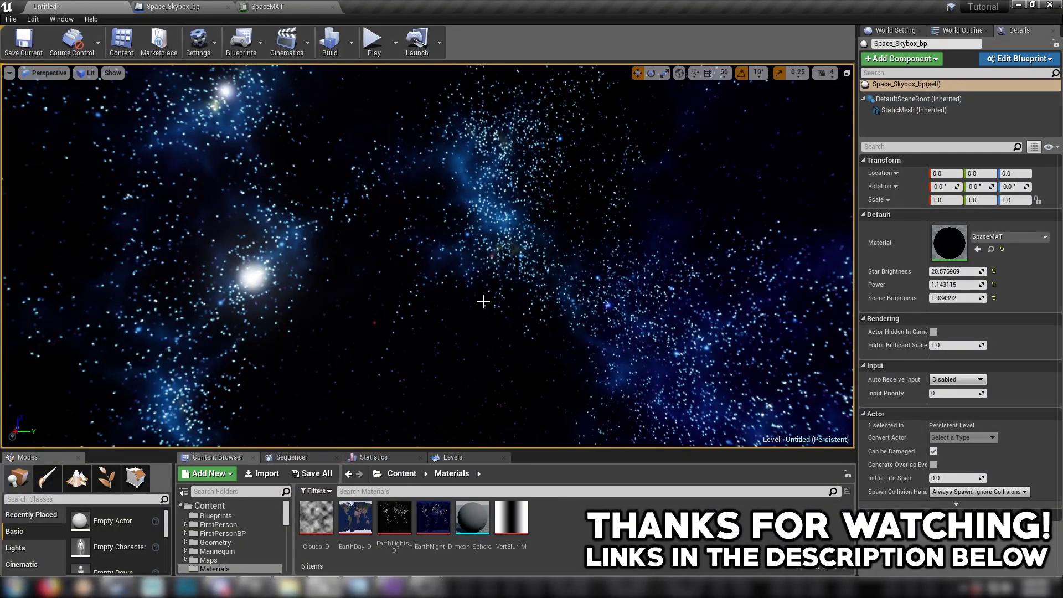
right_click_drag(478, 302, 433, 305)
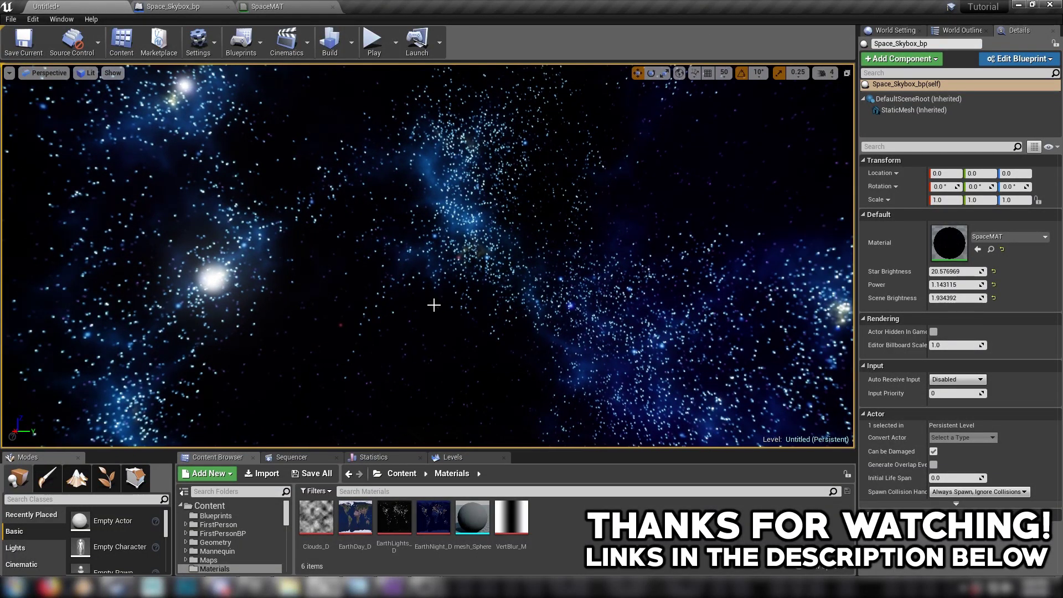